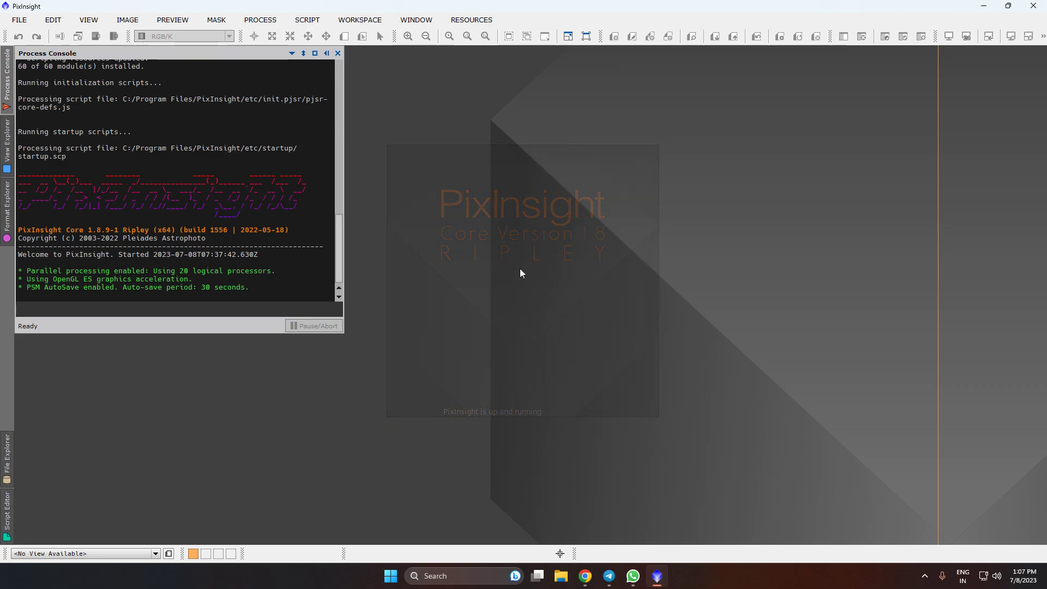
Switch to Chrome, open the free trial license request page on the PixInsight website and review the request form
click(586, 577)
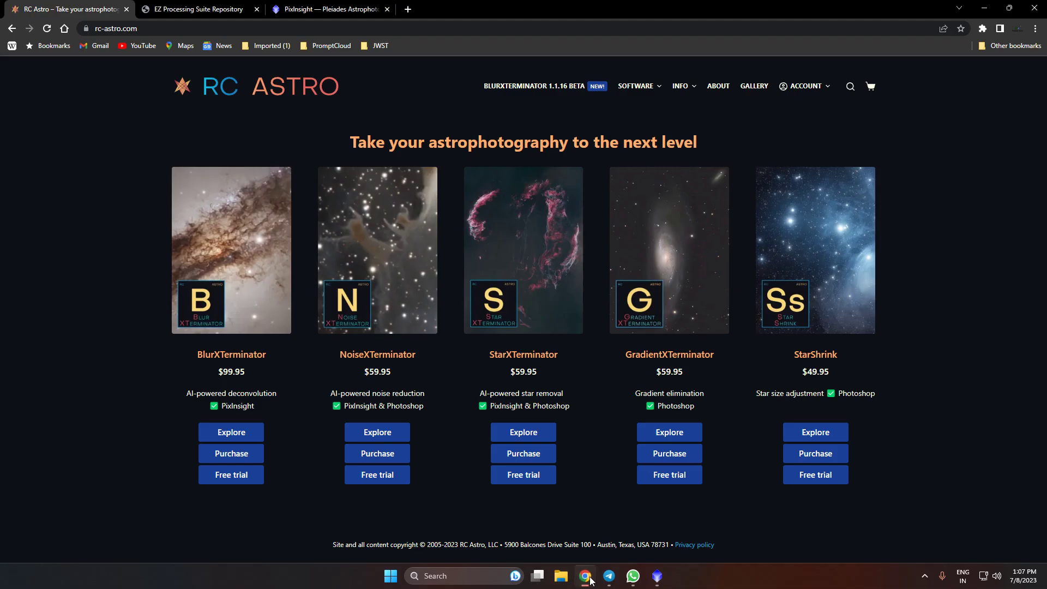
click(657, 576)
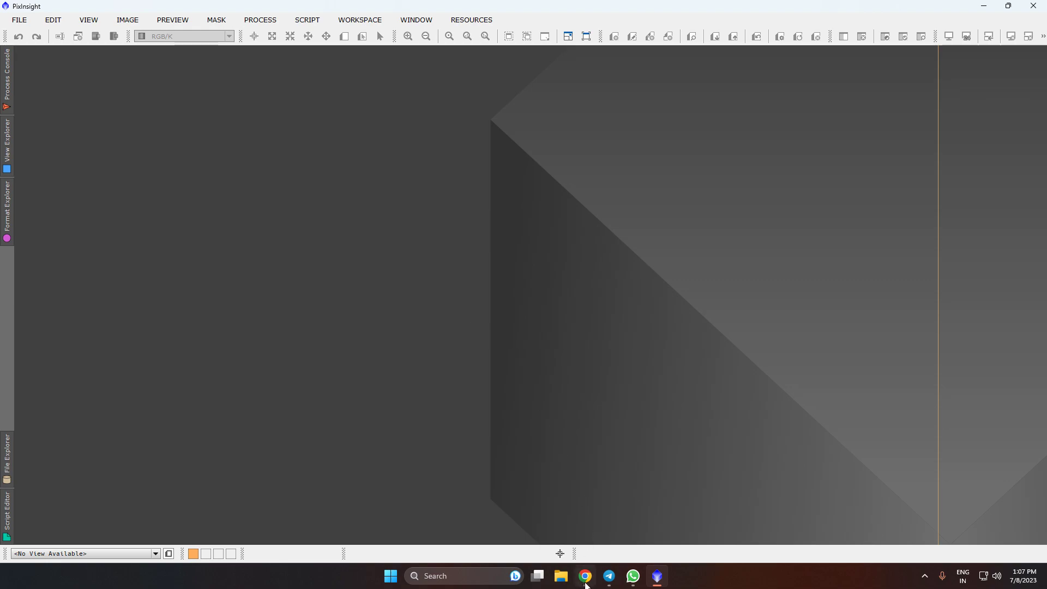
click(585, 576)
click(350, 5)
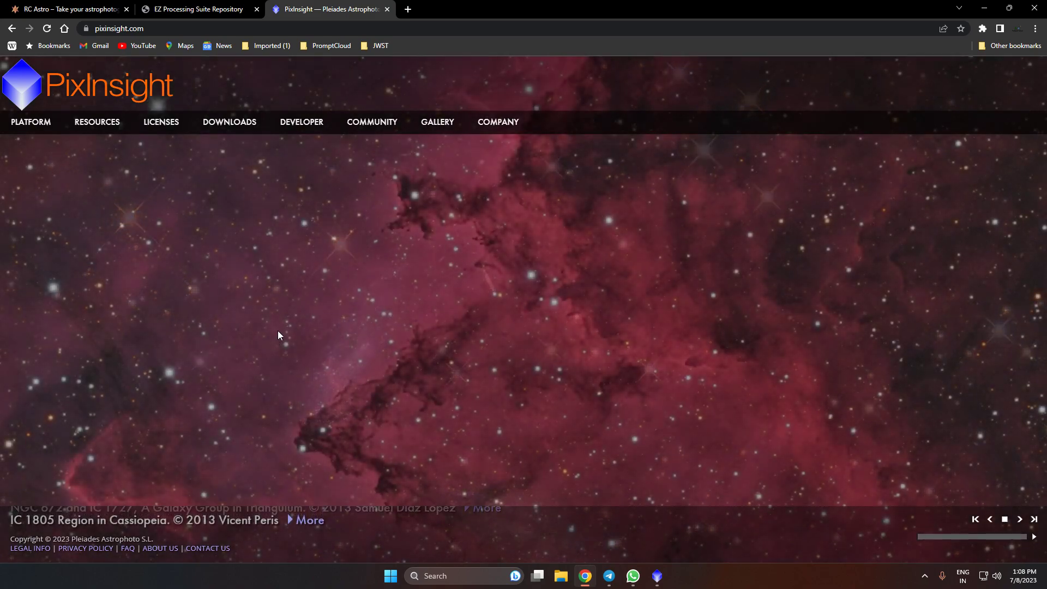
mouse_move(158, 123)
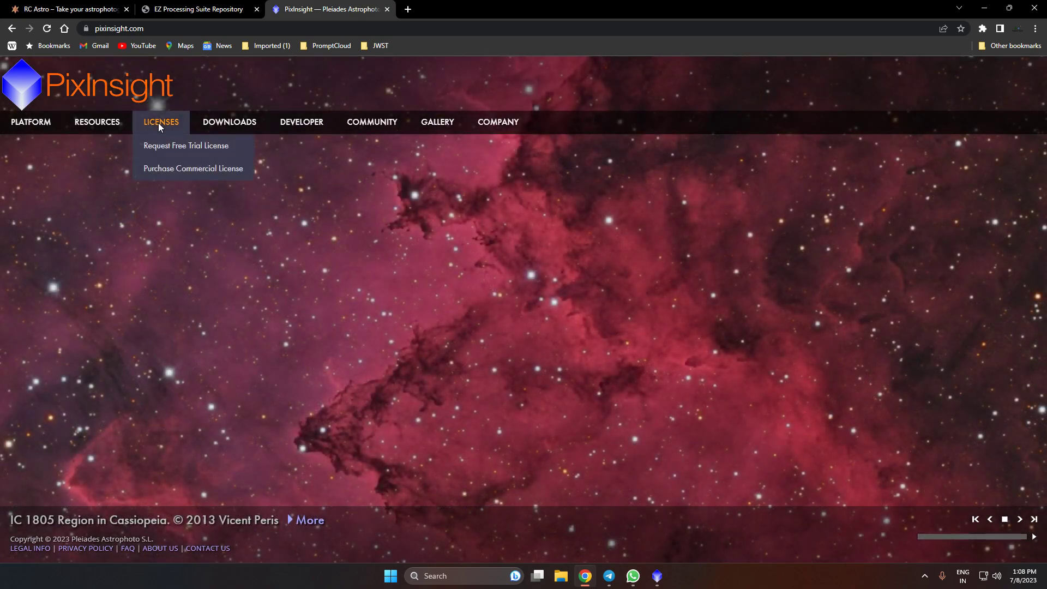
click(180, 147)
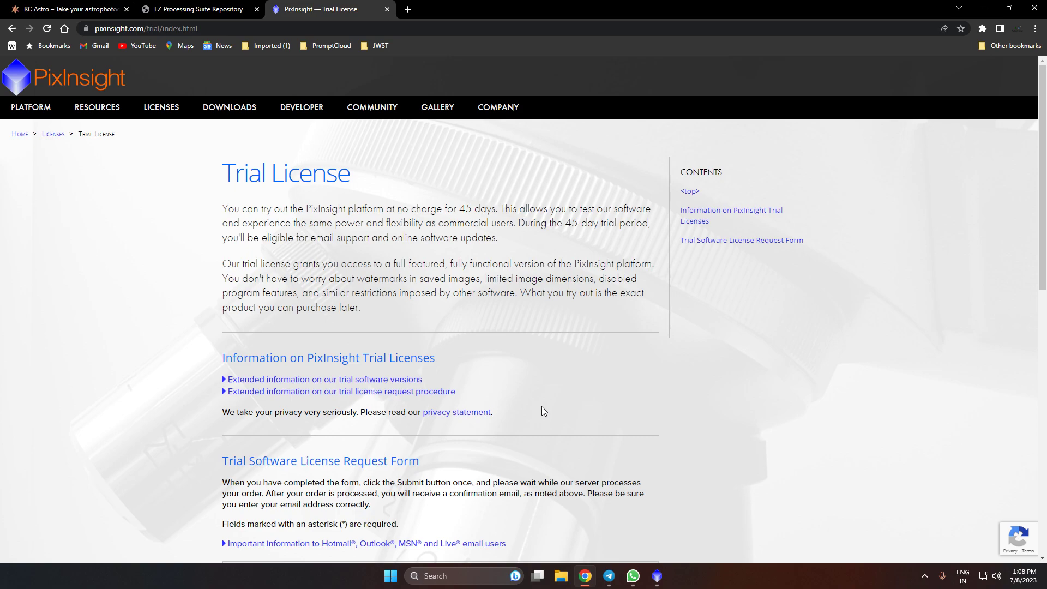
scroll(542, 411, down, 7)
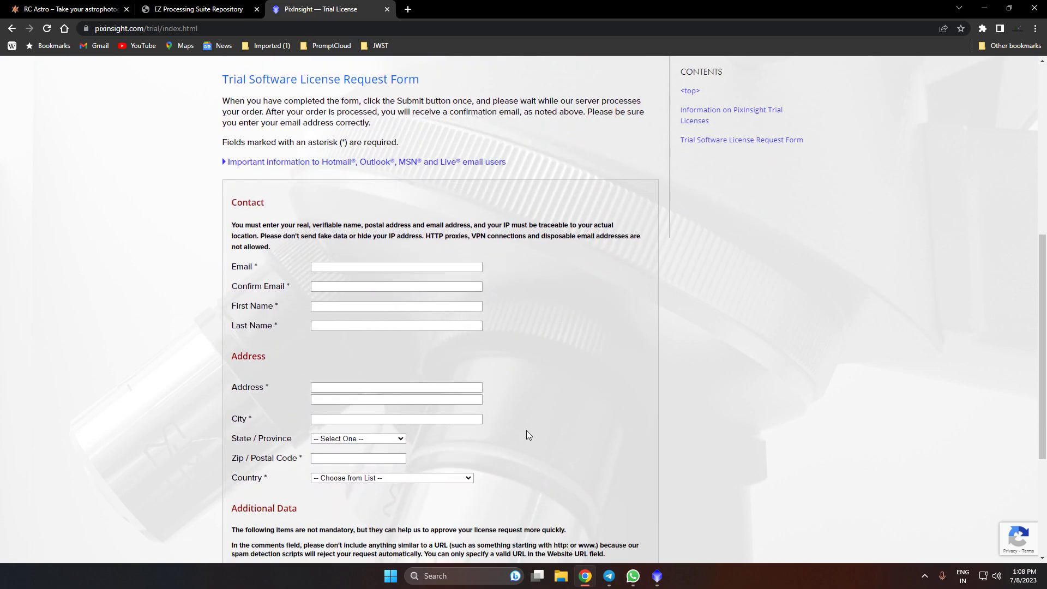
scroll(526, 419, up, 7)
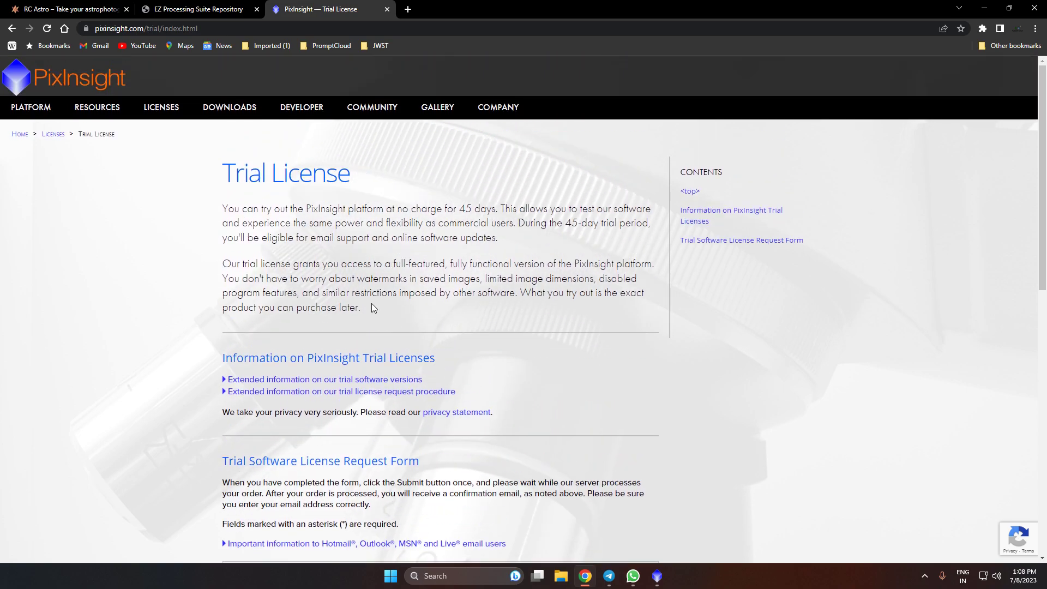
Open the commercial license purchase page on the PixInsight website and review the purchase steps and price
mouse_move(181, 103)
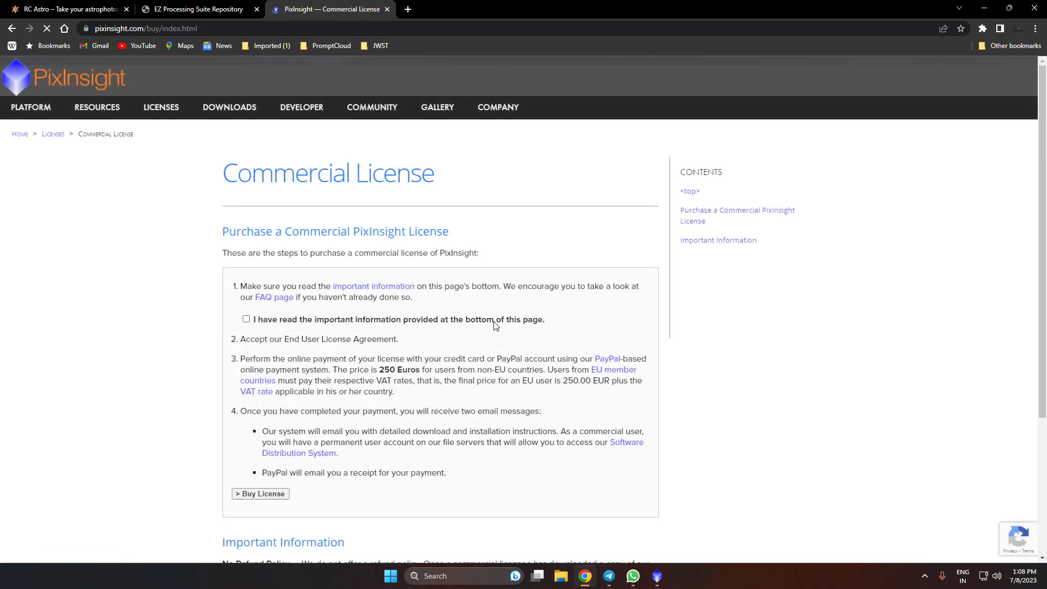
scroll(386, 302, down, 1)
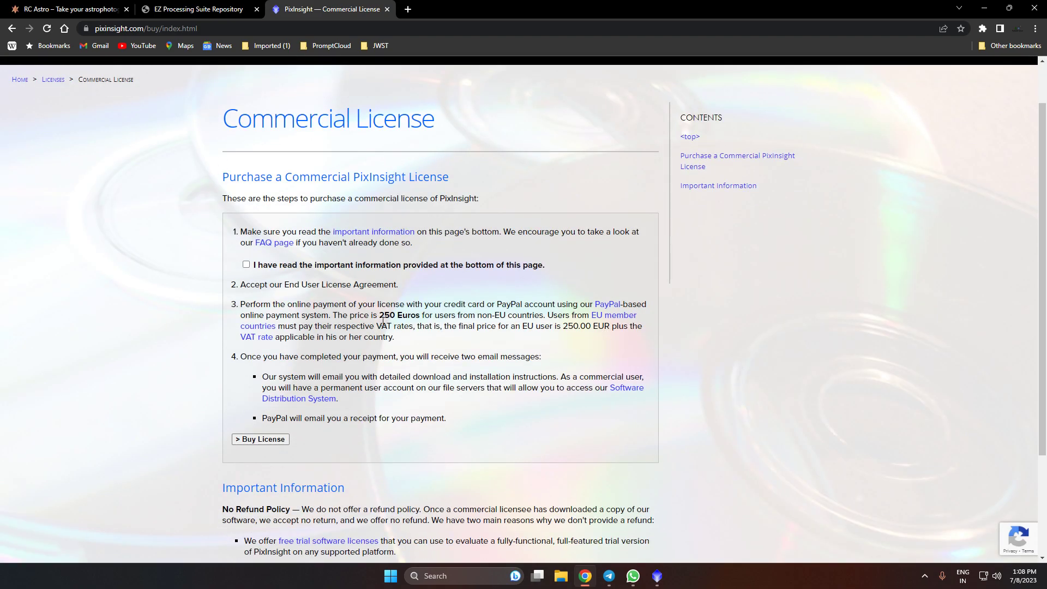
scroll(406, 370, up, 1)
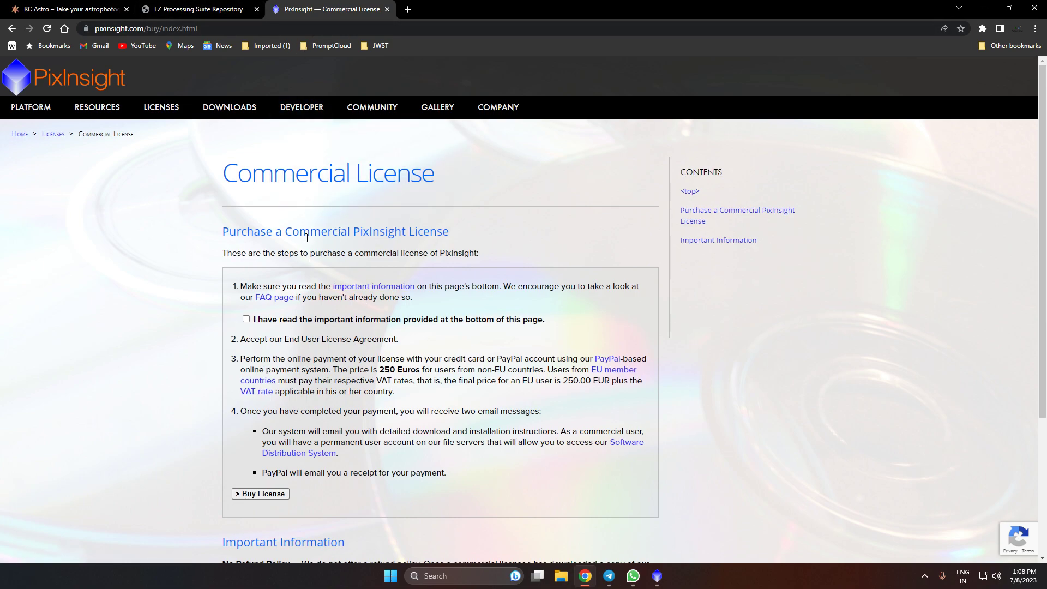
Review the XTerminator plugins offered on the RC Astro website
click(71, 8)
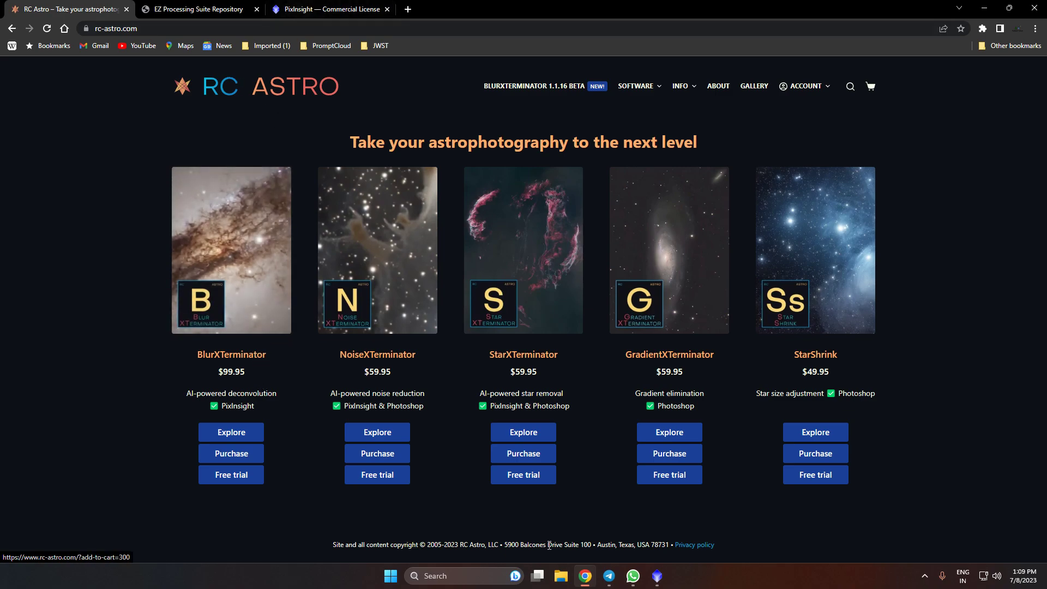
click(657, 576)
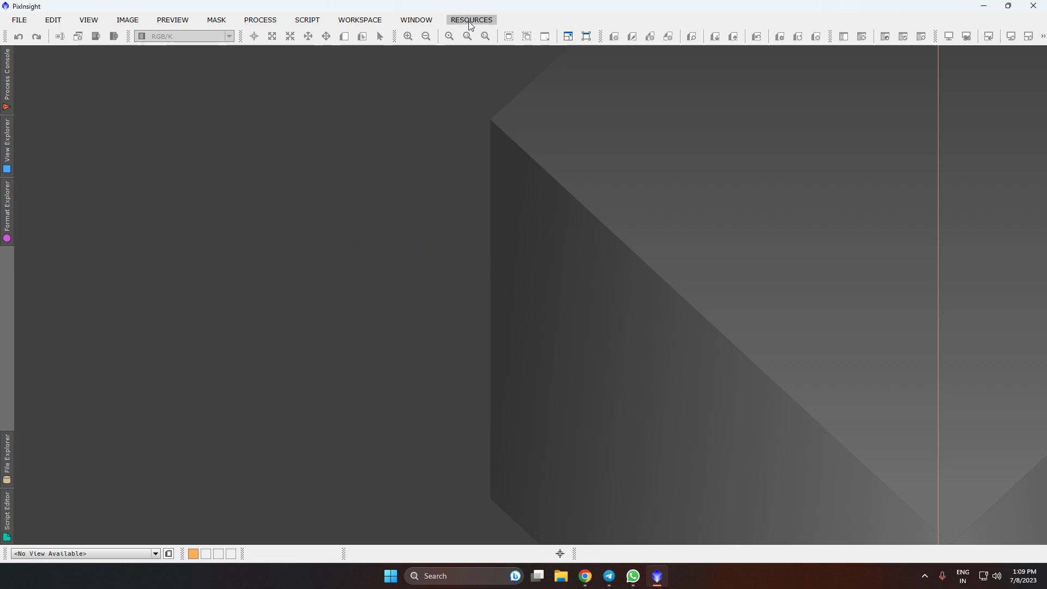
click(585, 575)
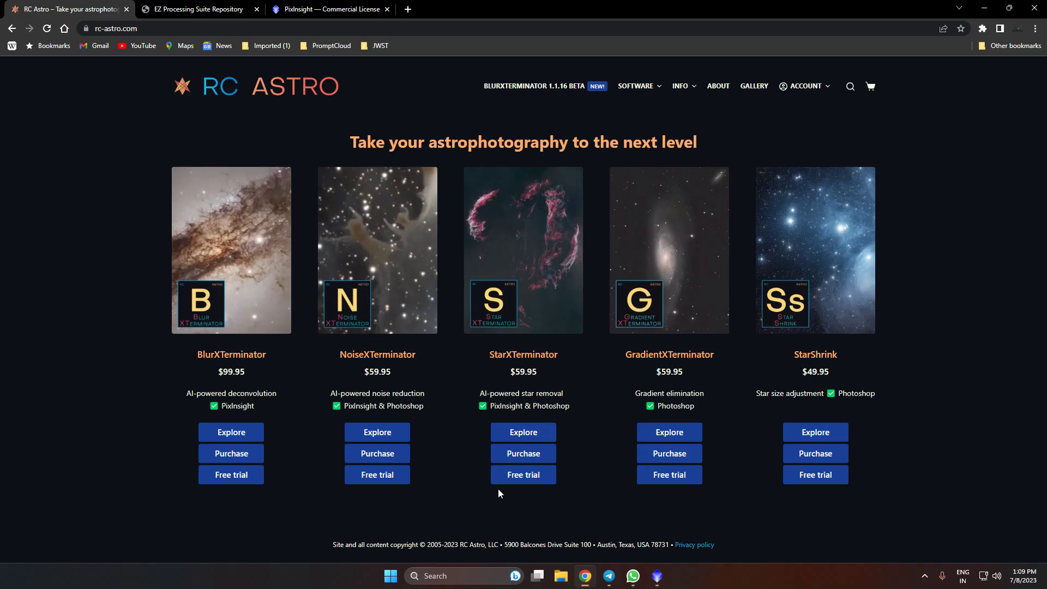
Search the web for "Startnett++" in a new tab and review the PixInsight plugin downloads on StarNet's download page
click(410, 9)
text(Startnett)
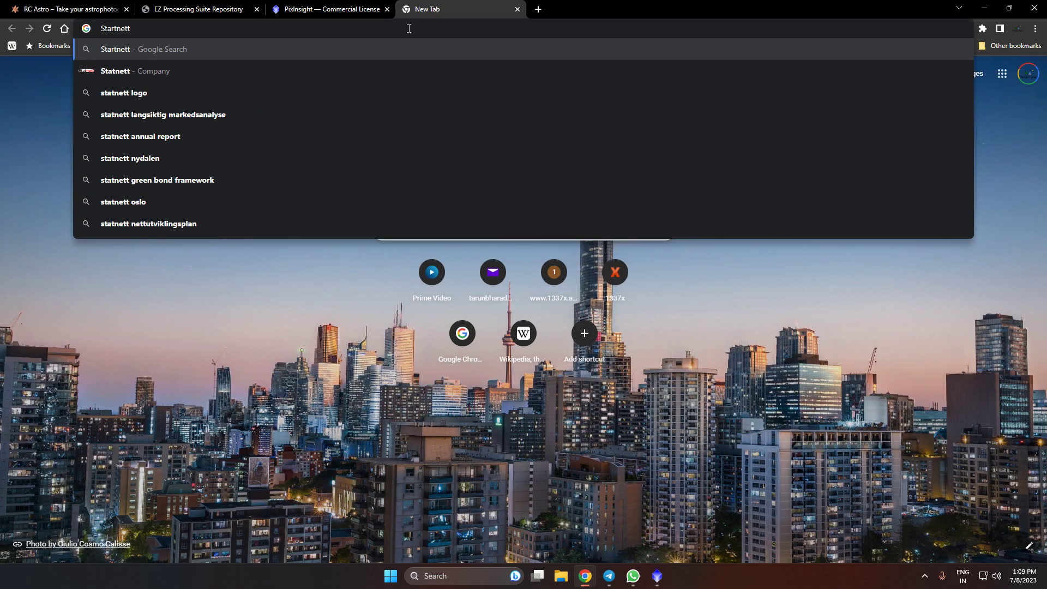
text(++)
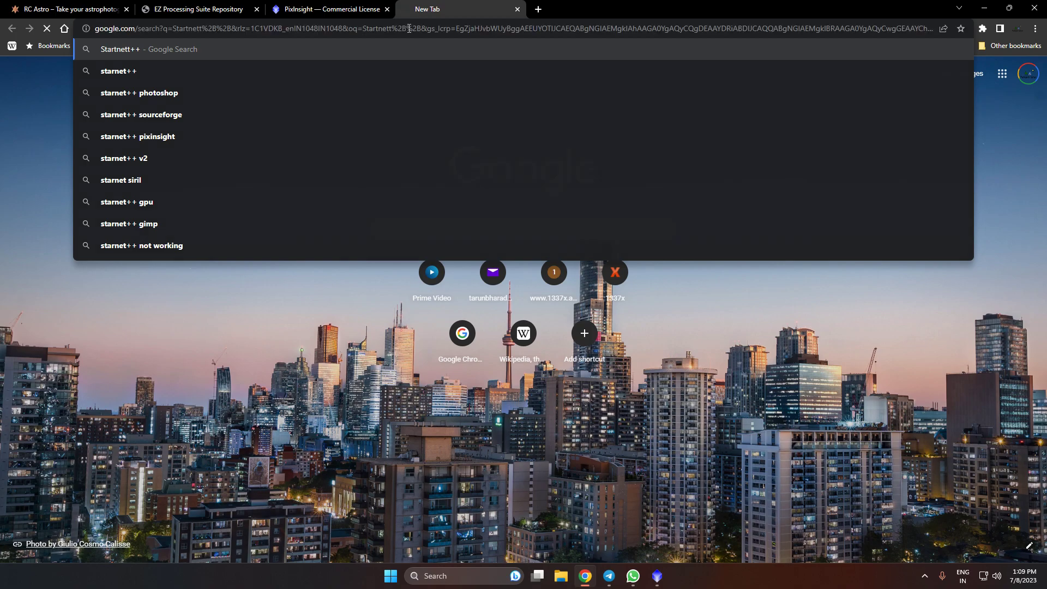
key(Return)
click(147, 234)
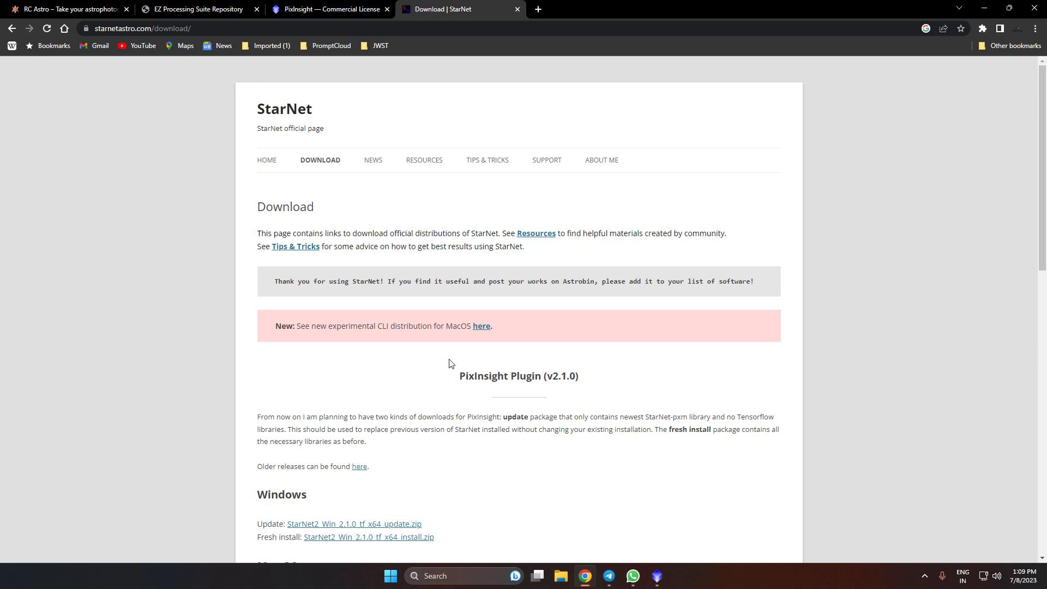
scroll(319, 339, down, 2)
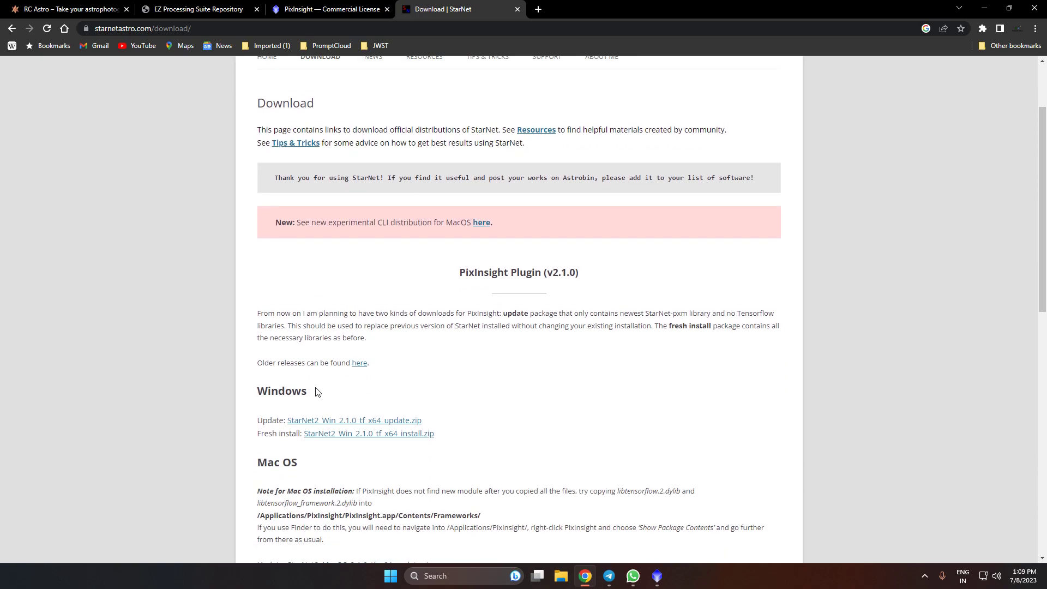
scroll(317, 390, up, 2)
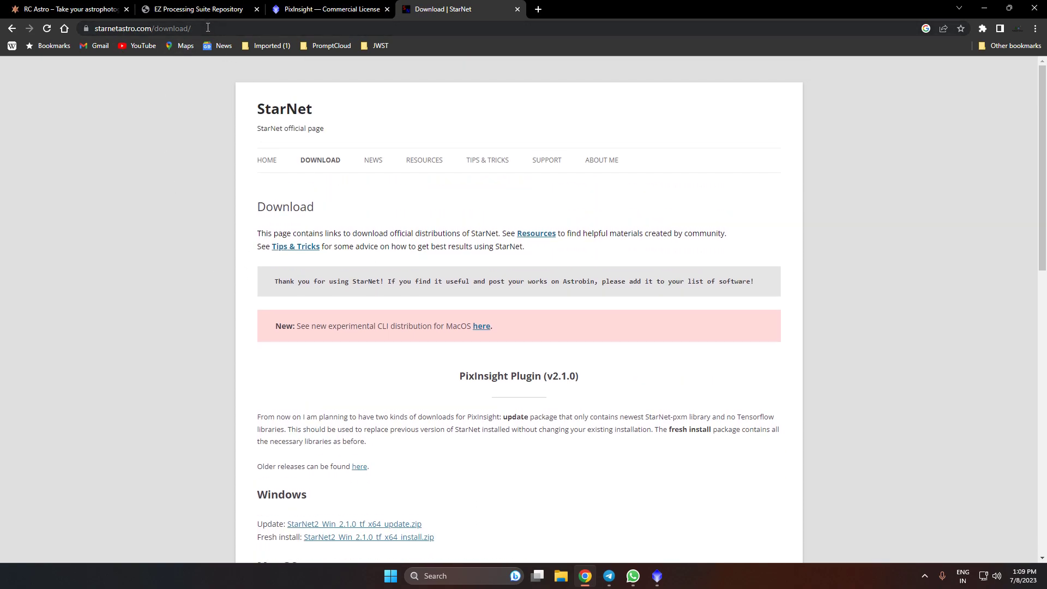
Switch back to PixInsight, review the list of update repositories and accept it as it is
click(325, 7)
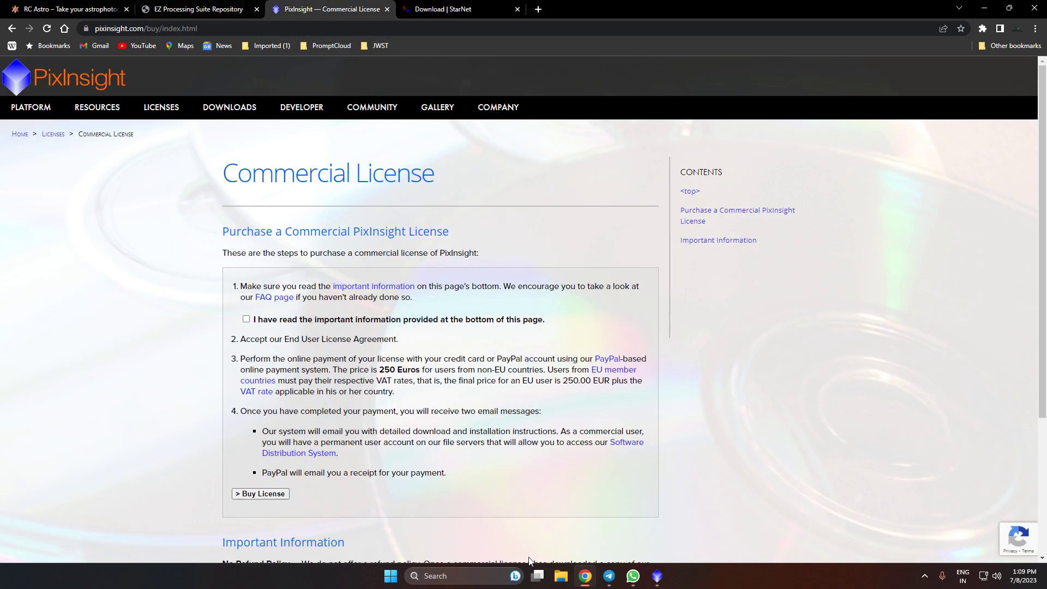
click(657, 576)
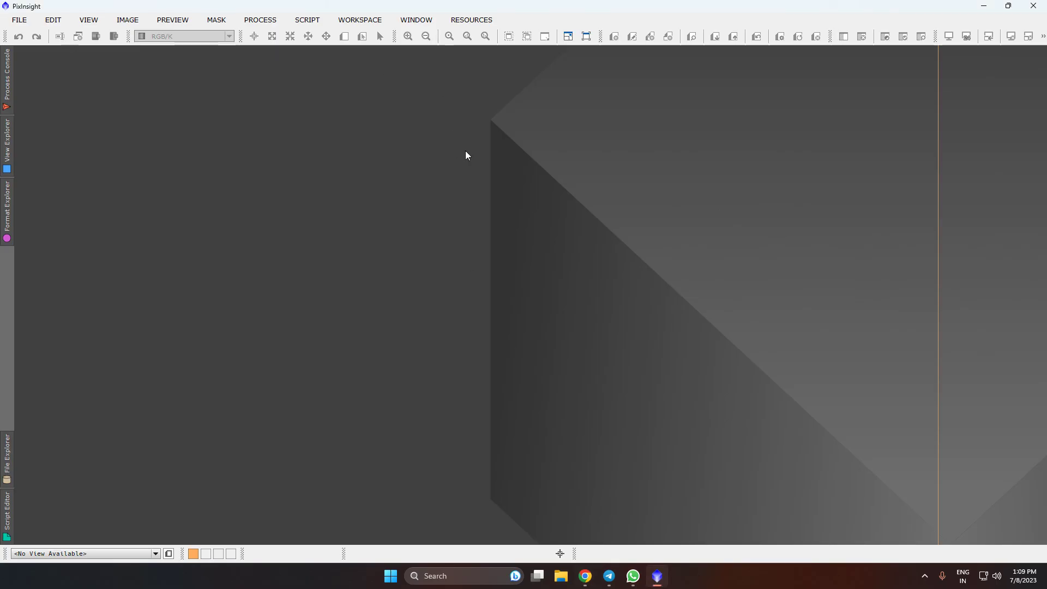
click(473, 22)
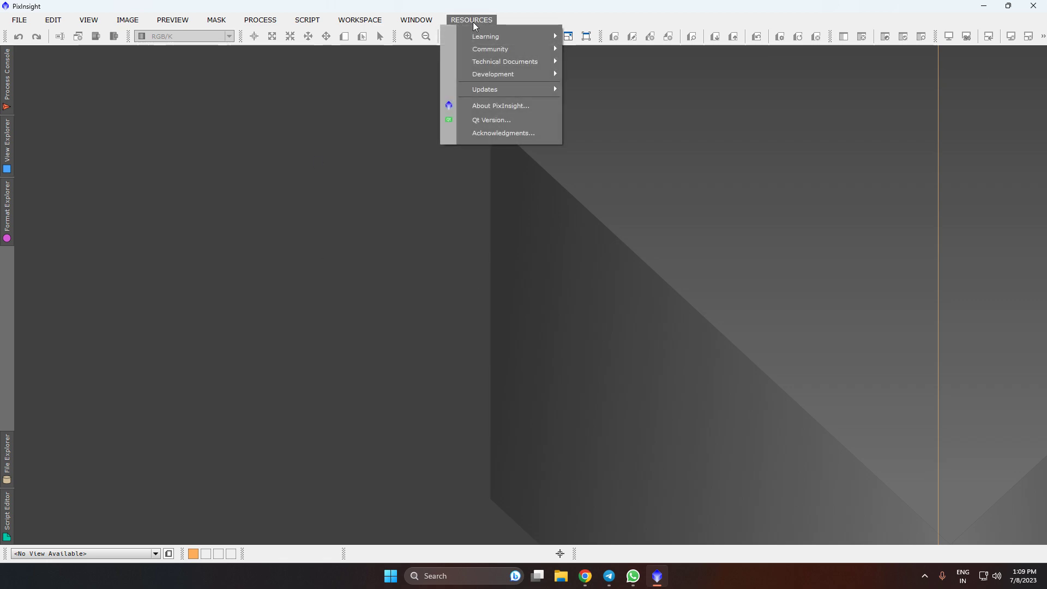
mouse_move(487, 90)
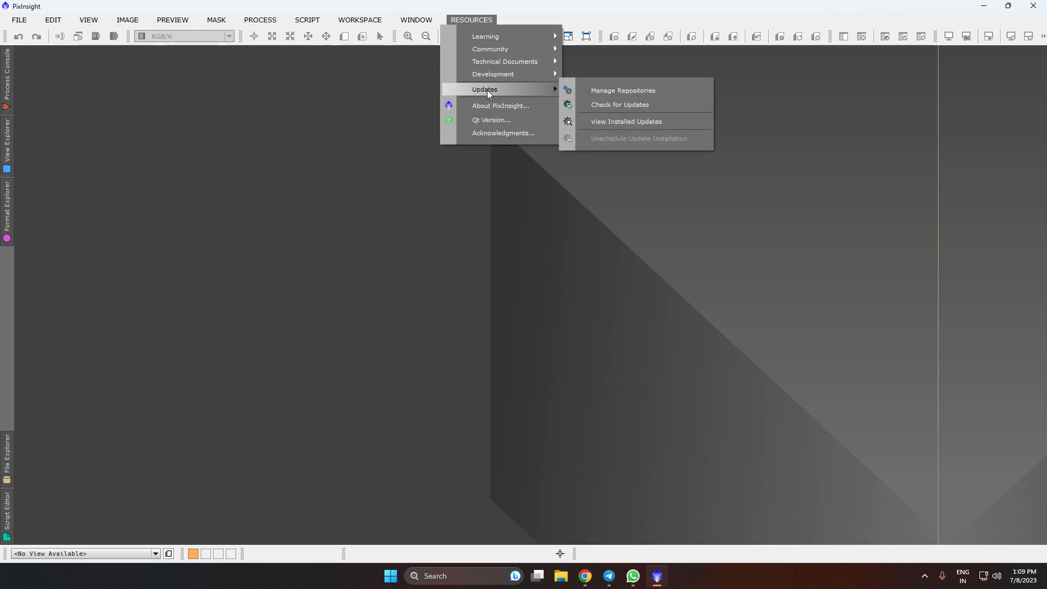
click(628, 92)
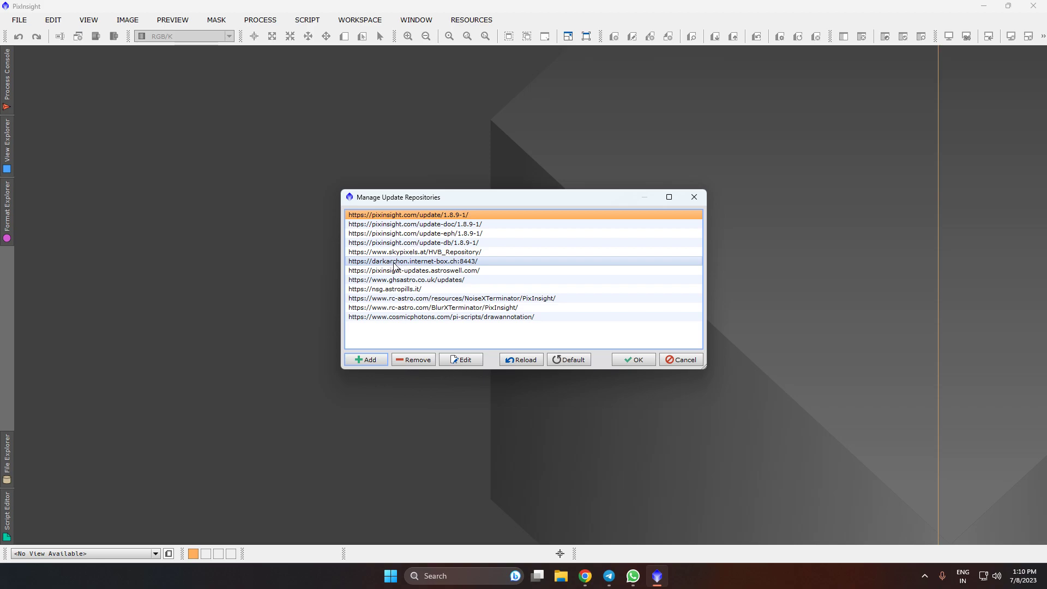
click(630, 360)
Check for PixInsight updates and dismiss the result message
click(409, 20)
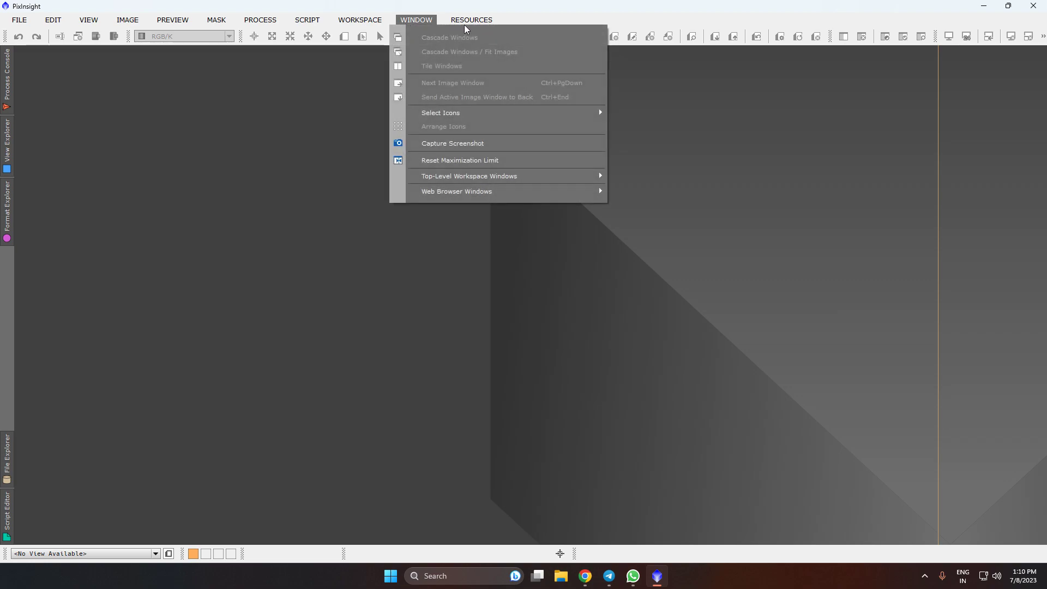
mouse_move(513, 89)
click(618, 103)
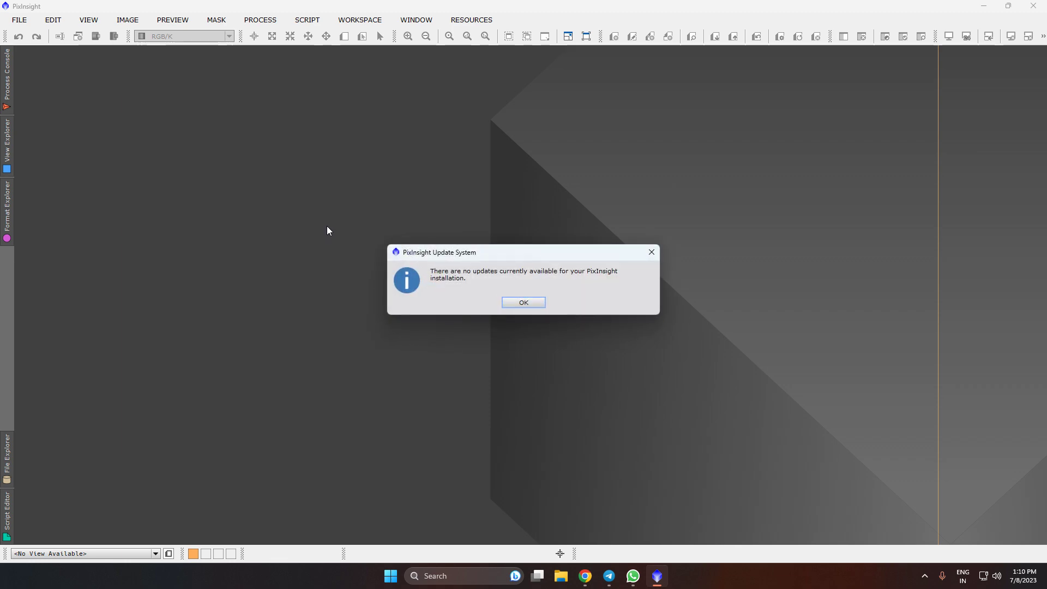
click(518, 305)
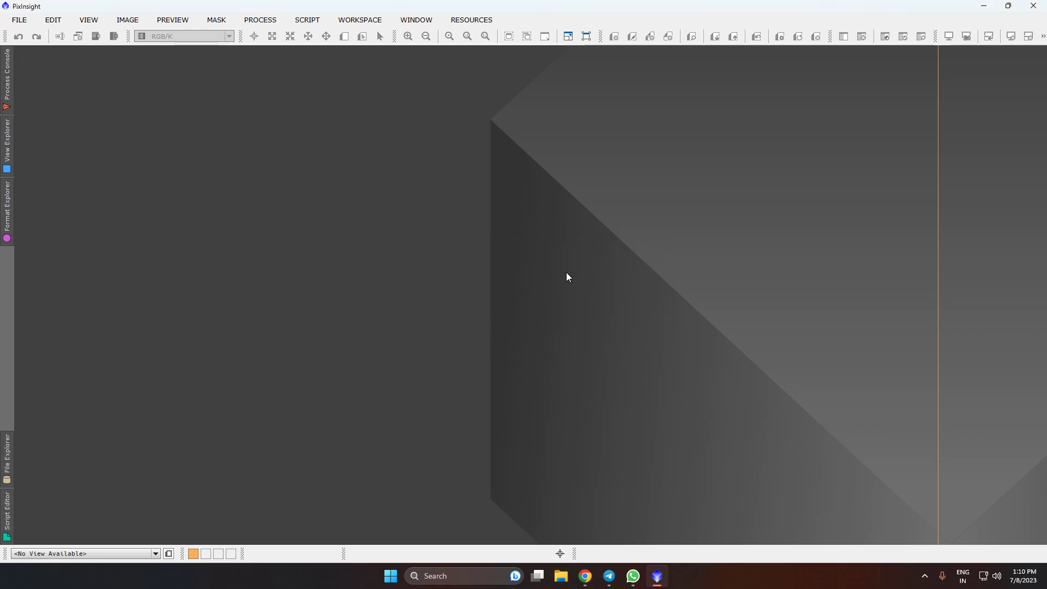
Load the saved process icons file grouped under Last week in the Downloads folder into the workspace
right_click(547, 223)
mouse_move(613, 294)
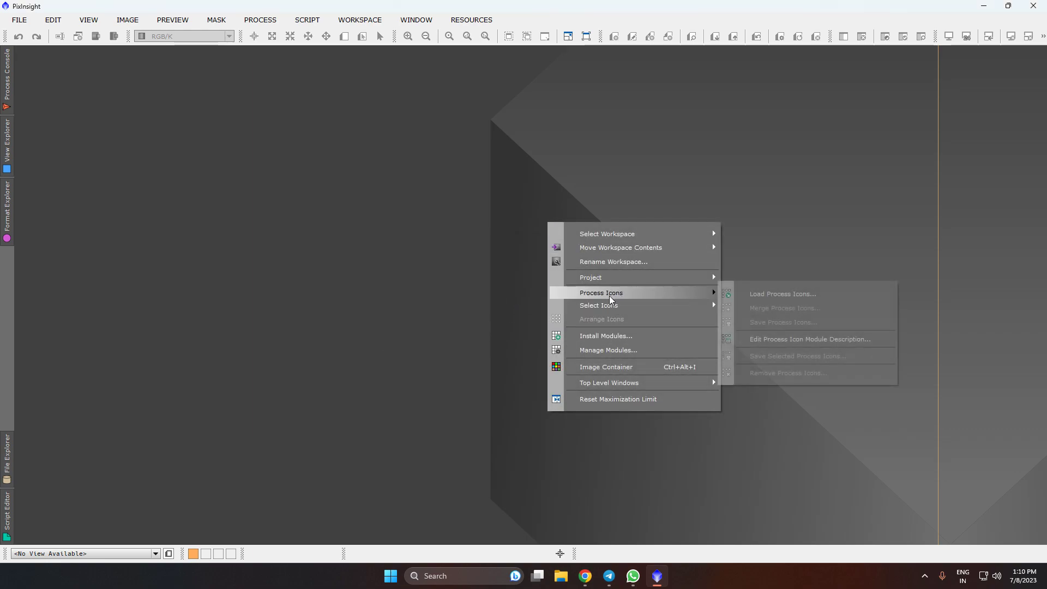
click(801, 293)
right_click(657, 258)
mouse_move(743, 329)
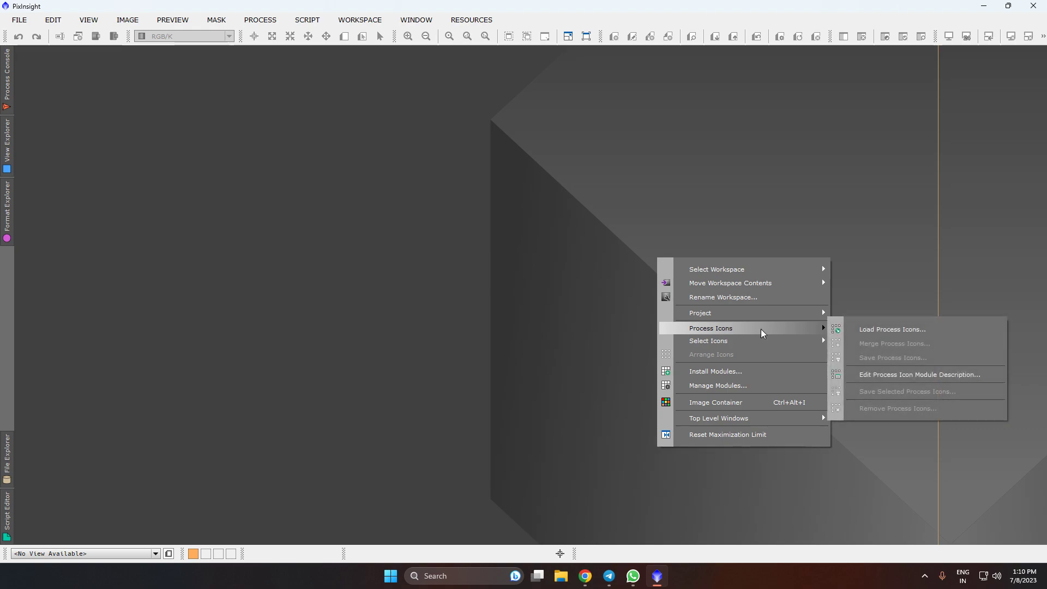
click(862, 331)
click(125, 230)
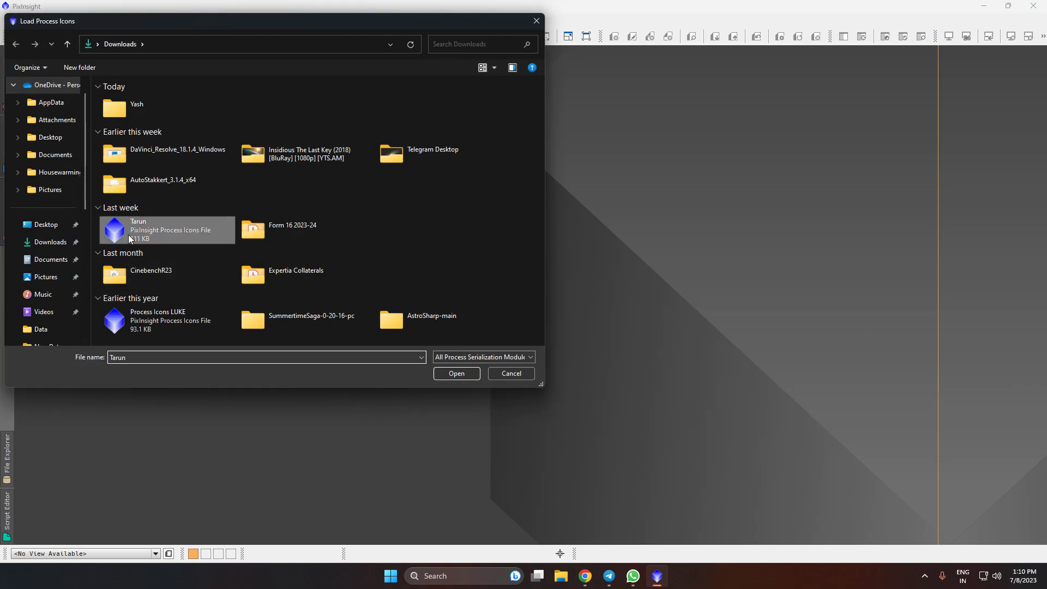
click(457, 373)
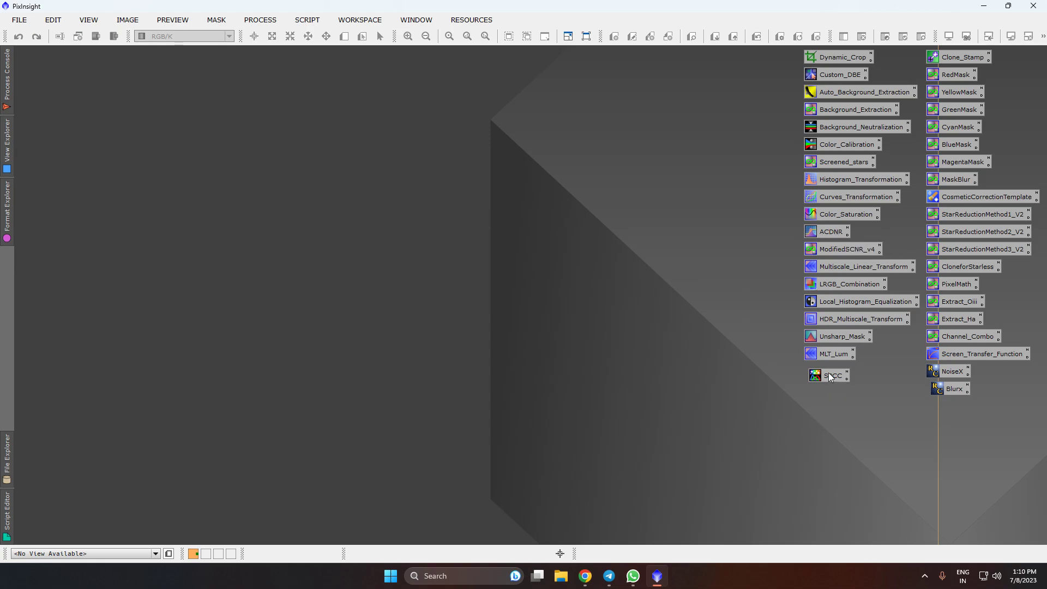
Create a RangeSelection process icon on the workspace, close its process window and place the icon just beneath the SPCC icon
click(258, 20)
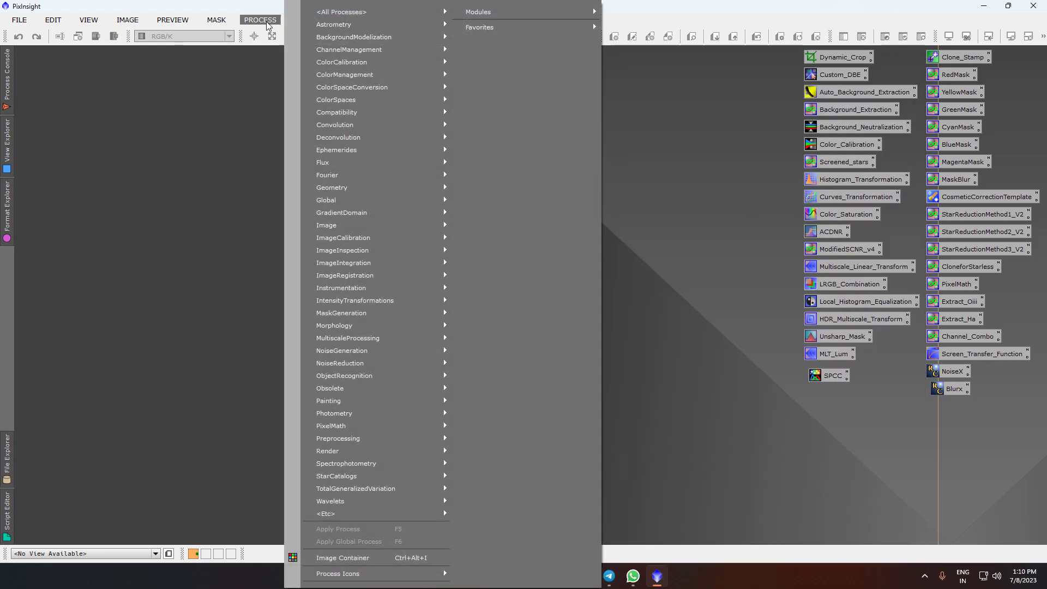
mouse_move(349, 11)
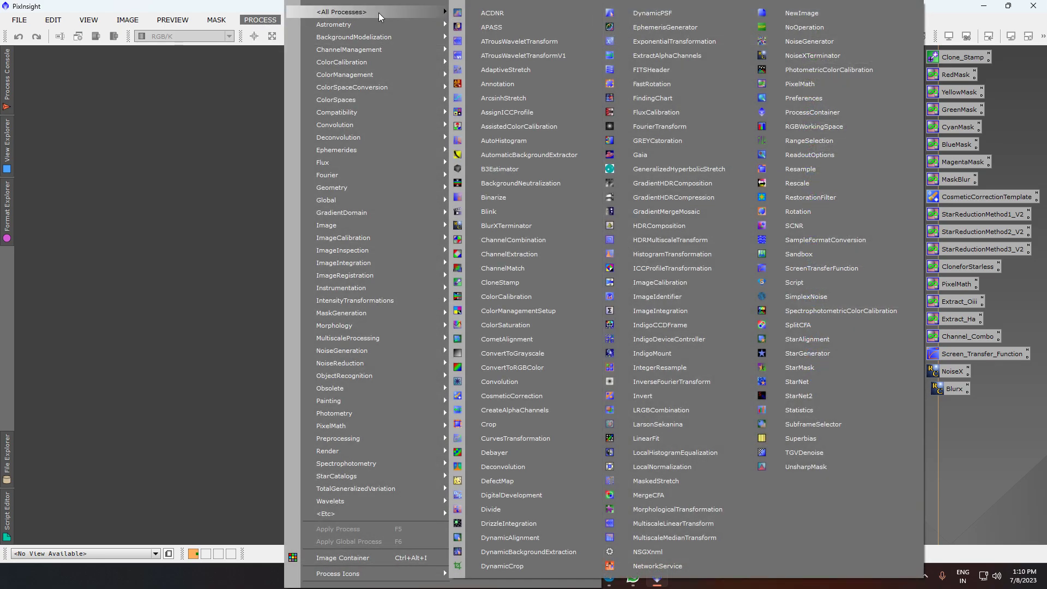
click(818, 143)
drag(715, 307, 833, 407)
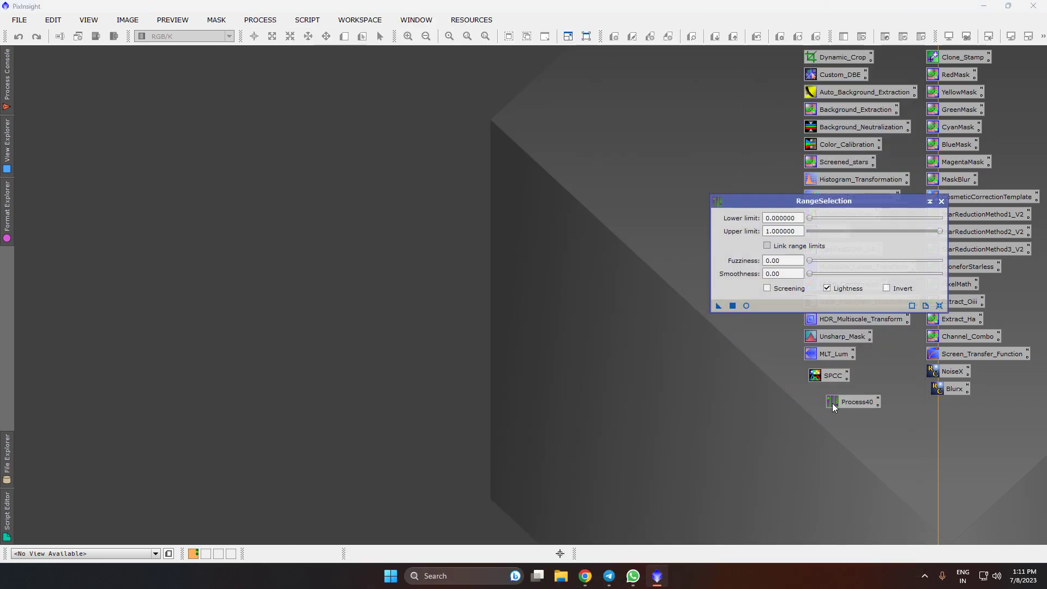
click(941, 202)
drag(849, 398, 844, 392)
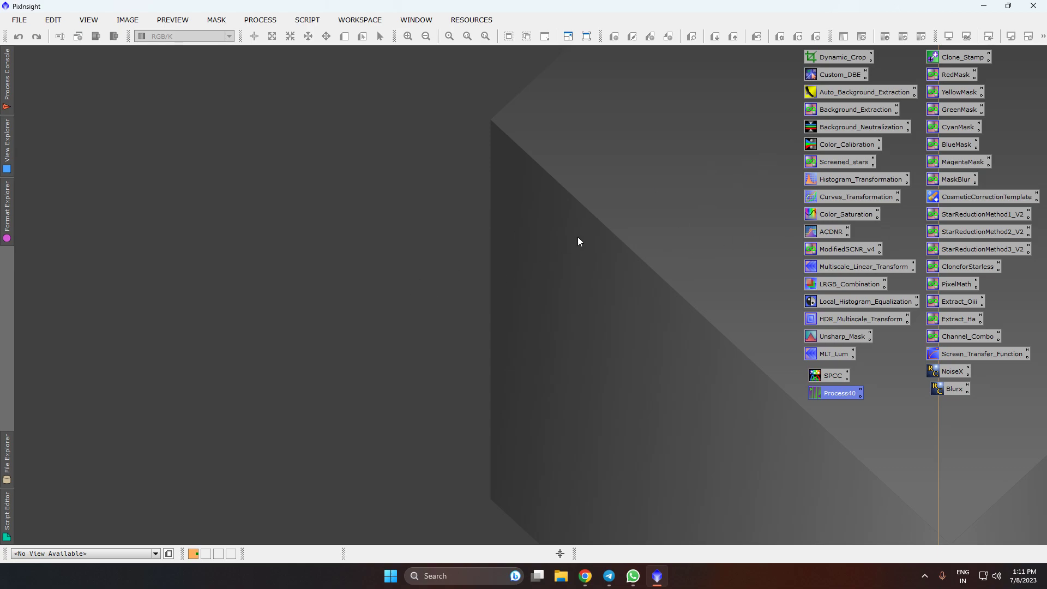
Rename the RangeSelection process icon as Rangeselection and tuck the SPCC icon directly beneath MLT_Lum
right_click(840, 395)
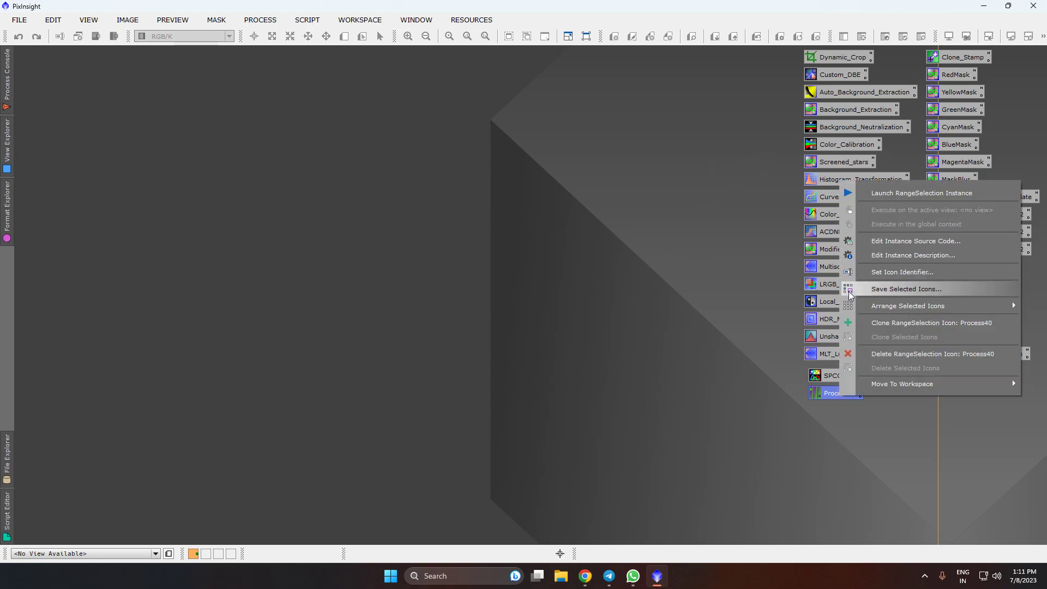
click(884, 272)
key(BackSpace)
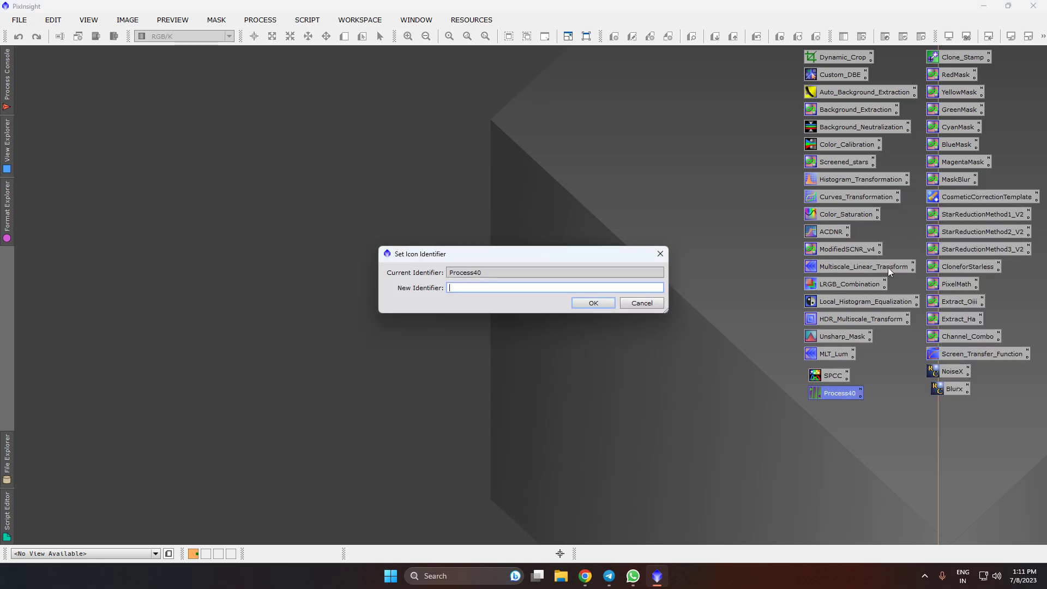
text(Rangeselscrion)
key(Return)
mouse_move(828, 378)
mouse_down()
mouse_move(825, 370)
mouse_move(824, 382)
mouse_up()
Review the workspace's options for loading, merging and saving process icons
right_click(583, 258)
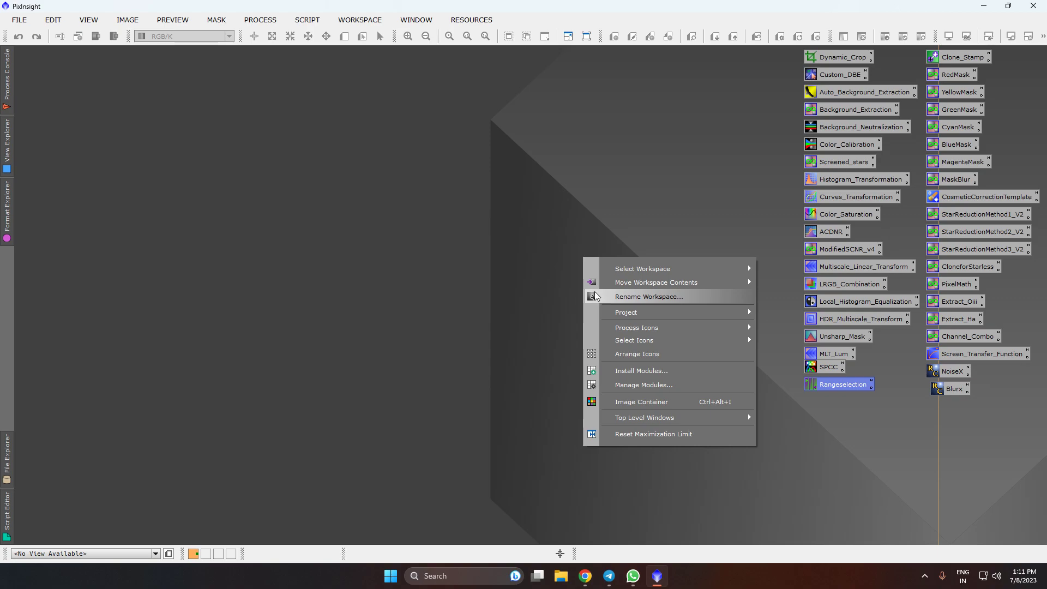
mouse_move(686, 329)
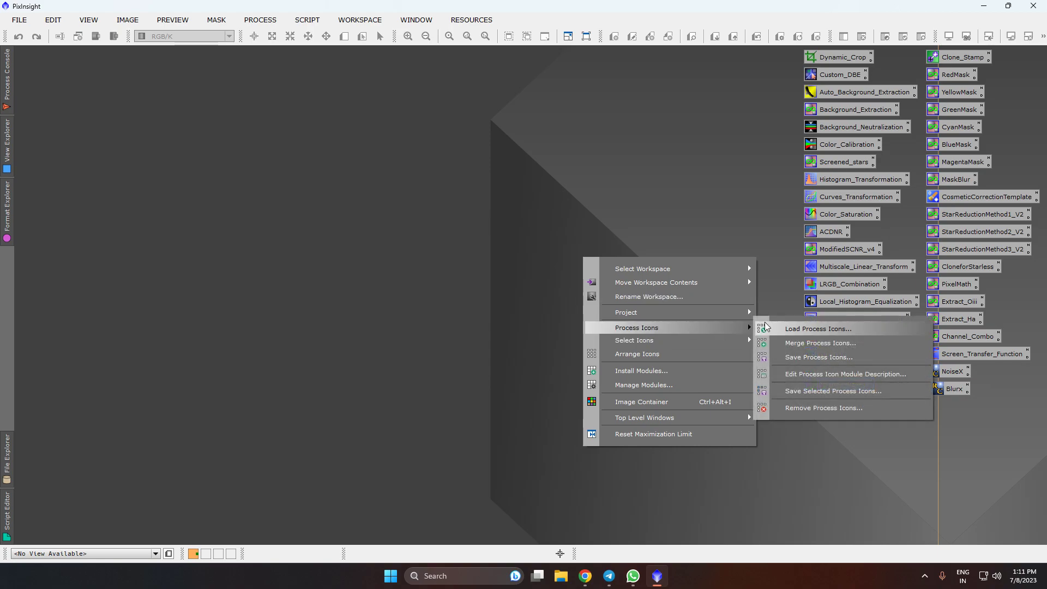
click(580, 259)
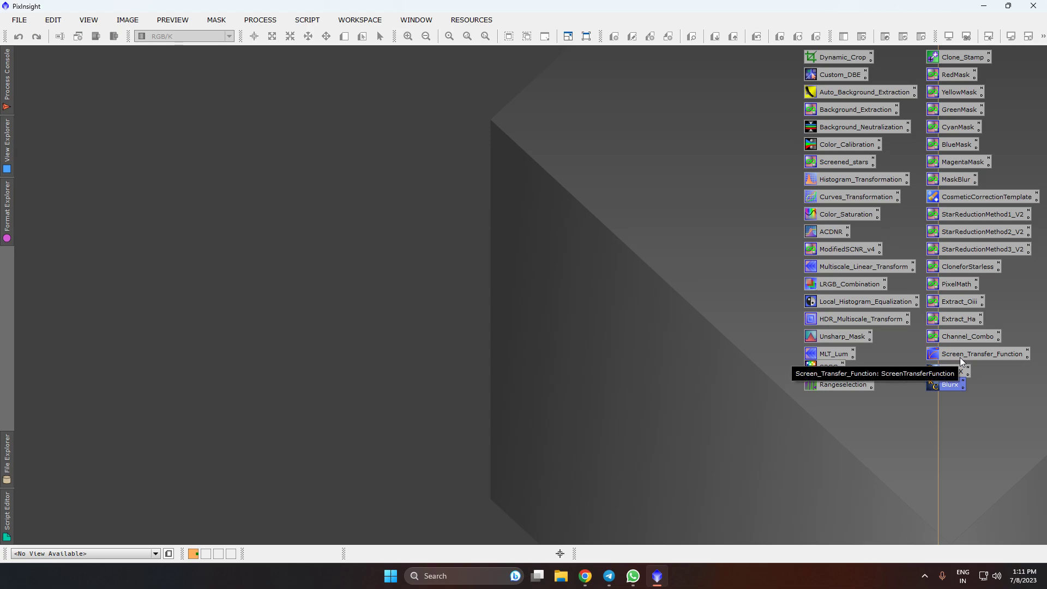
Launch the ScreenTransferFunction process from its workspace icon and bring up the dialog for opening image files
double_click(964, 356)
click(19, 20)
click(33, 33)
scroll(260, 191, up, 1)
click(121, 43)
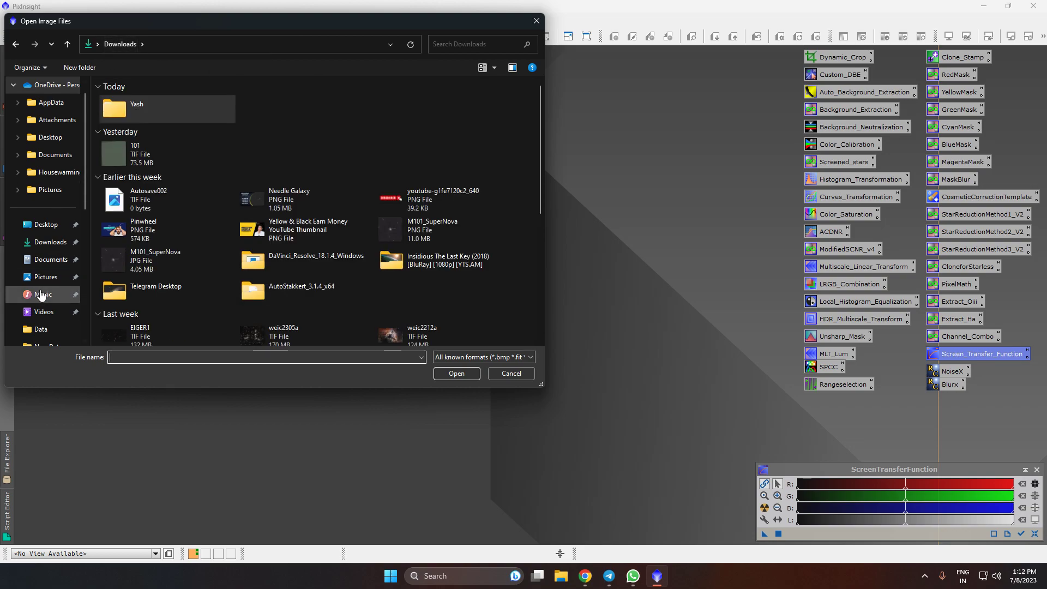
Look through the saved locations and drives for the folder holding the astrophotography data
click(52, 173)
scroll(55, 245, down, 1)
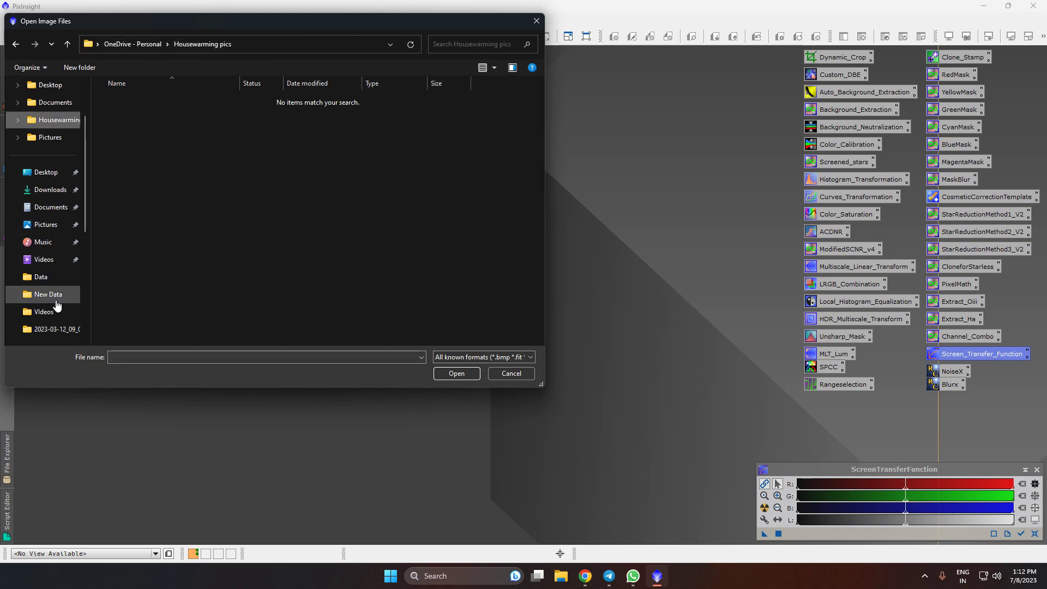
click(54, 297)
scroll(44, 305, up, 1)
scroll(52, 223, up, 1)
scroll(54, 246, down, 4)
scroll(54, 286, down, 1)
click(54, 311)
click(54, 294)
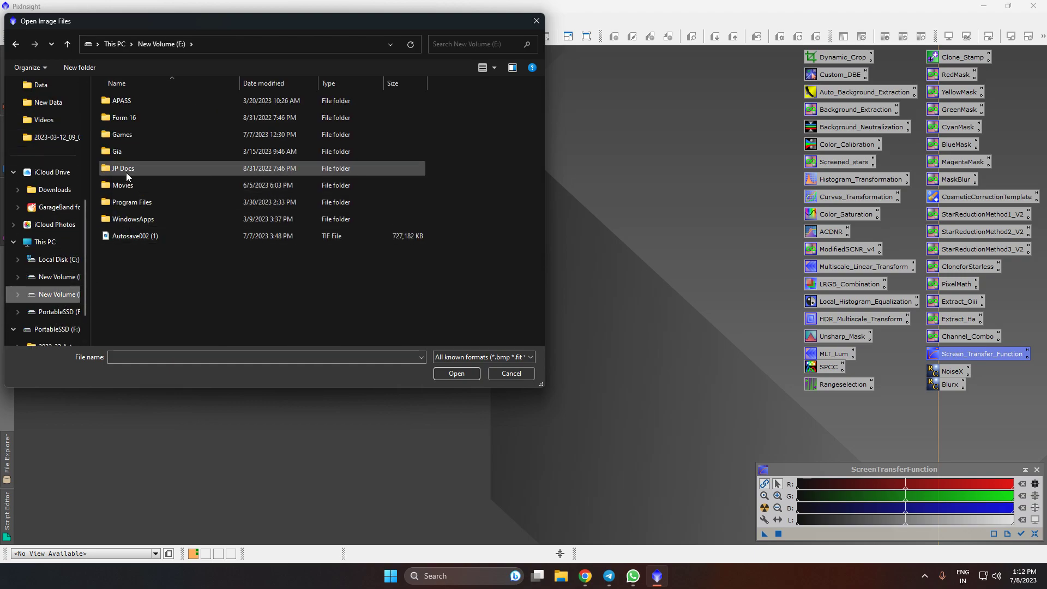
Open masterLight_BIN-1_3008x3008_EXPOSURE-300.00s_FILTER-NoFilter_RGB_autocrop from D:, Astrophotography data, GT71, June 14, M101 WBBP, master, and centre its window
click(57, 276)
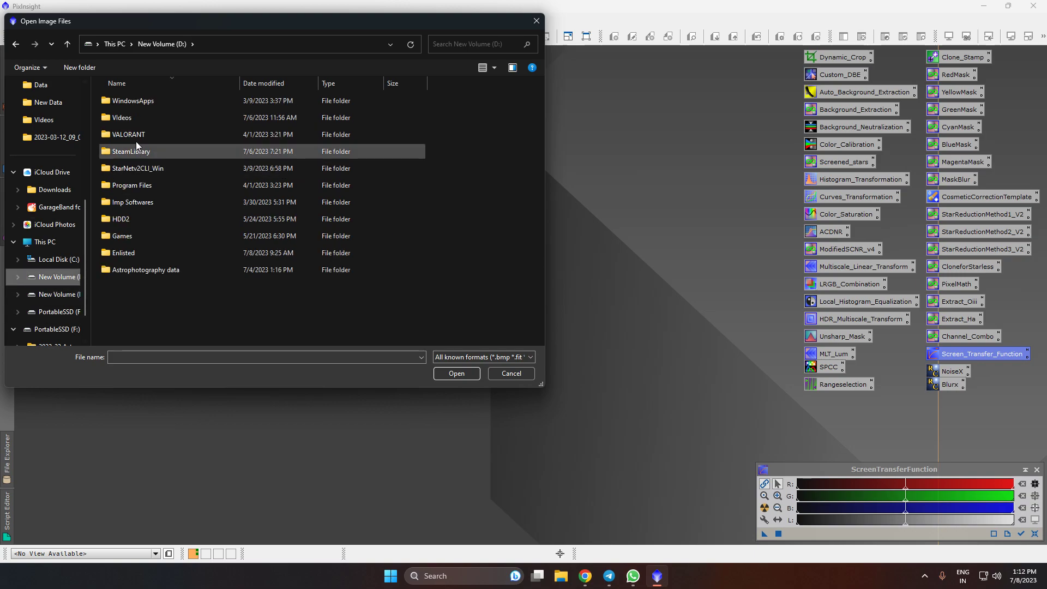
double_click(123, 266)
double_click(128, 148)
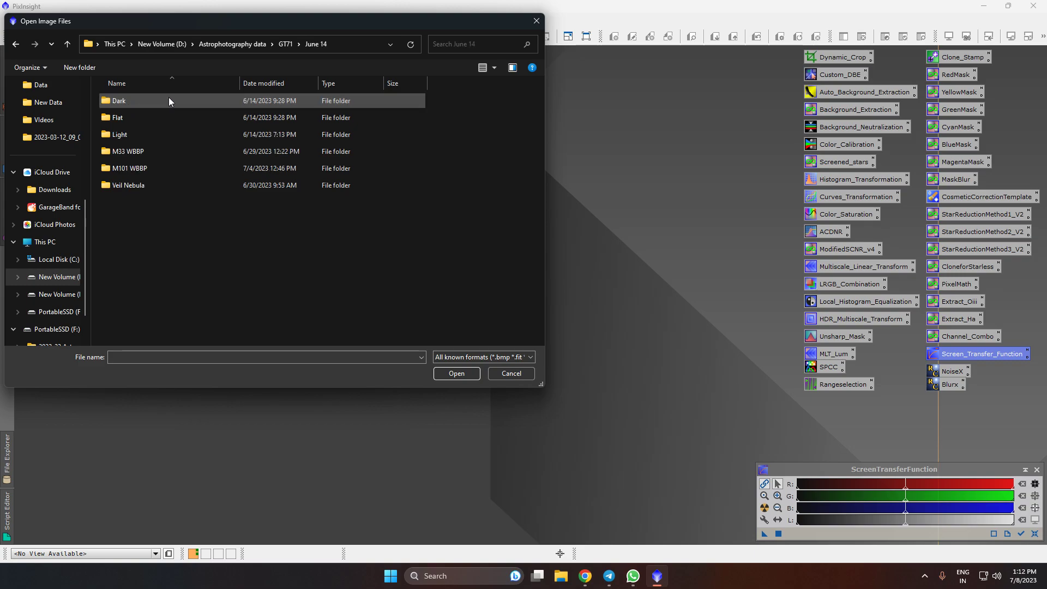
double_click(136, 168)
double_click(136, 168)
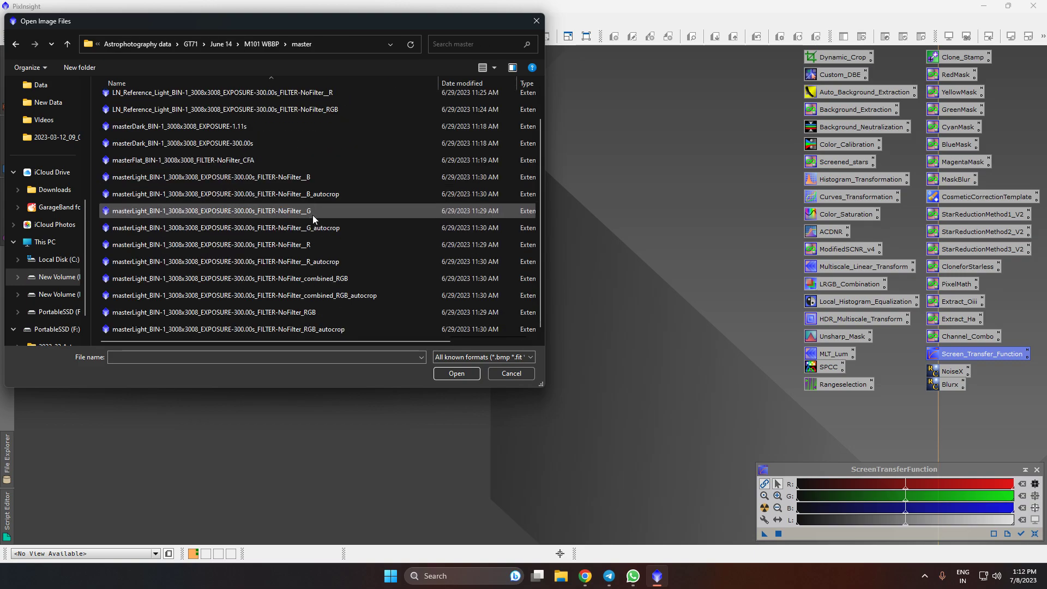
click(332, 327)
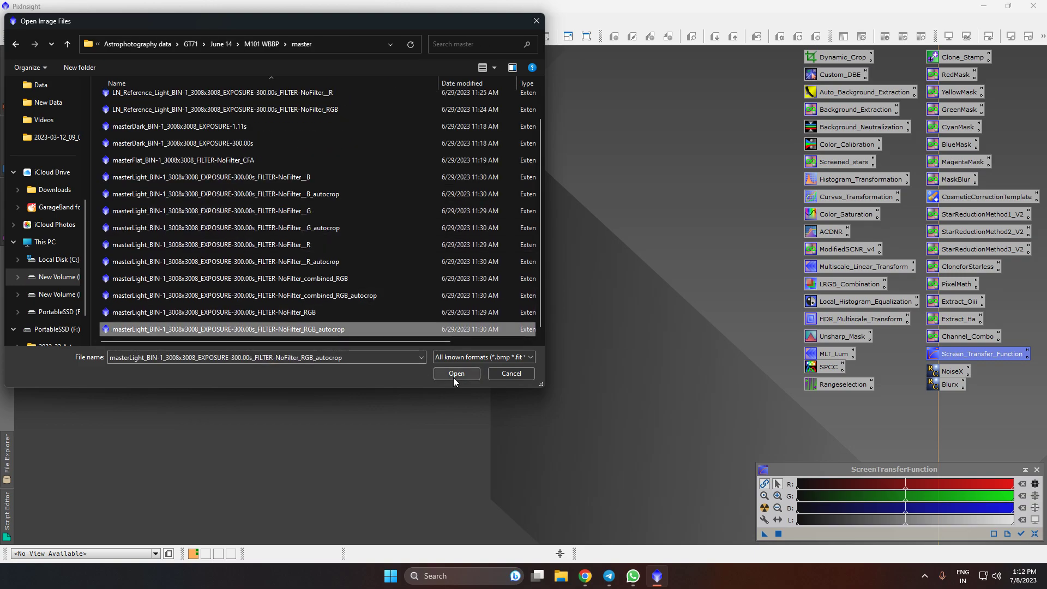
click(453, 378)
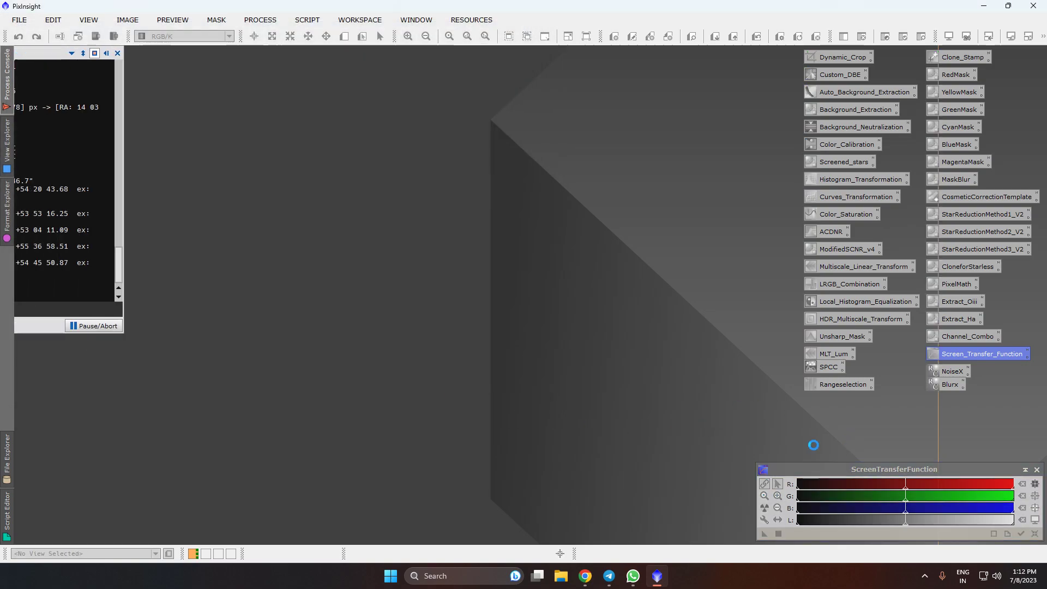
drag(265, 57, 492, 83)
click(200, 421)
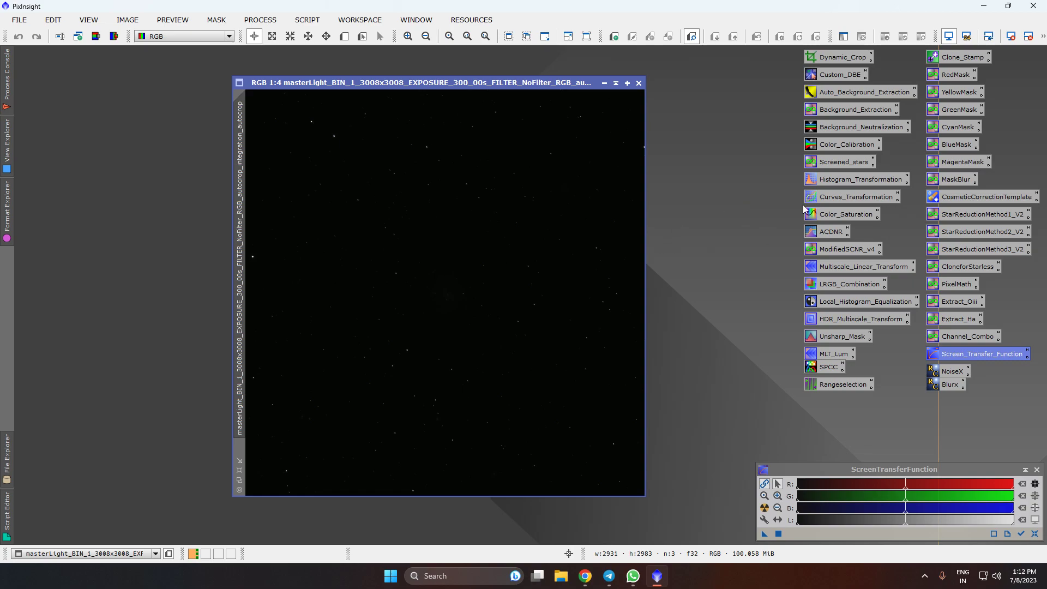
Try the standard and the boosted automatic screen stretch on the image, and reset the stretch
click(1043, 36)
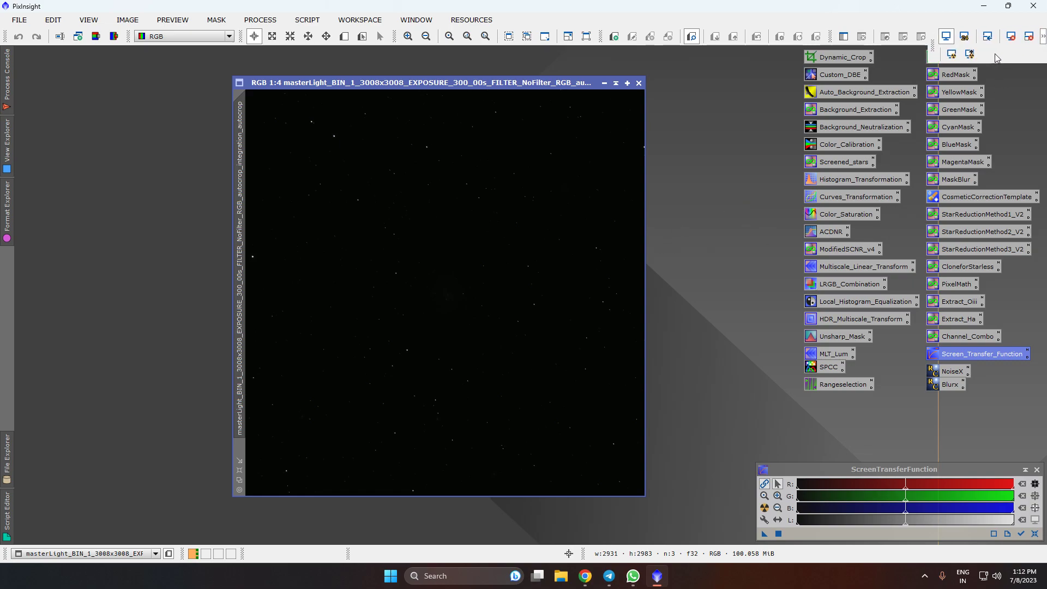
click(952, 55)
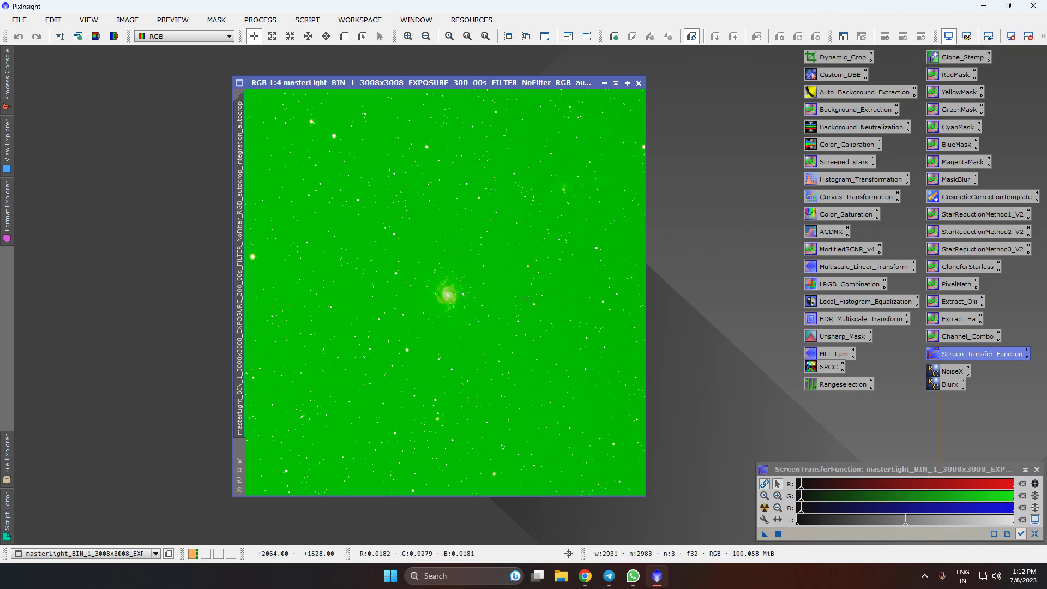
click(1043, 36)
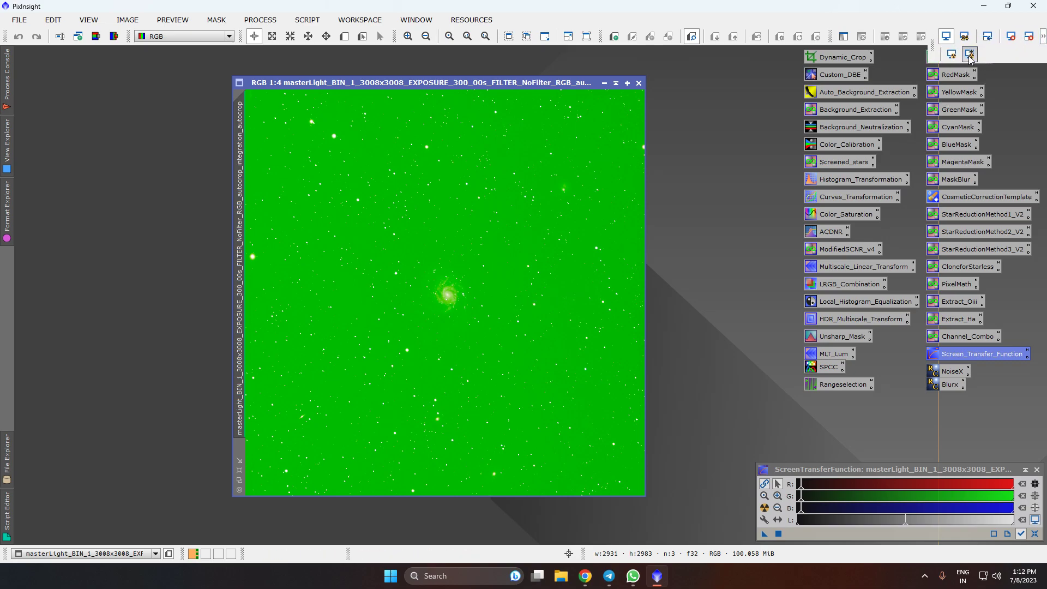
click(971, 54)
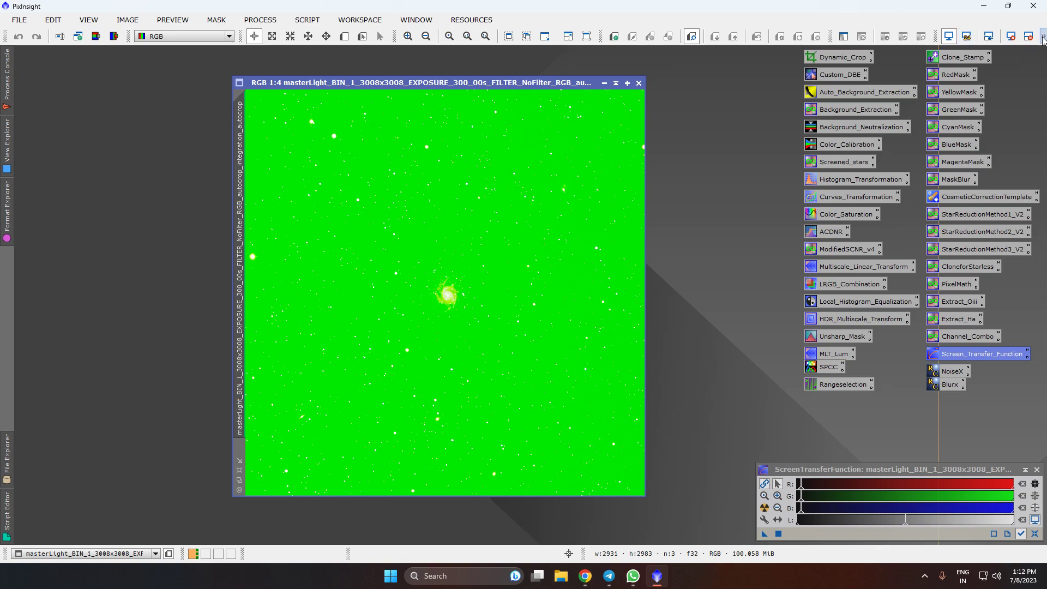
click(1011, 36)
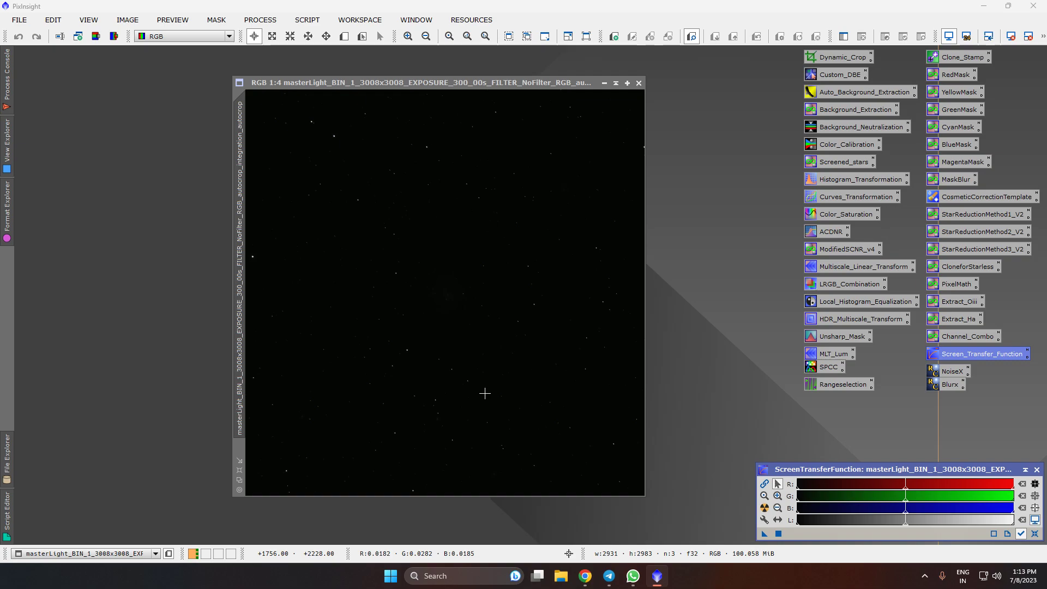
Auto-stretch the image through ScreenTransferFunction with the RGB channels unlinked, and repeat it with the channels linked
click(764, 508)
scroll(452, 348, down, 3)
scroll(451, 349, up, 4)
scroll(452, 348, down, 2)
click(764, 484)
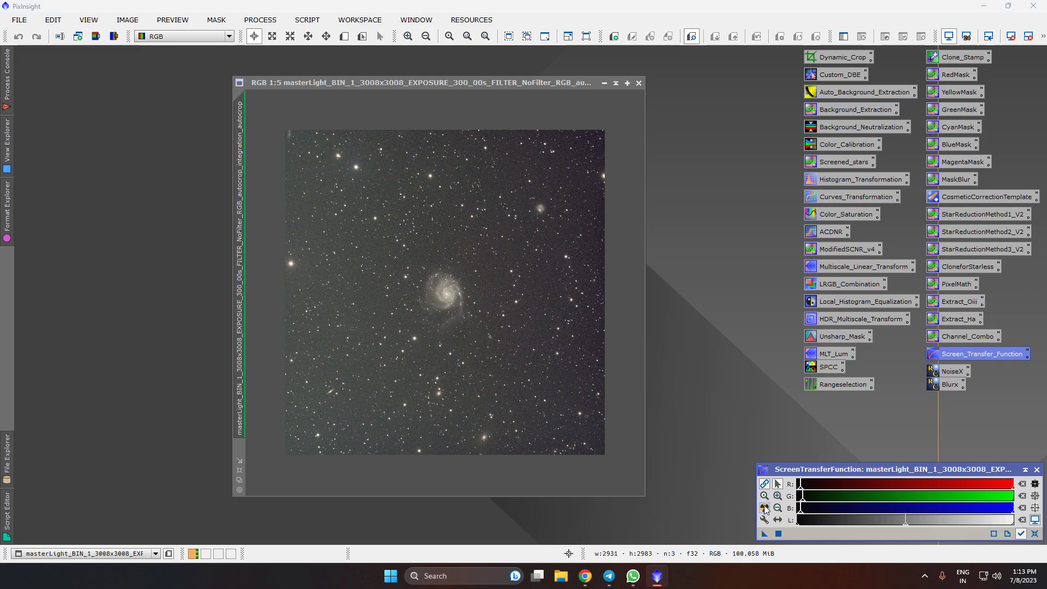
click(764, 508)
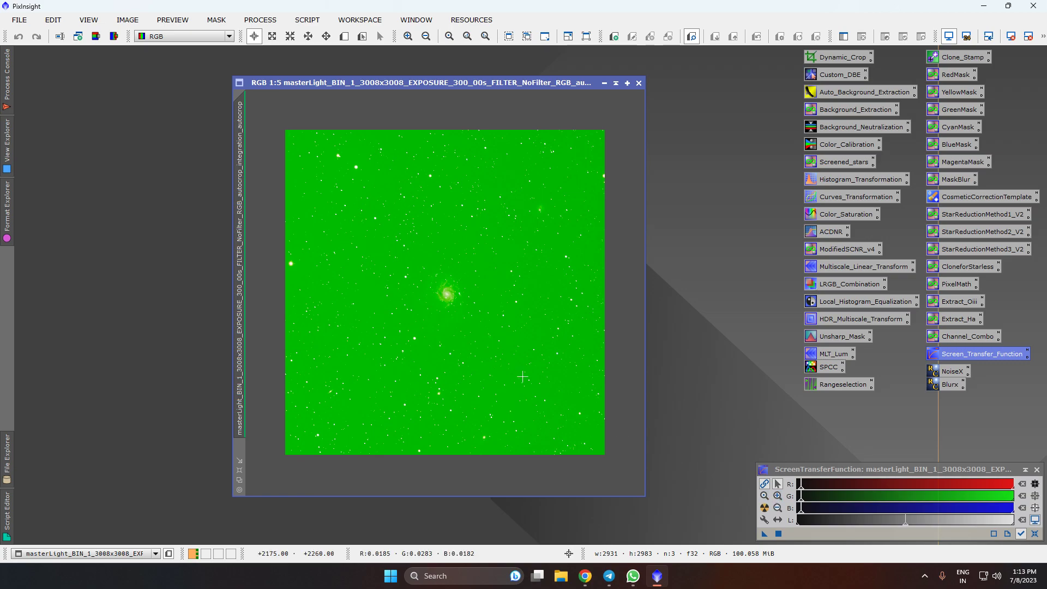
click(279, 21)
mouse_move(347, 14)
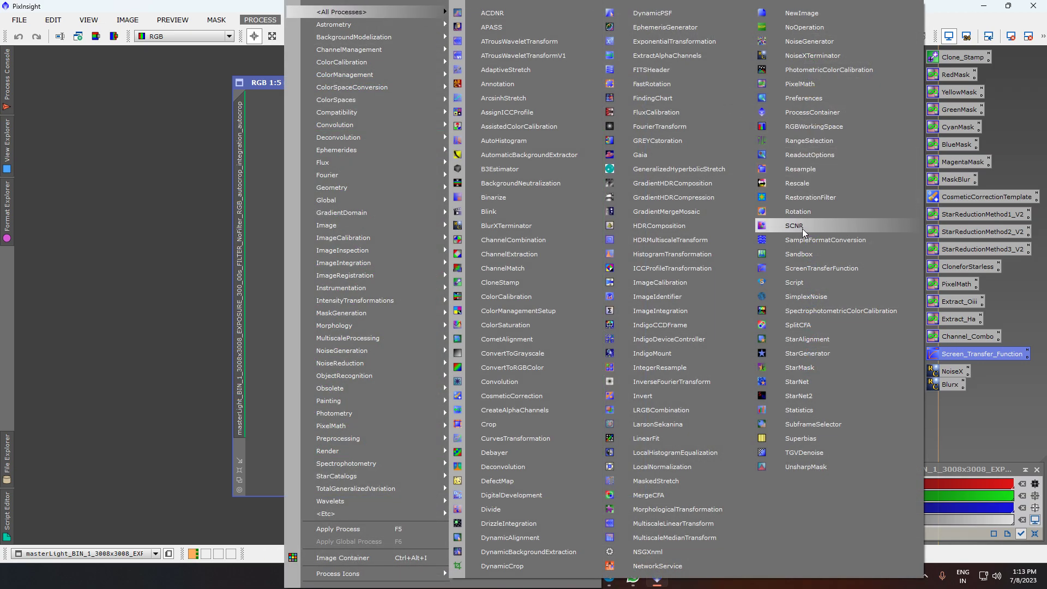
click(161, 290)
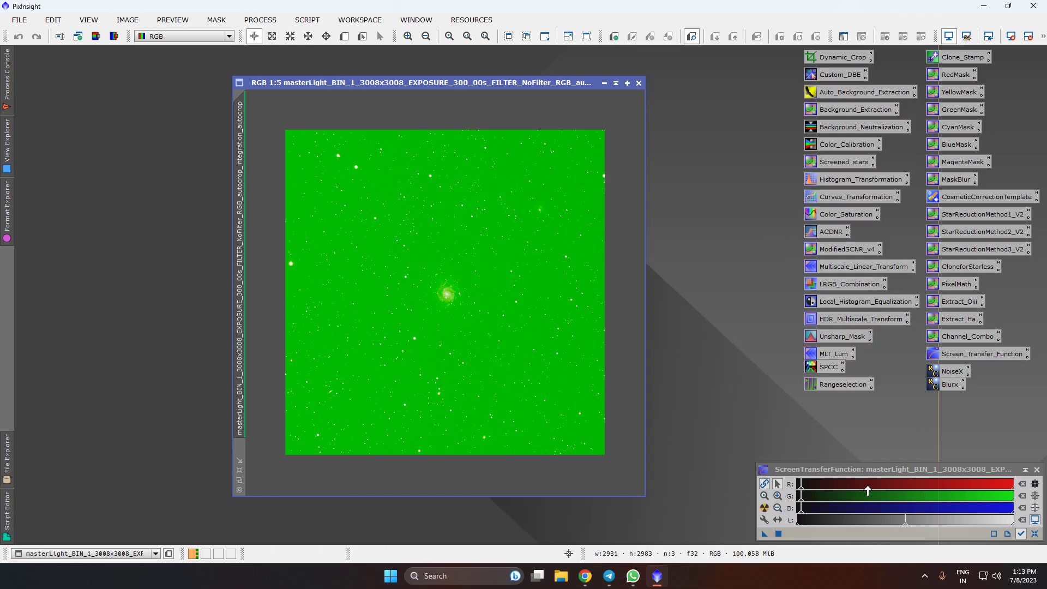
Unlink the RGB channels, auto-stretch the image again and inspect the galaxy up close
click(765, 484)
click(765, 508)
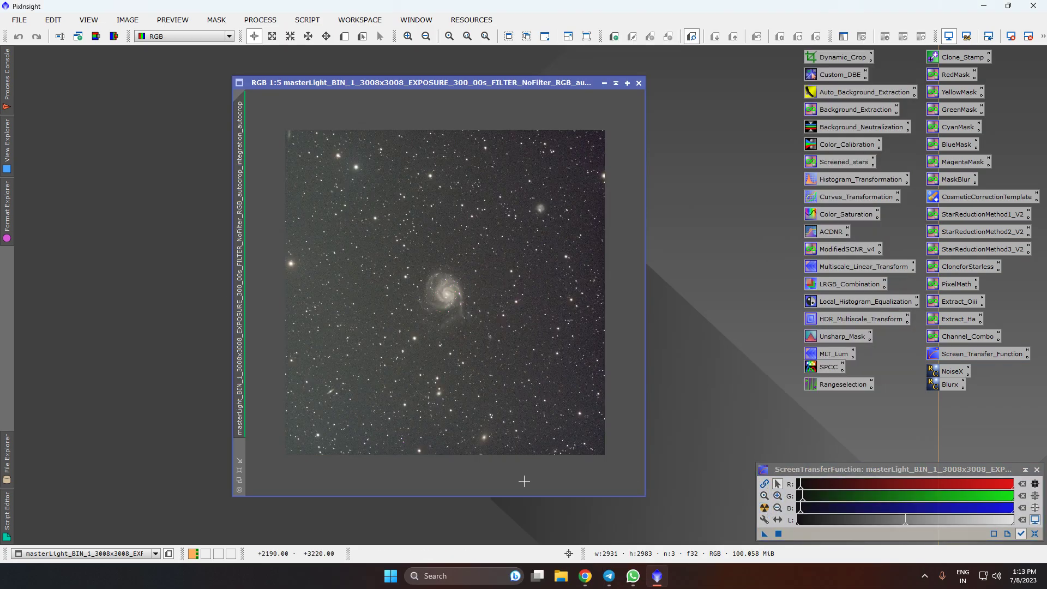
scroll(395, 260, up, 3)
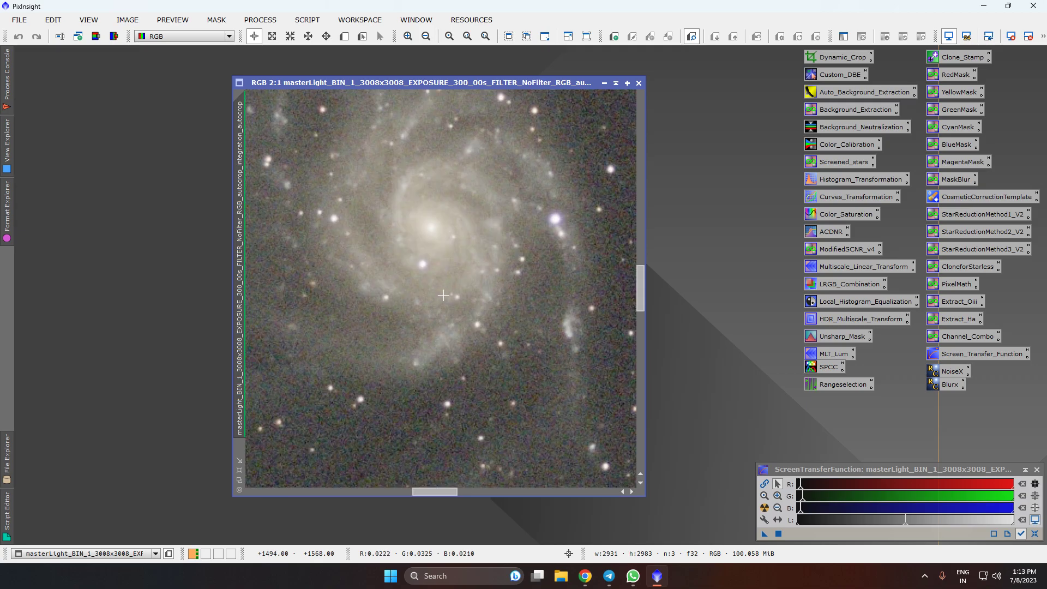
scroll(443, 300, down, 4)
scroll(453, 326, up, 2)
scroll(405, 347, down, 2)
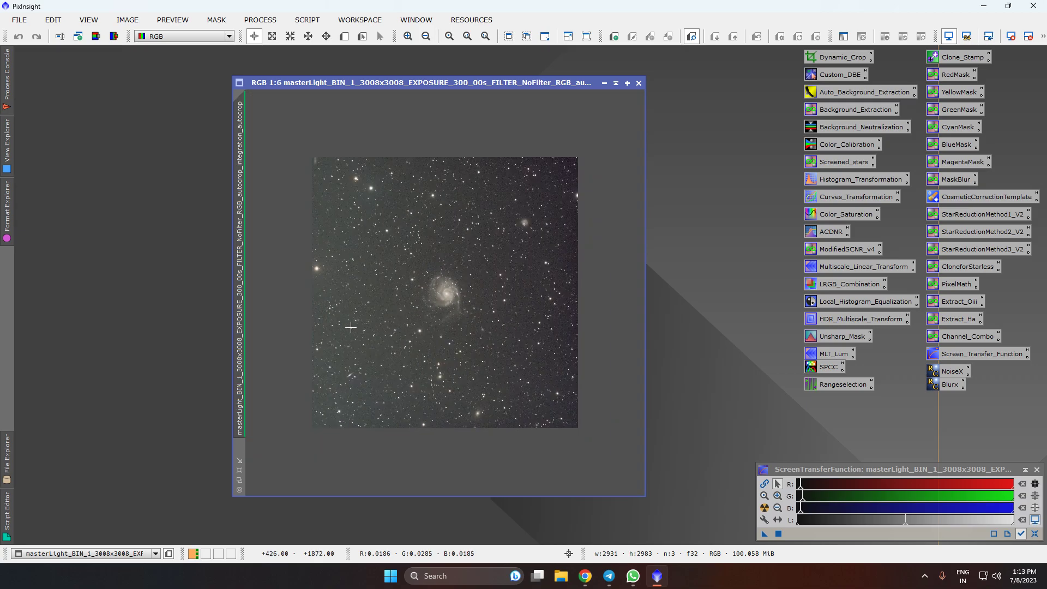
Run AutomaticBackgroundExtractor on the image with function degree 2, Subtraction correction and the background model discarded
double_click(852, 93)
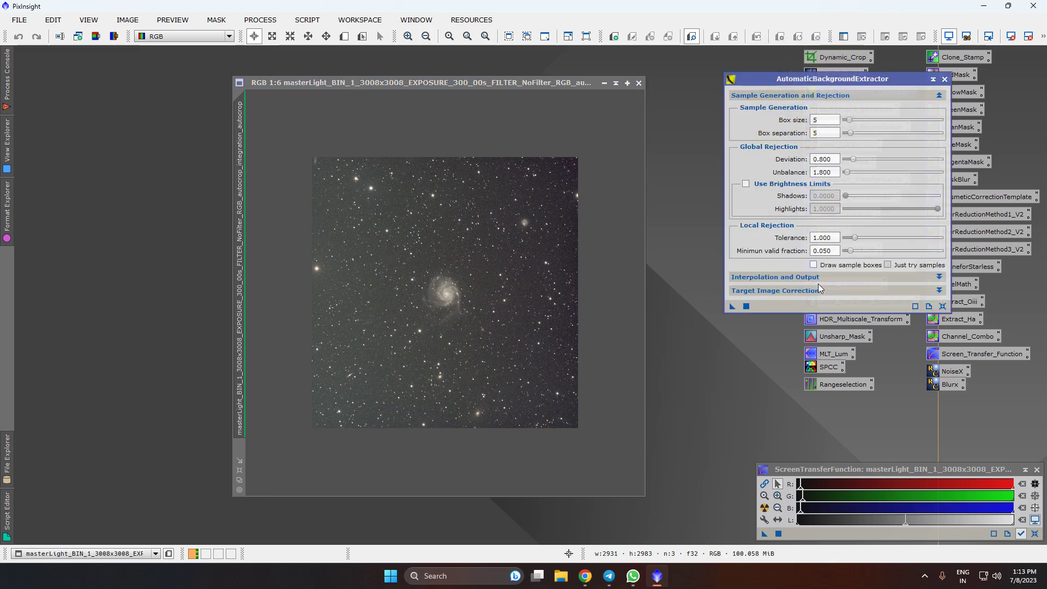
click(820, 286)
click(823, 277)
click(821, 291)
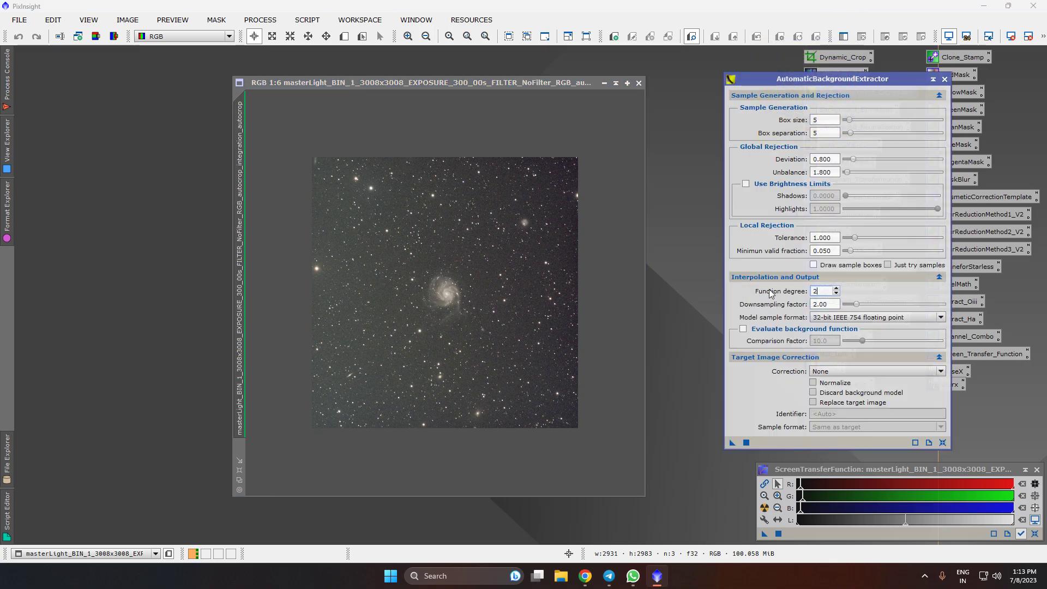
click(877, 371)
click(840, 381)
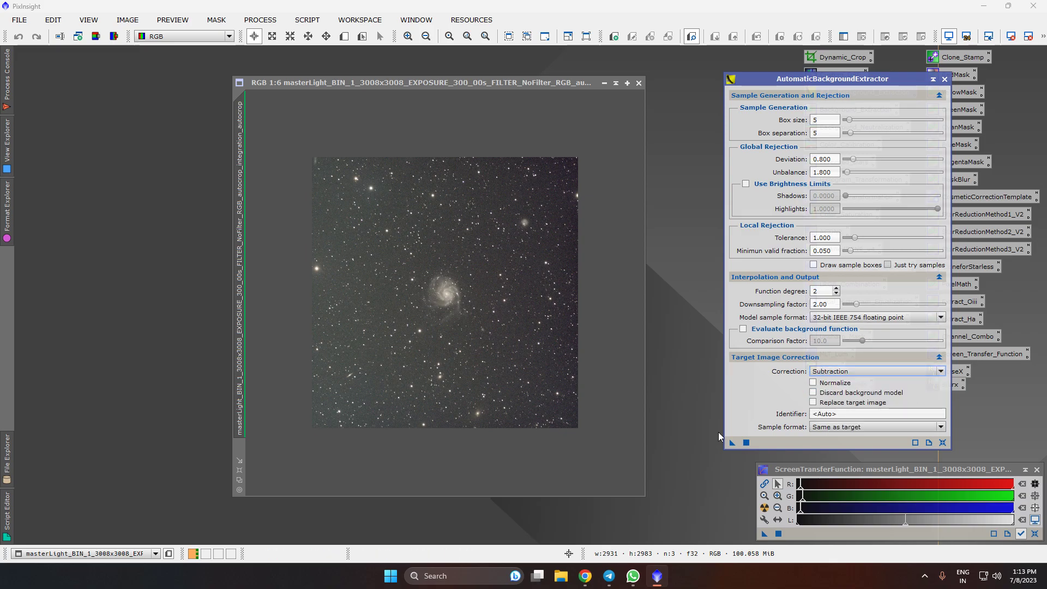
click(813, 392)
drag(733, 442, 448, 384)
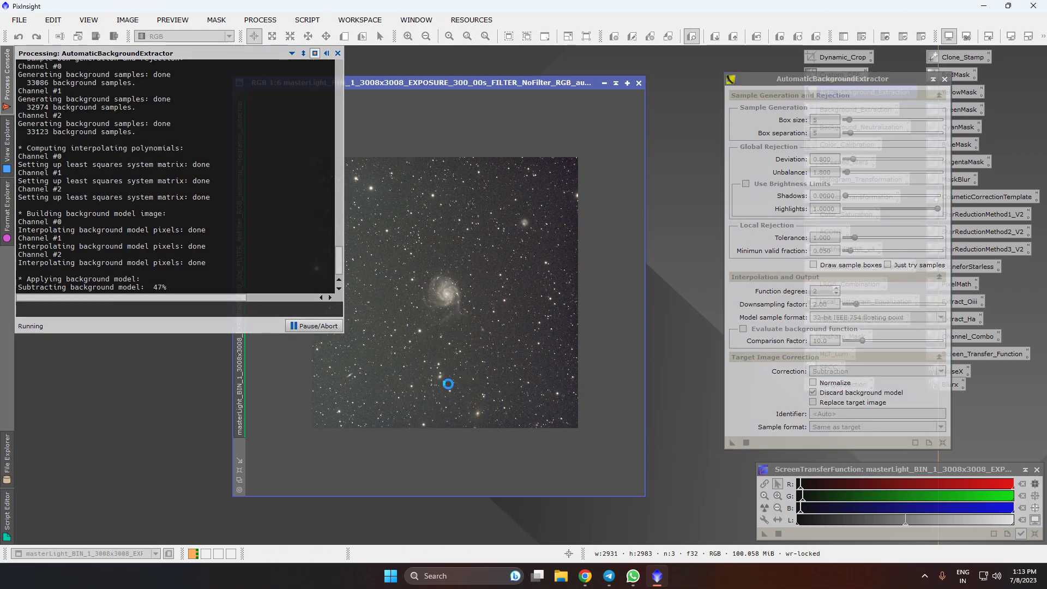
Minimise the original image to the workspace's upper corner and move the background-corrected image to the middle
click(603, 83)
drag(489, 292, 74, 62)
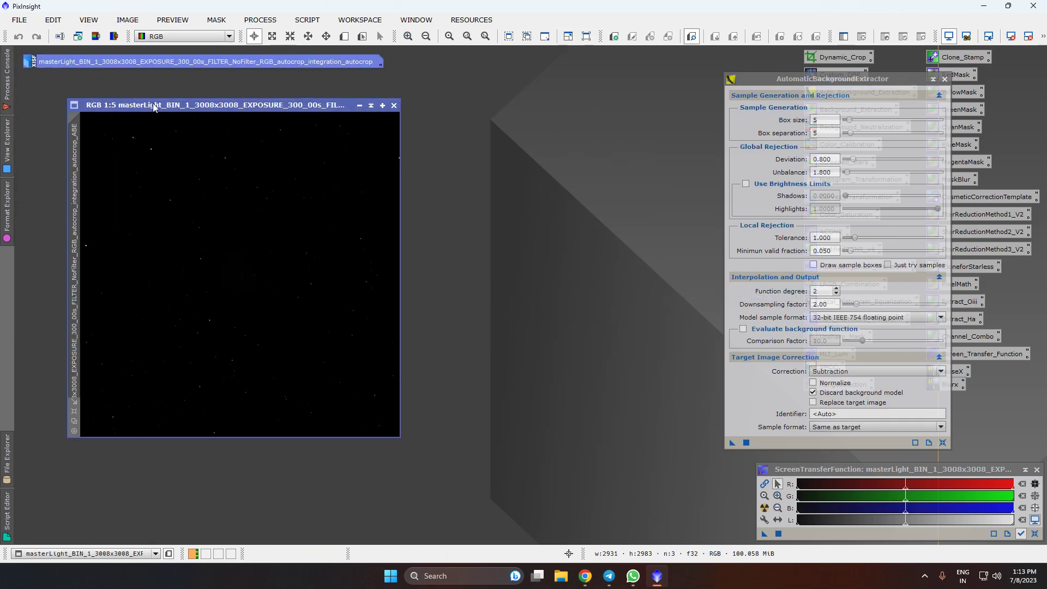
drag(152, 106, 391, 143)
scroll(434, 316, down, 1)
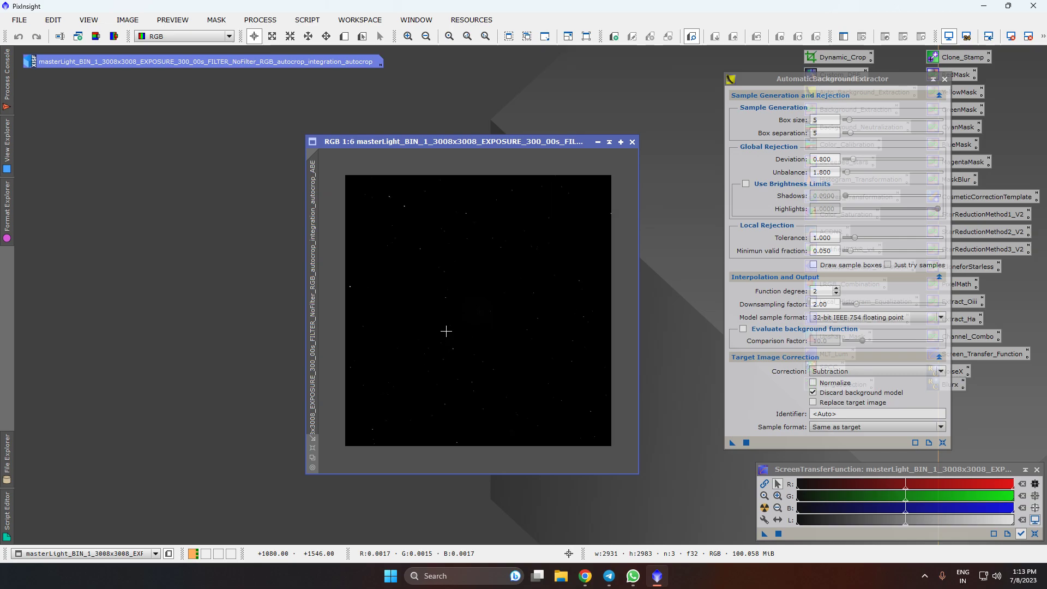
Review the function degree and correction type settings of AutomaticBackgroundExtractor
click(829, 291)
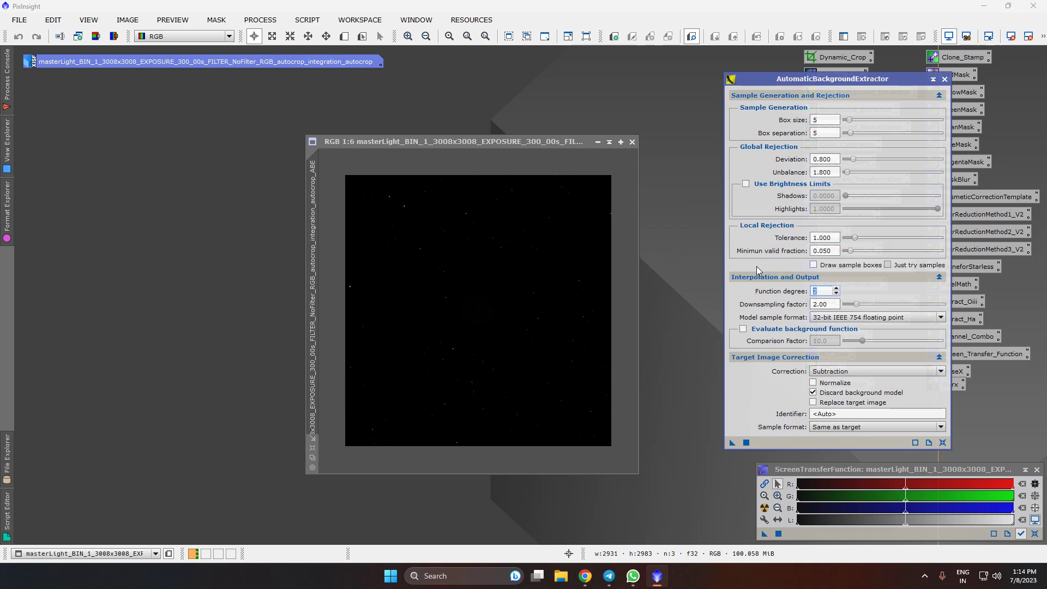
click(824, 293)
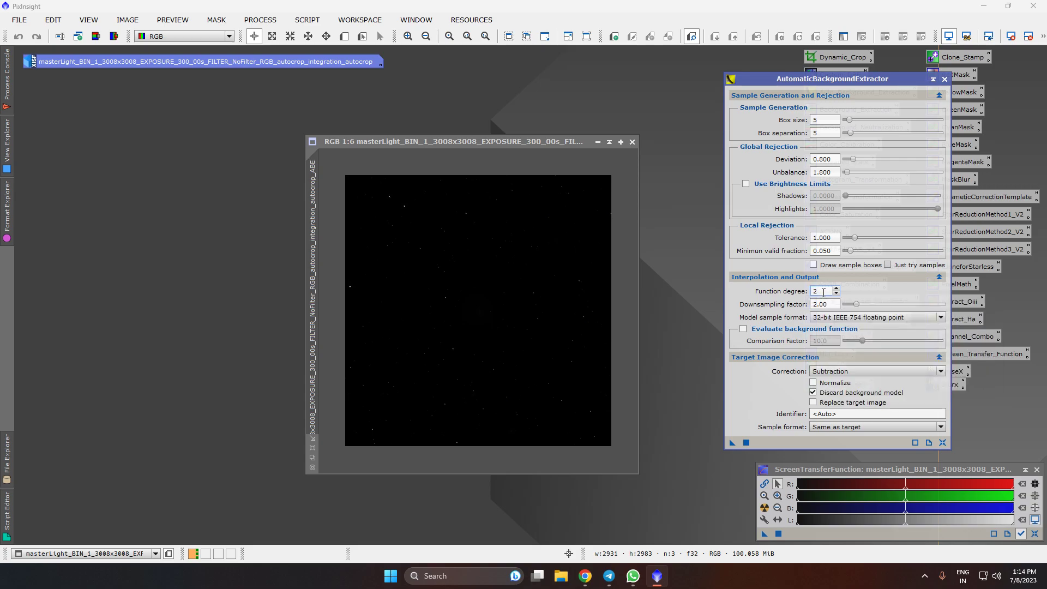
click(846, 372)
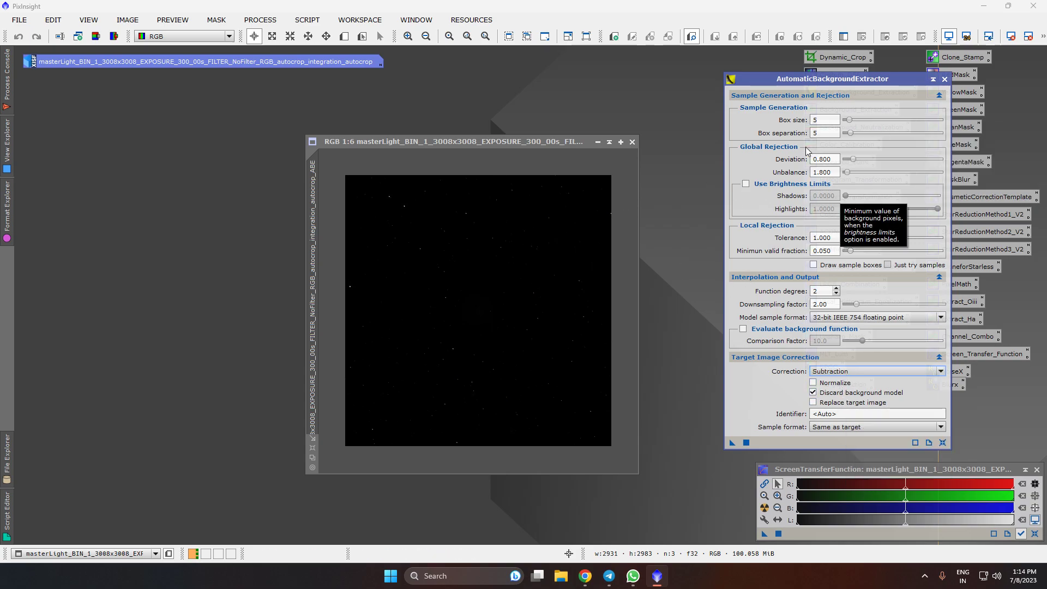
Close AutomaticBackgroundExtractor, temporarily auto-stretch the background-corrected image to check the result, and reset its screen stretch
click(944, 79)
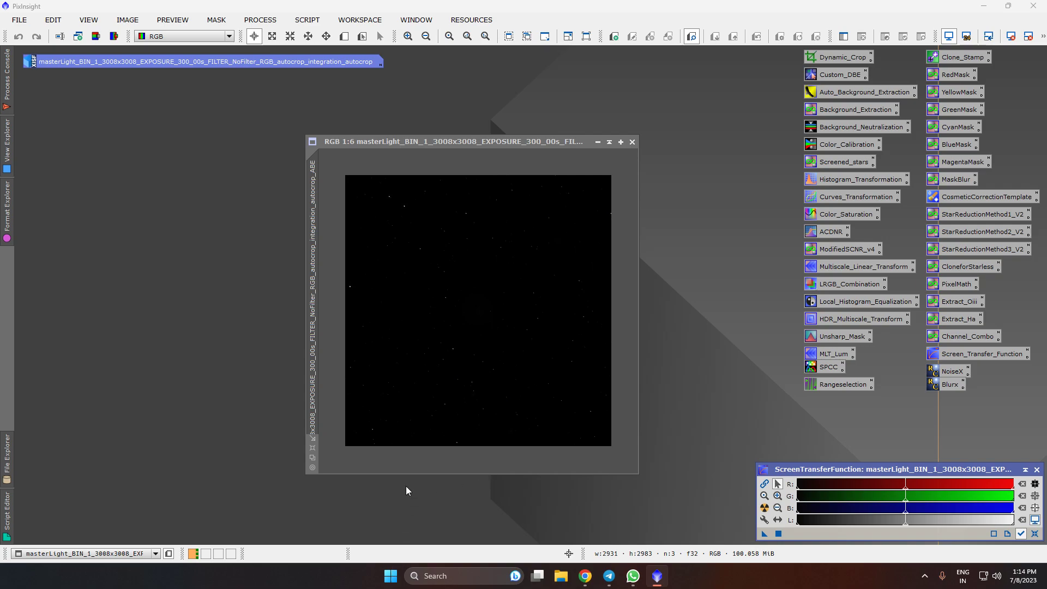
click(451, 405)
scroll(450, 402, up, 2)
scroll(450, 402, down, 3)
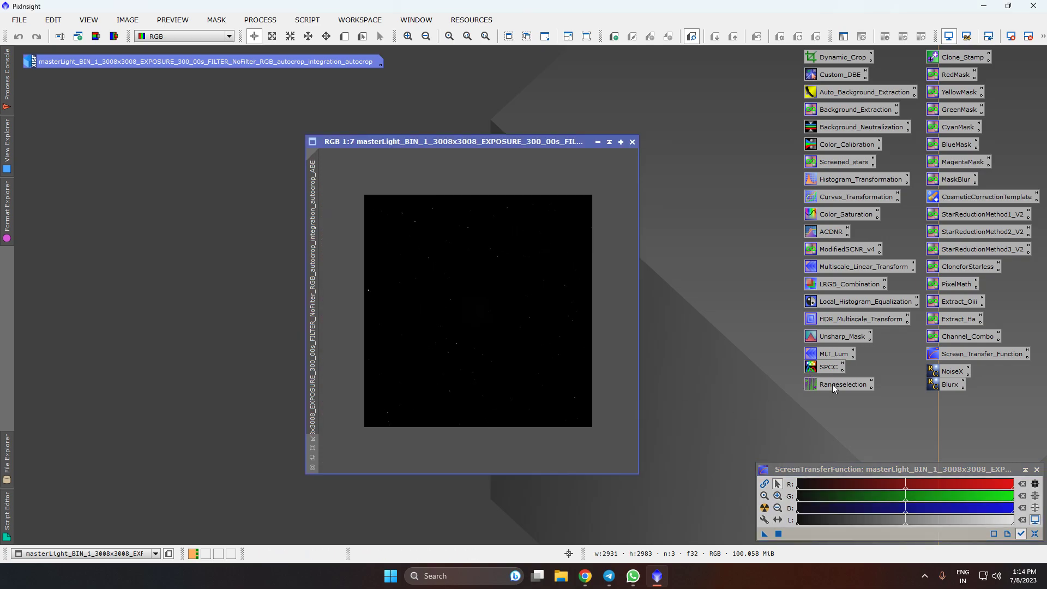
click(764, 508)
scroll(484, 309, up, 1)
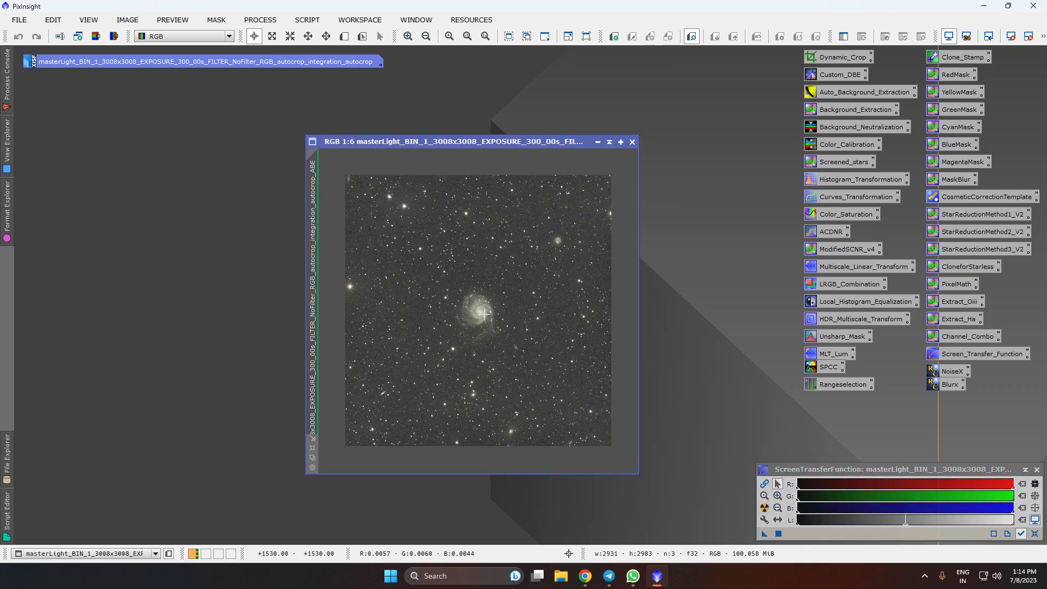
click(1011, 36)
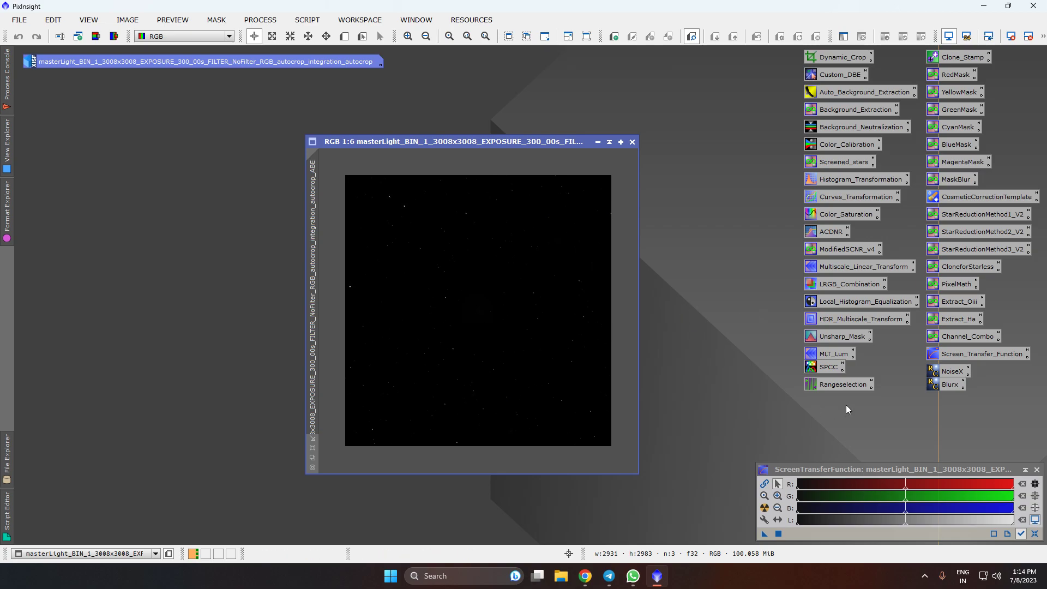
Run SPCC on the corrected image with Average Spiral Galaxy as white reference and the Sony Color Sensor R, G and B UVIRcut filters
double_click(830, 367)
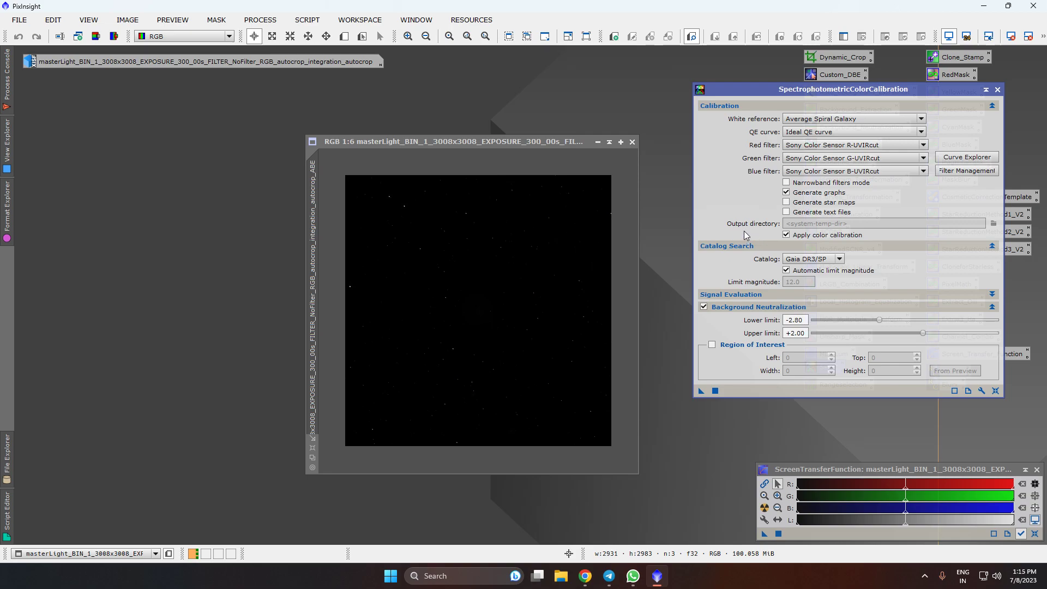
click(803, 149)
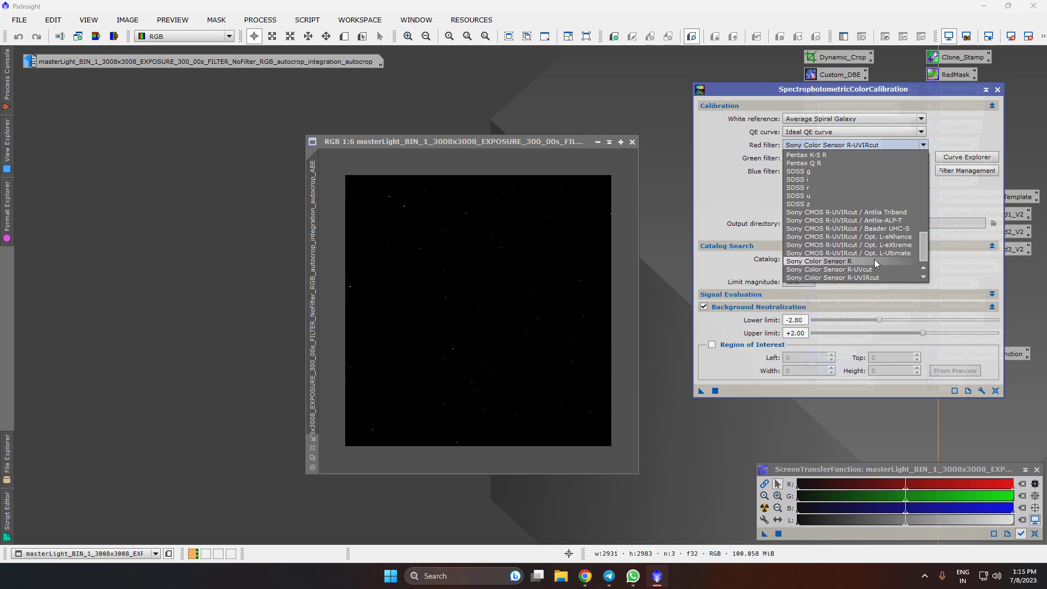
click(718, 209)
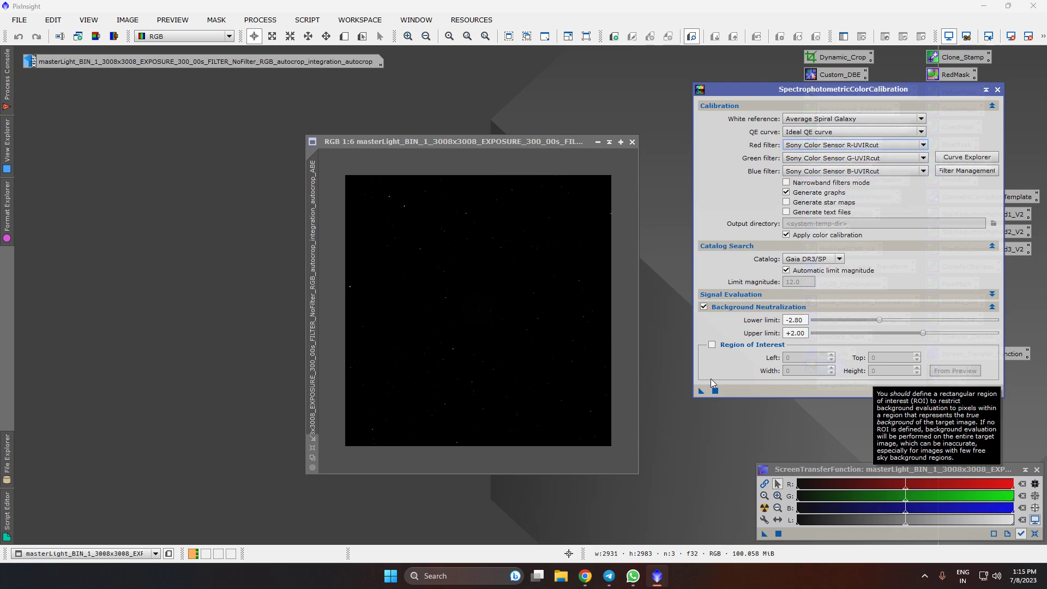
drag(701, 390, 491, 324)
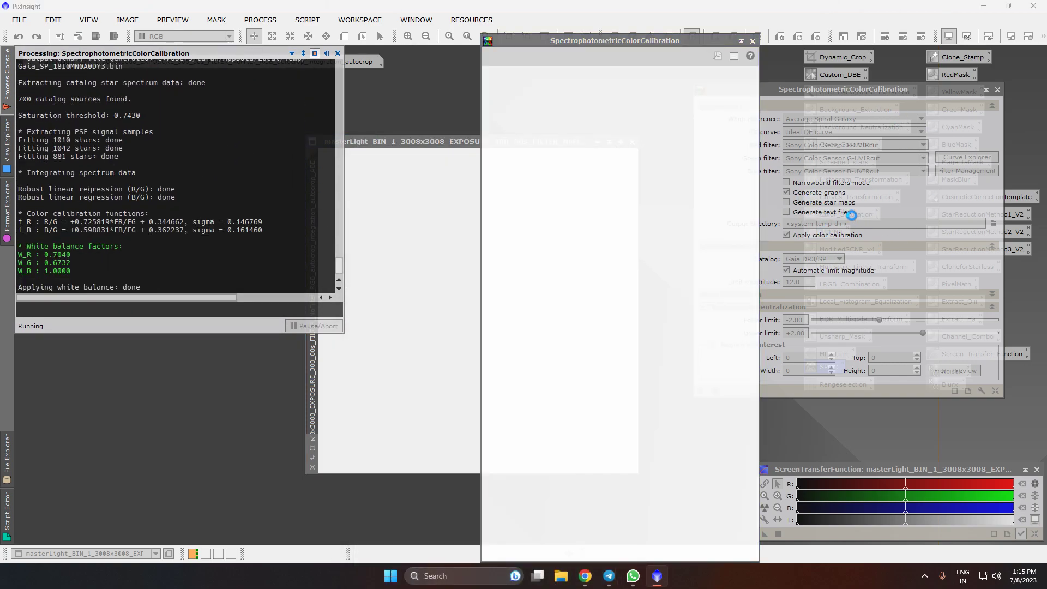
click(753, 41)
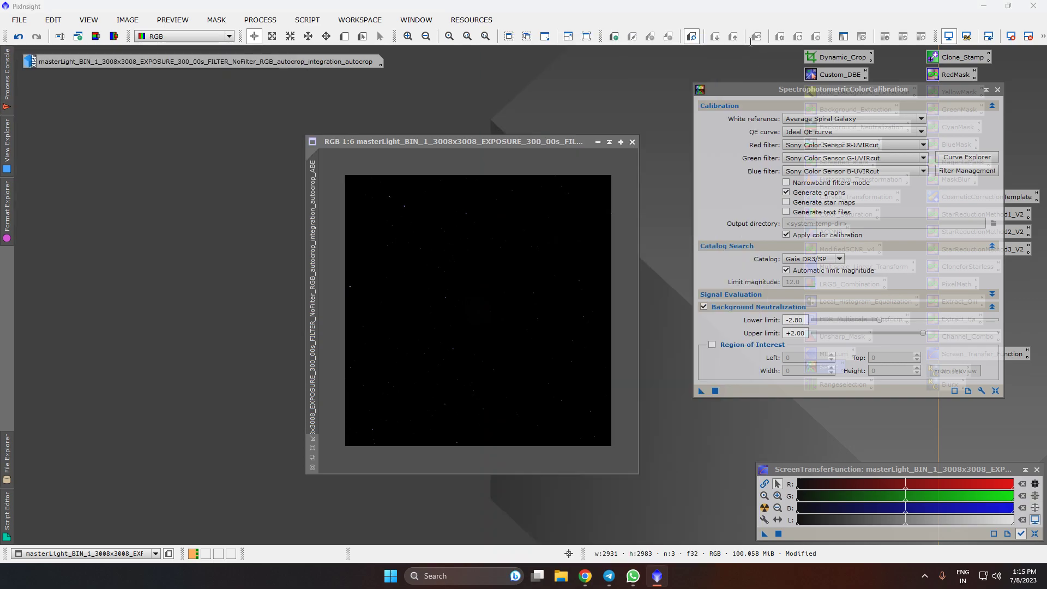
click(823, 119)
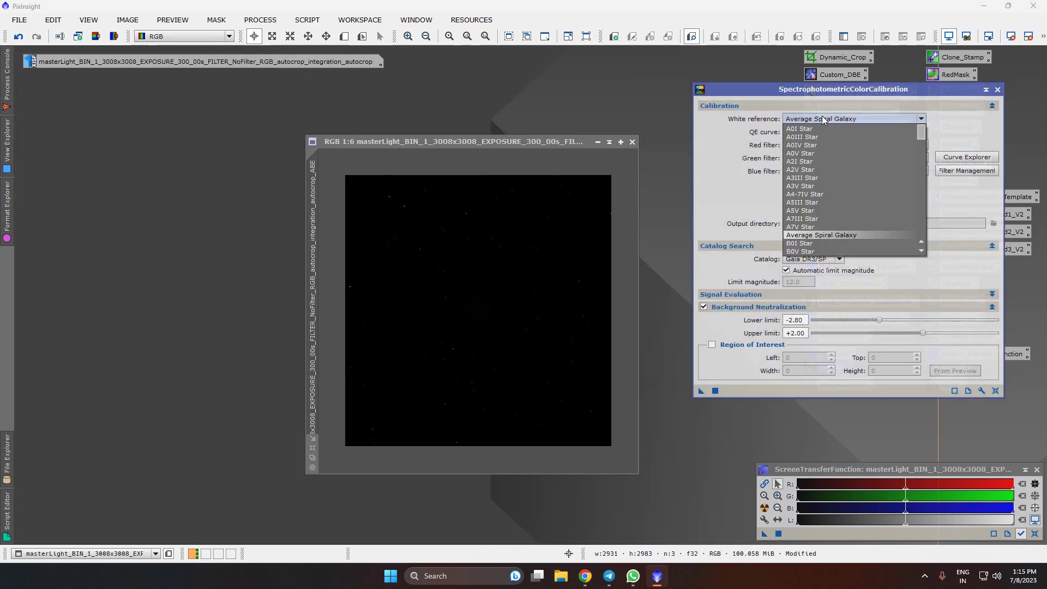
click(822, 119)
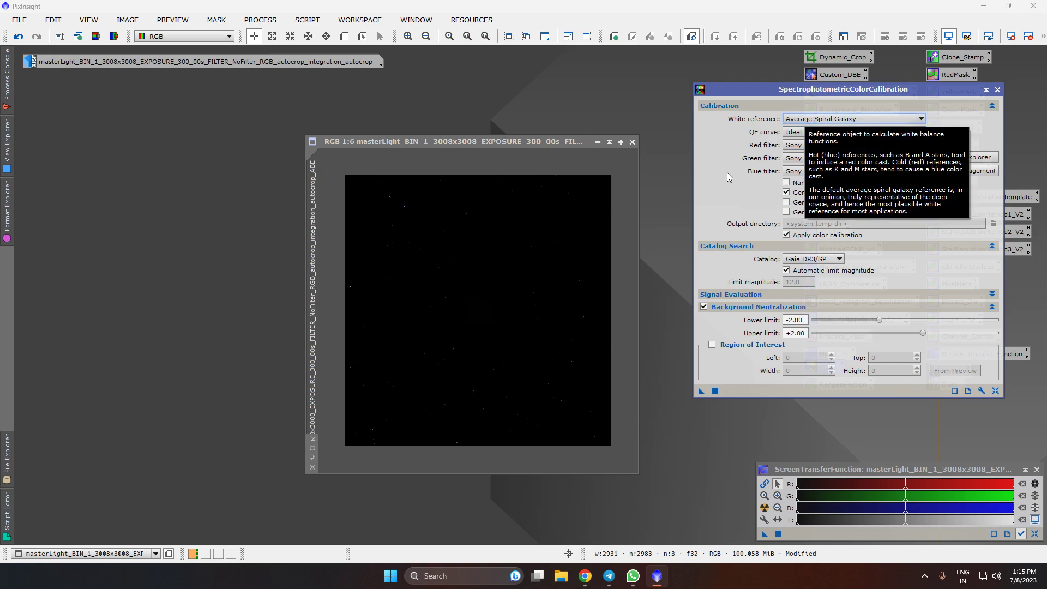
click(998, 89)
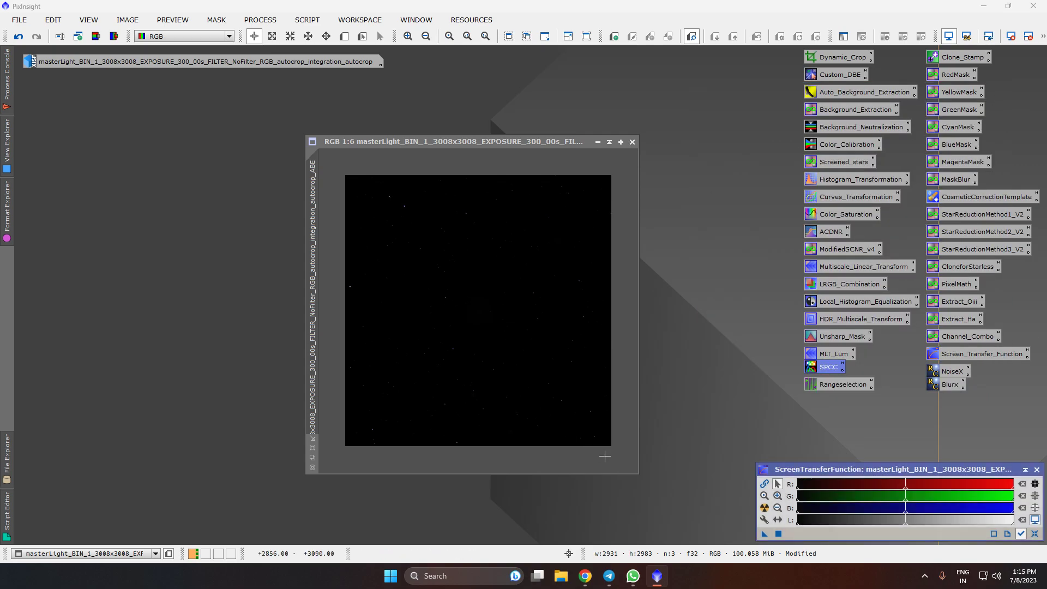
Auto-stretch the colour-calibrated image on screen and inspect the galaxy up close and in full view
click(764, 508)
scroll(478, 327, up, 4)
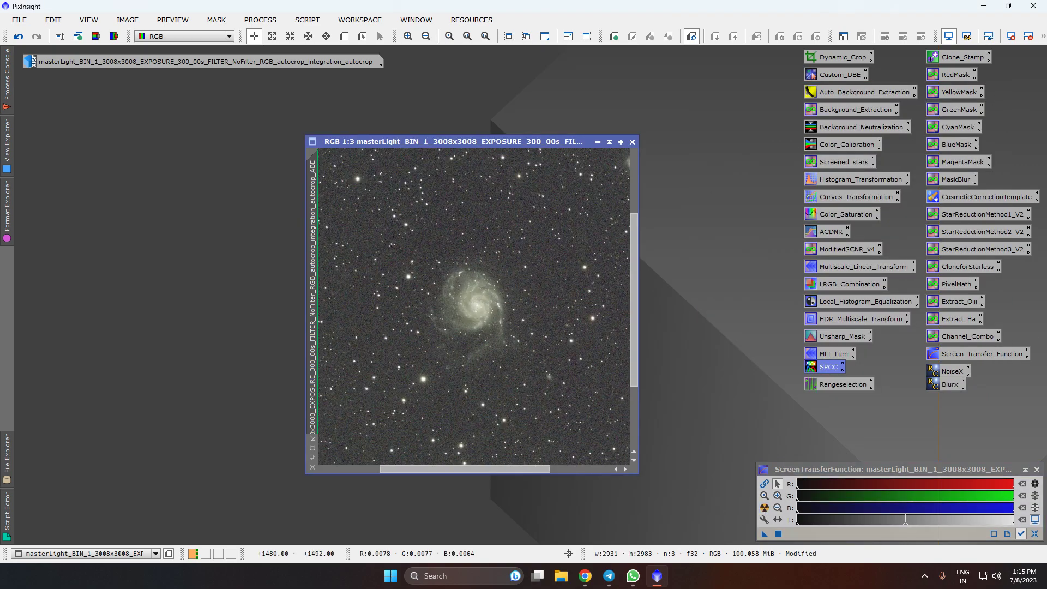
scroll(478, 325, down, 3)
scroll(479, 322, down, 1)
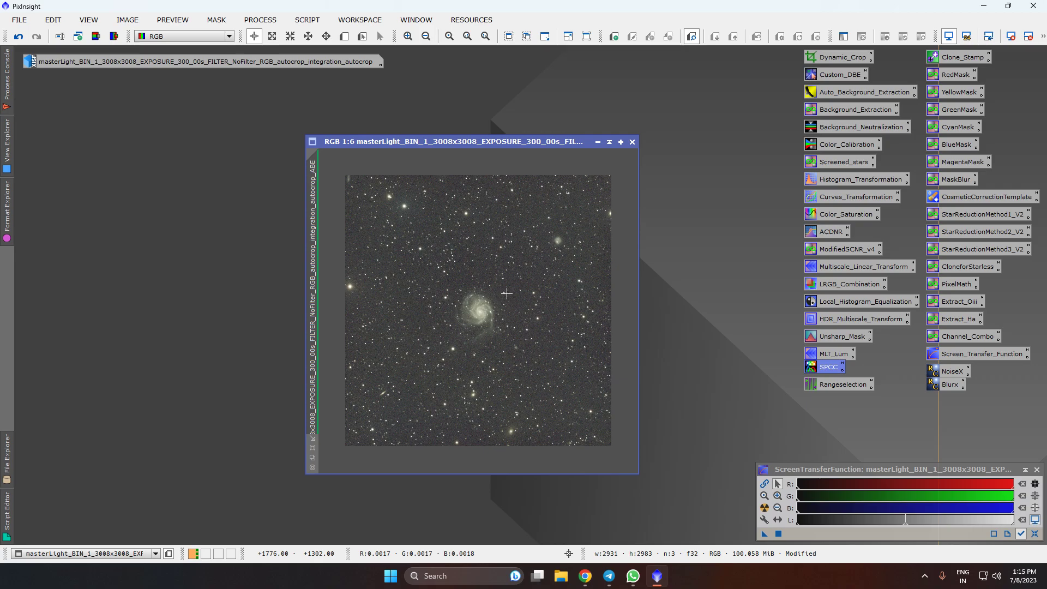
scroll(499, 246, up, 1)
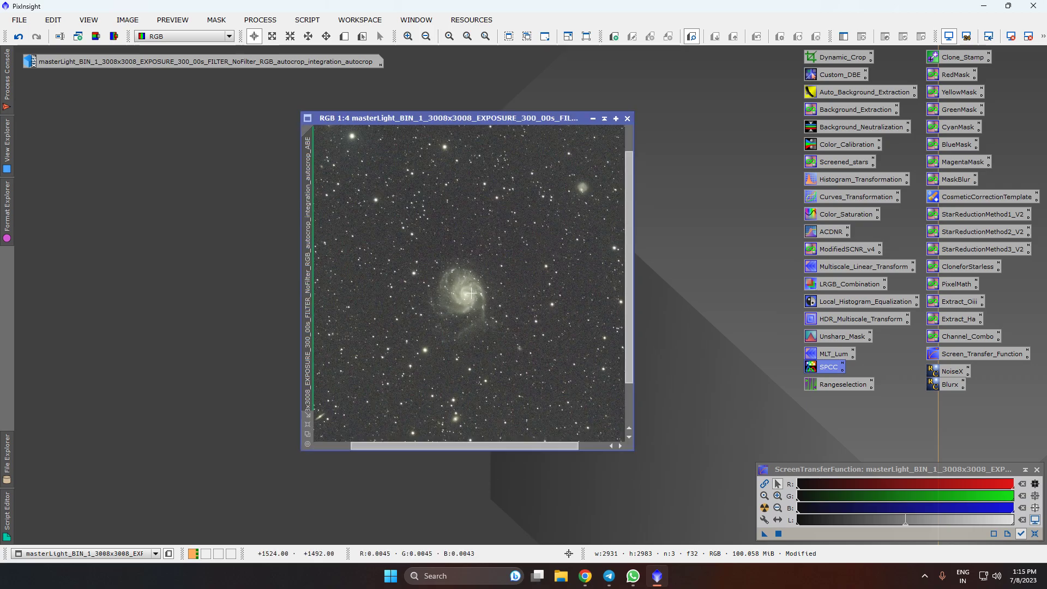
scroll(499, 246, down, 1)
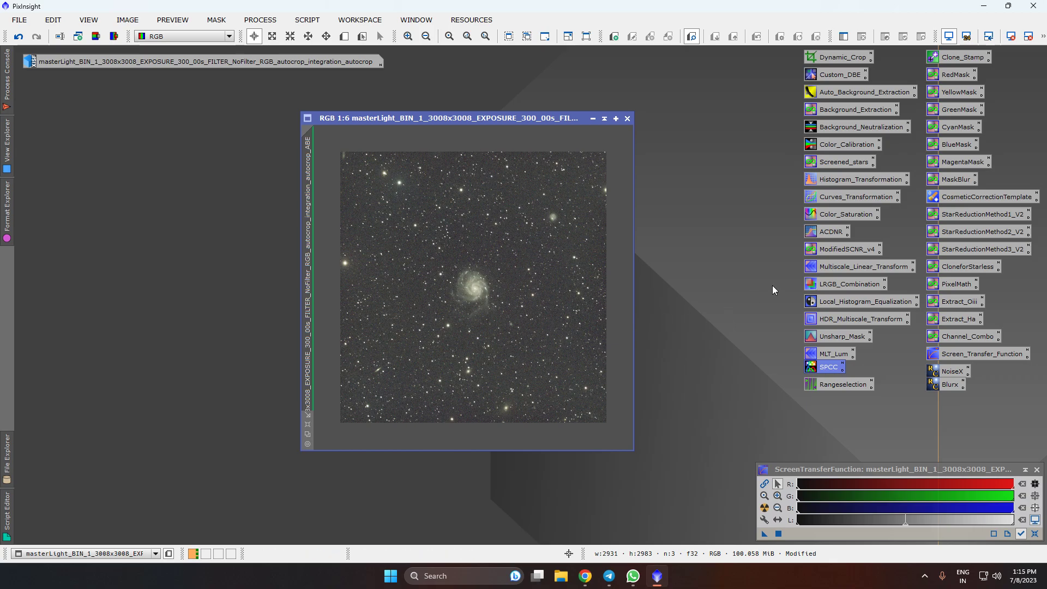
Open HistogramTransformation with the background-corrected image as its view and reset the image's screen stretch
double_click(826, 179)
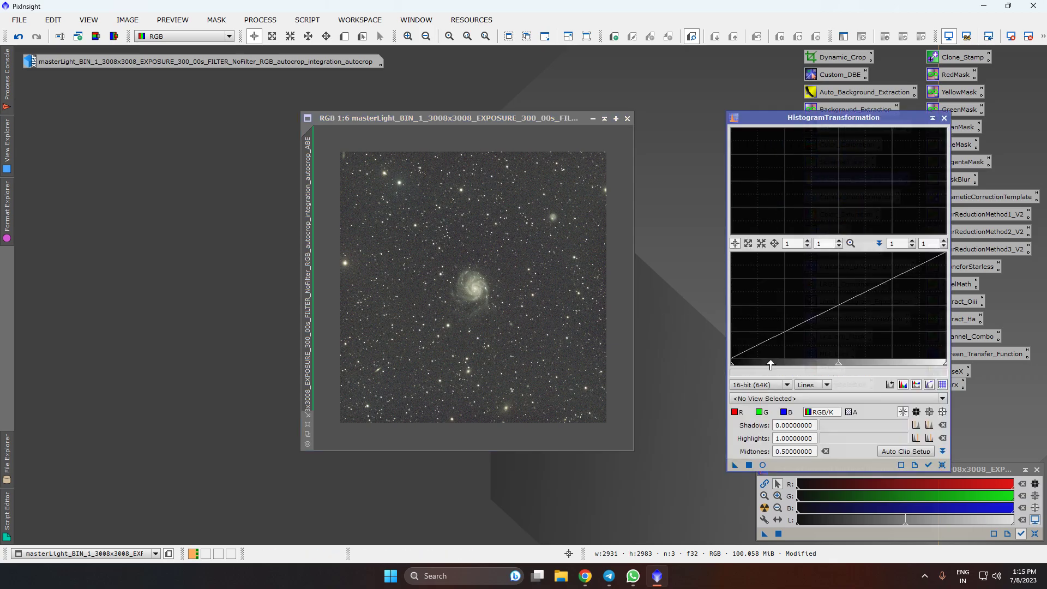
click(784, 399)
click(666, 334)
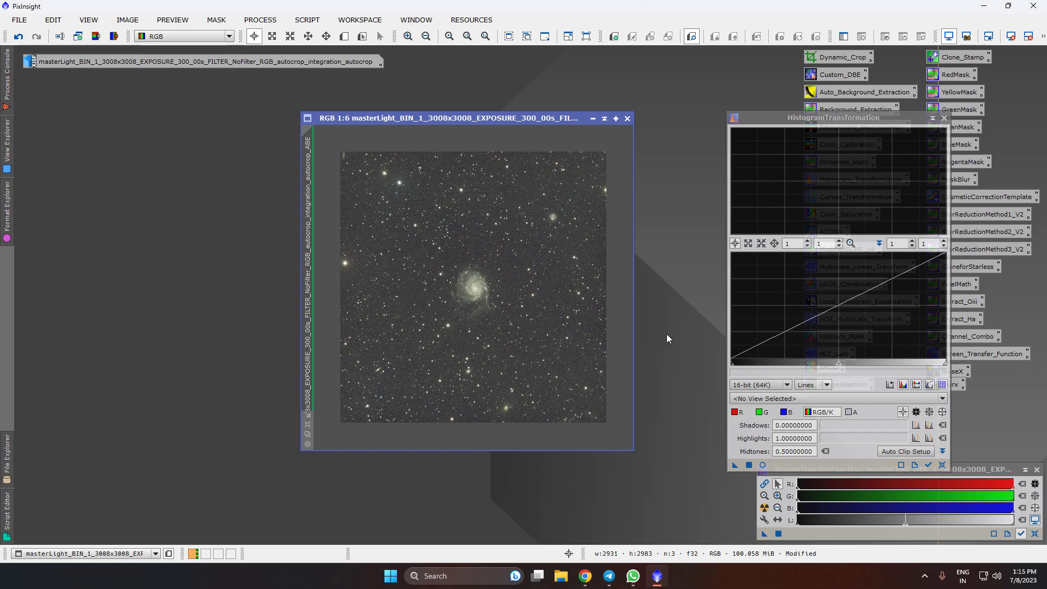
click(781, 399)
click(781, 428)
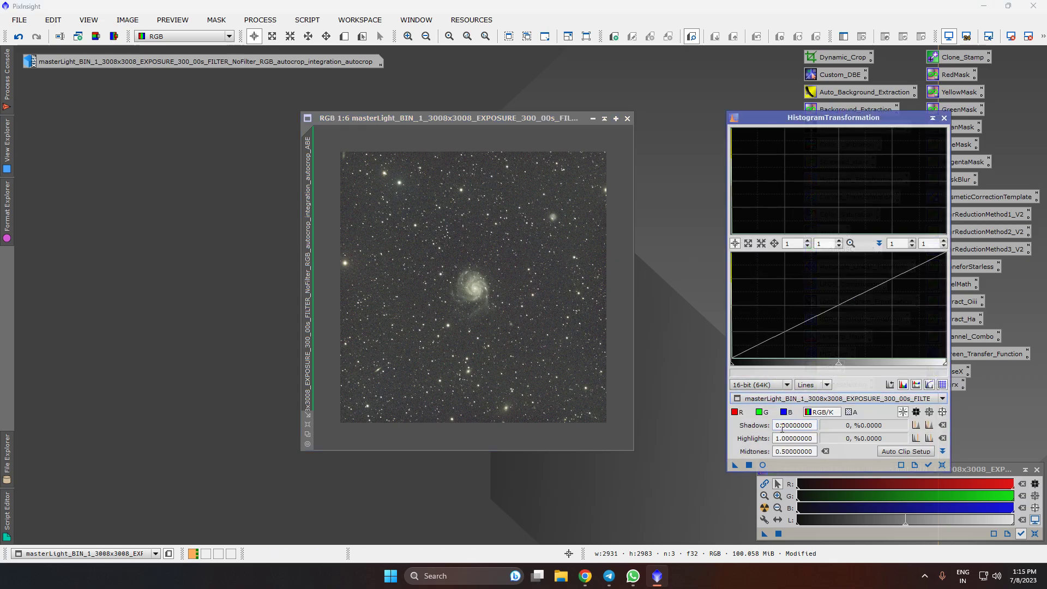
click(1011, 36)
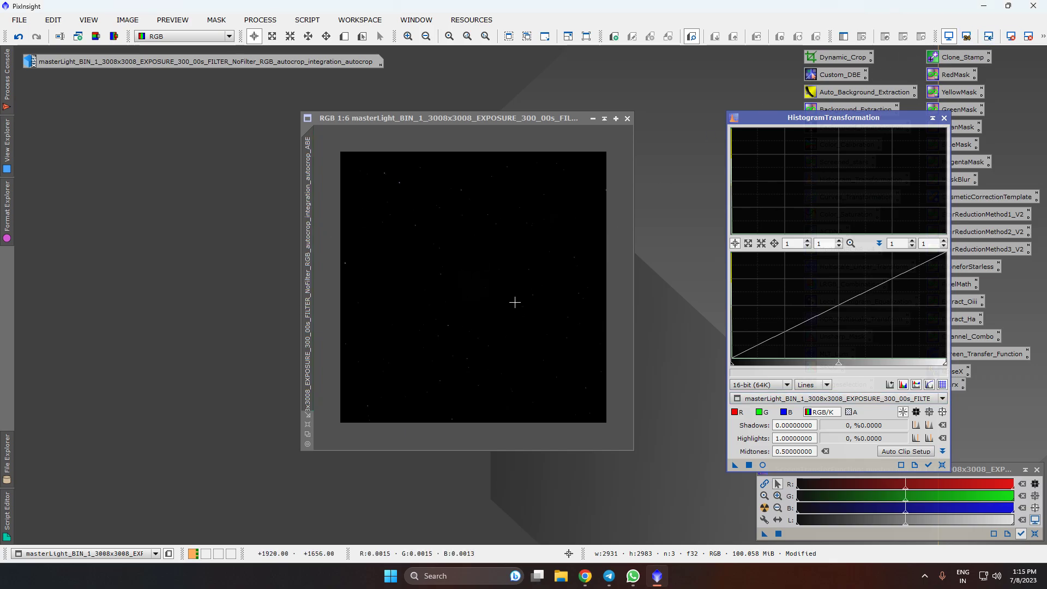
Open a real-time preview of the histogram transformation and arrange it beside the HistogramTransformation window
drag(826, 118, 779, 78)
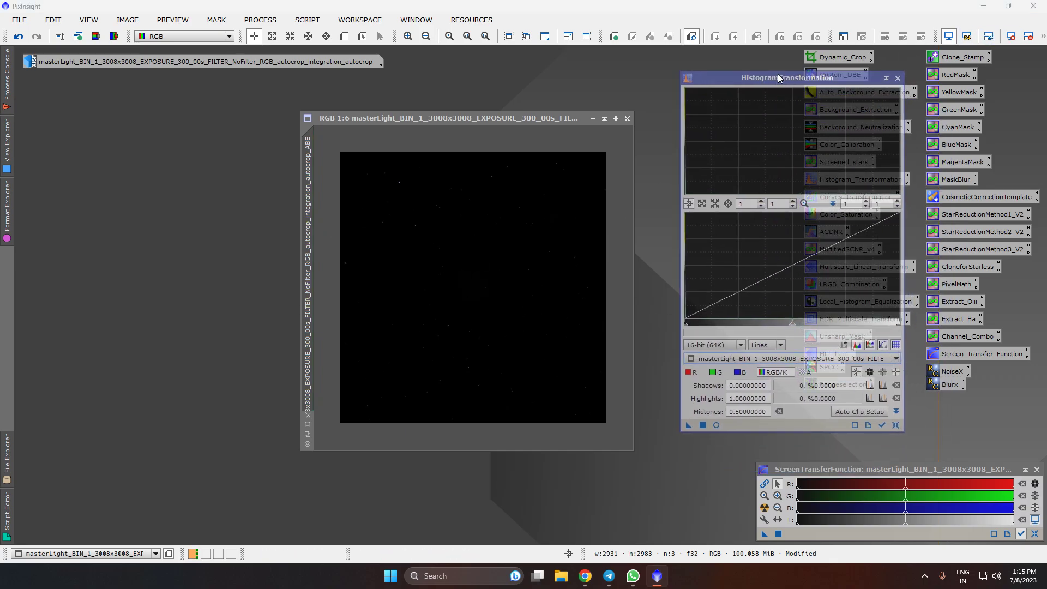
click(715, 428)
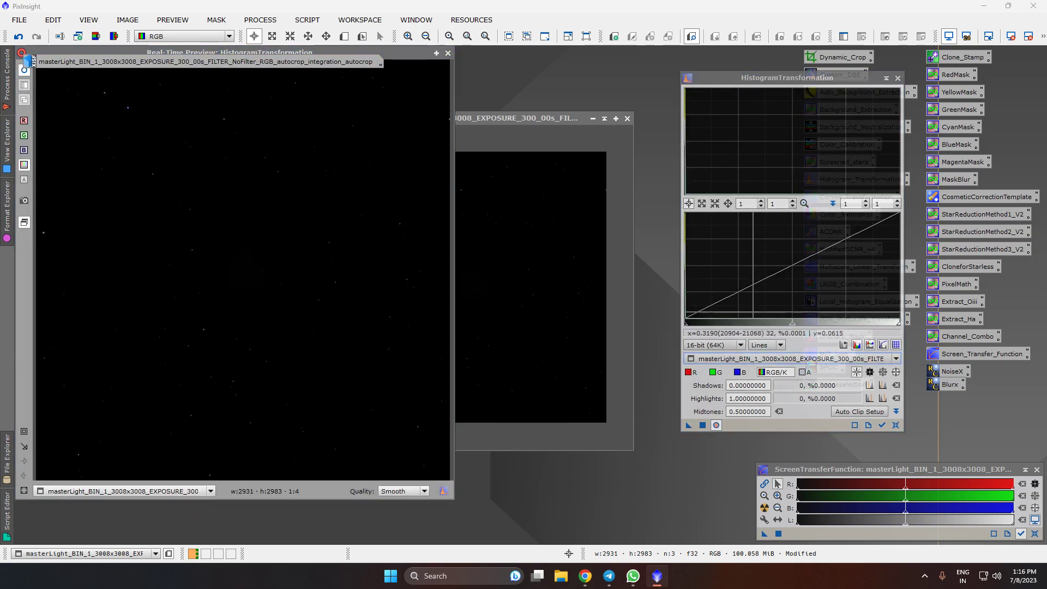
drag(412, 53, 565, 97)
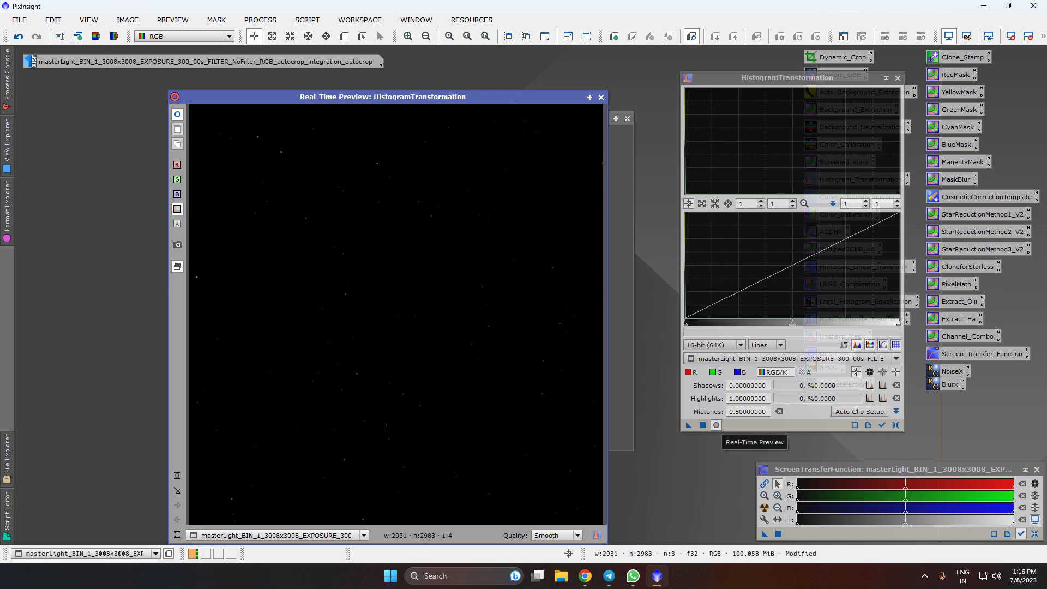
drag(524, 98, 587, 81)
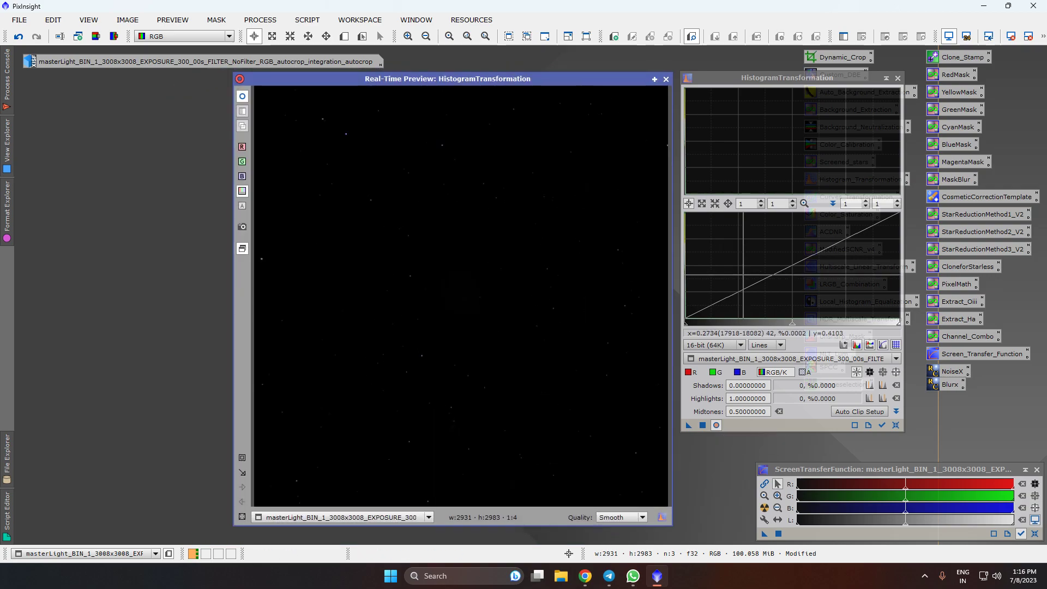
Apply a first histogram stretch to the image with midtones at about 0.020 and reset the transformation settings
drag(793, 323, 692, 323)
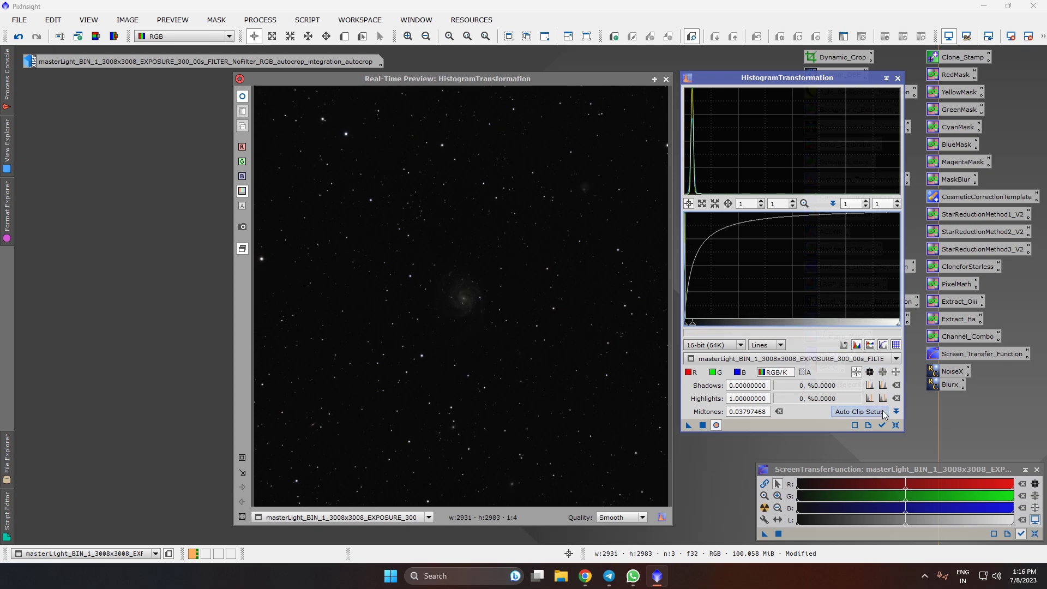
click(896, 425)
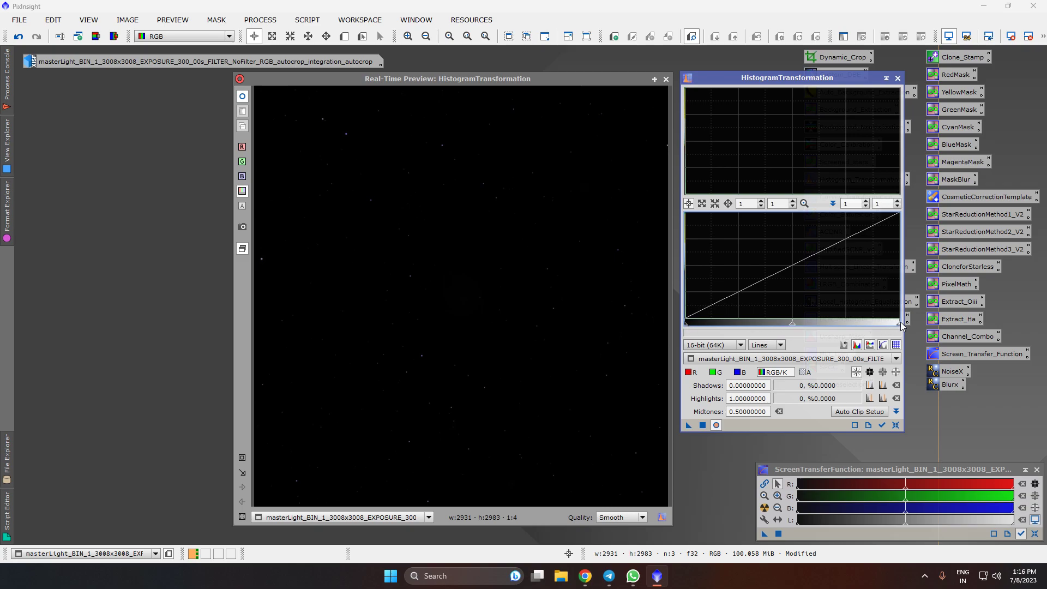
drag(793, 326, 689, 328)
click(703, 425)
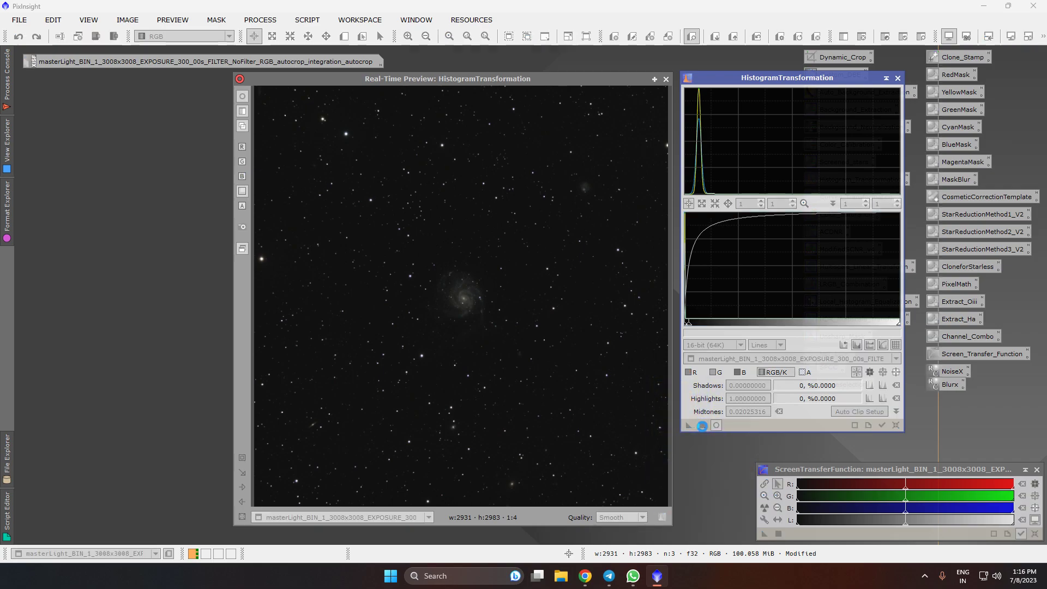
click(896, 425)
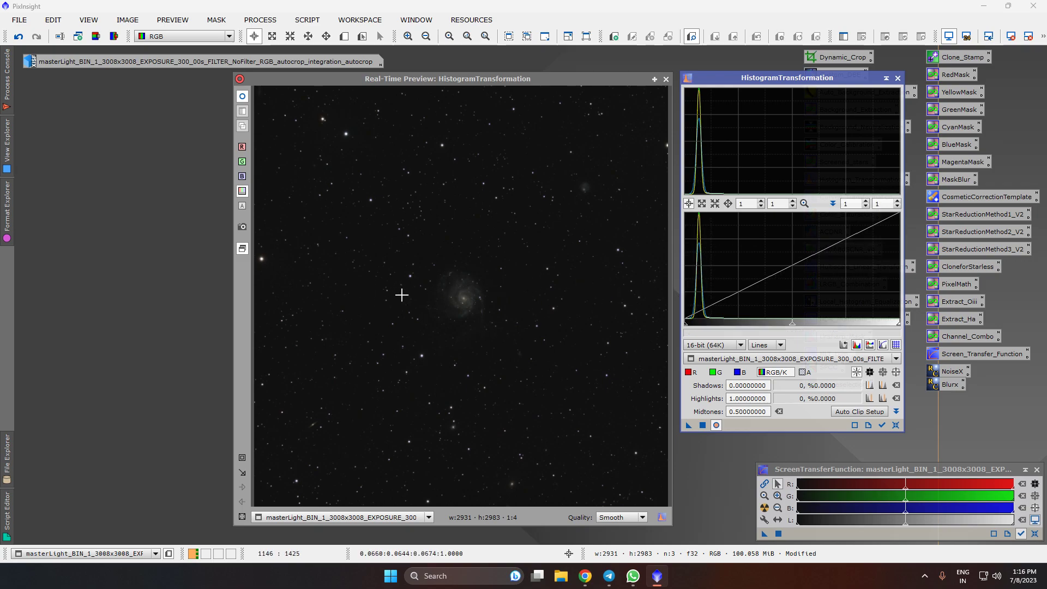
Apply a second histogram stretch with shadows at about 0.020 and midtones at about 0.168, and reset the settings
click(689, 326)
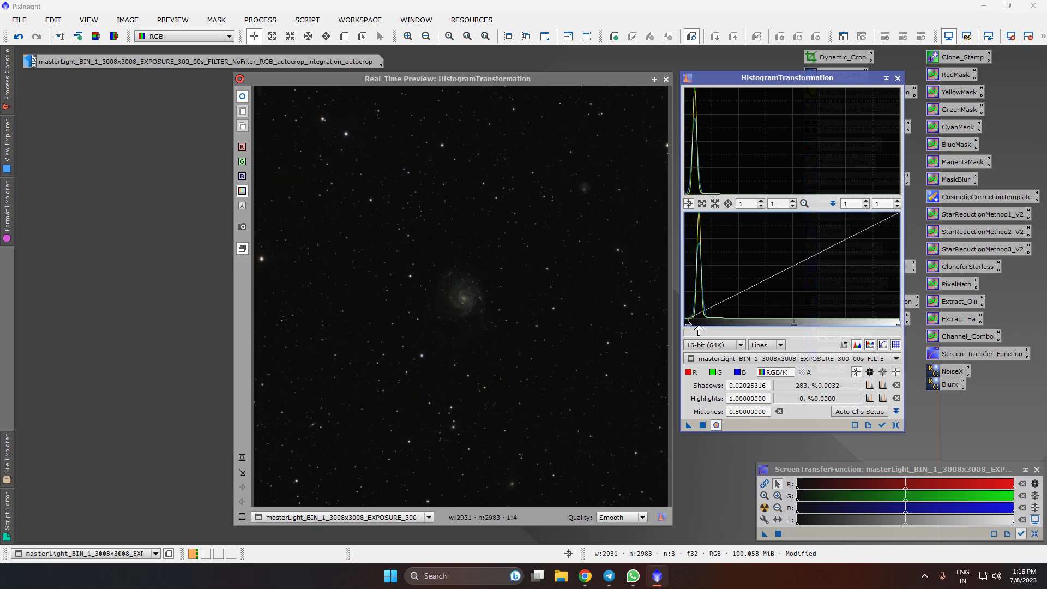
drag(795, 326, 723, 326)
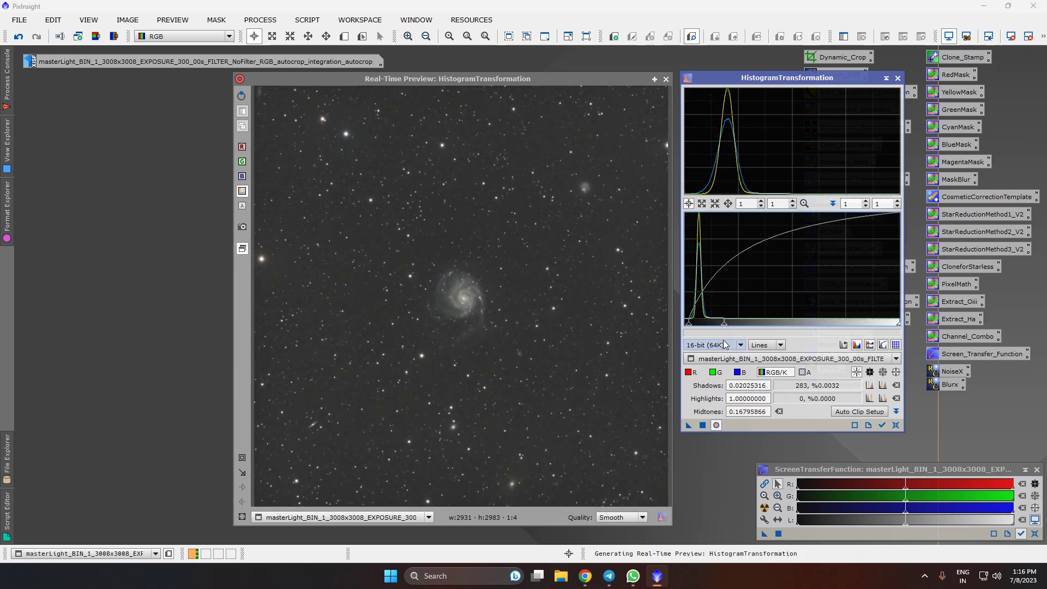
click(703, 425)
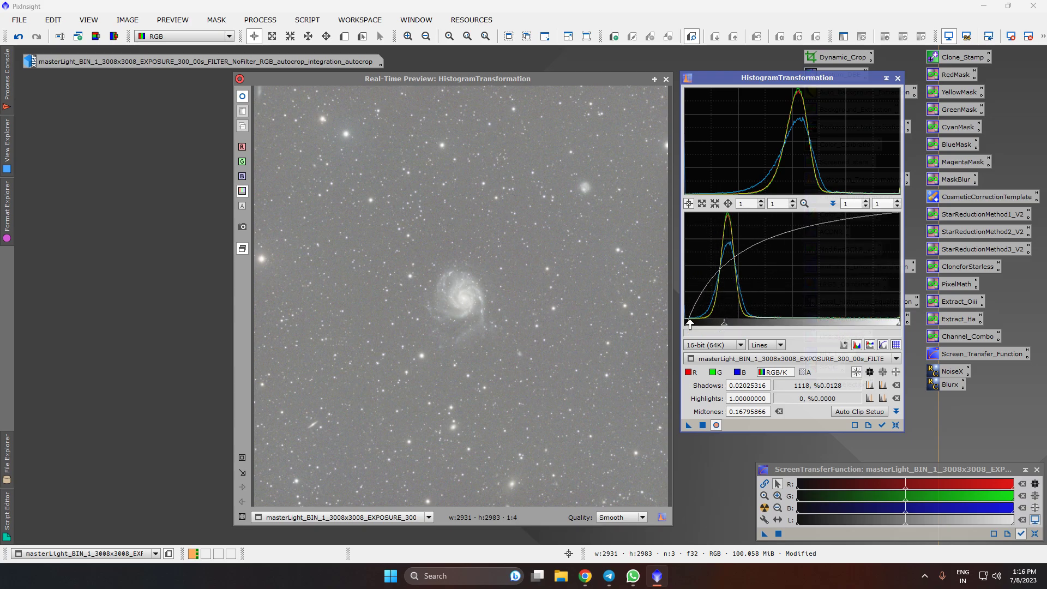
click(895, 425)
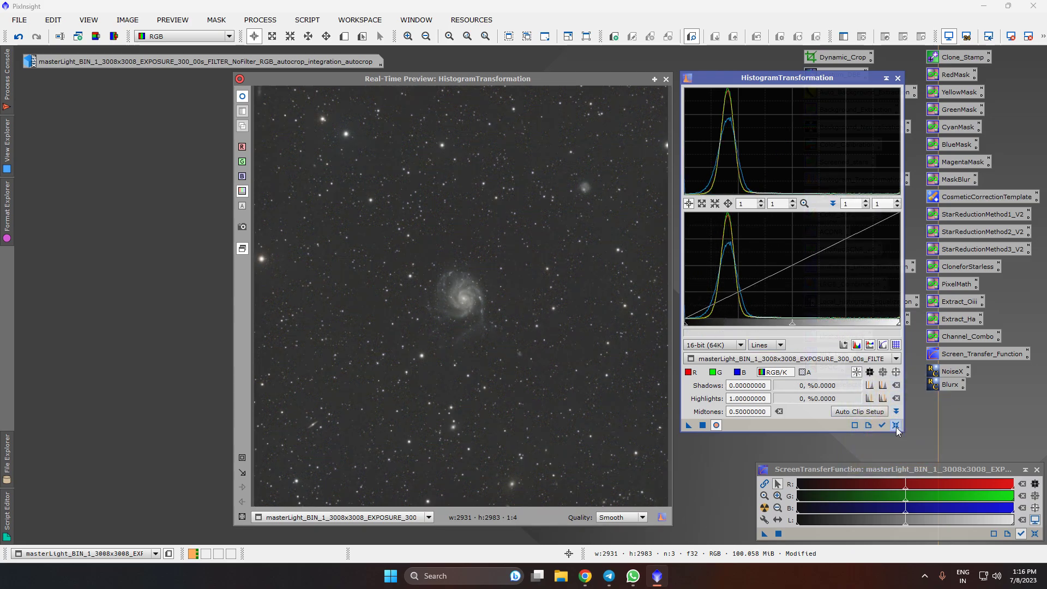
Apply a histogram stretch with shadows about 0.048 and midtones about 0.396, and a separate one with only shadows raised to about 0.081
drag(685, 325, 695, 326)
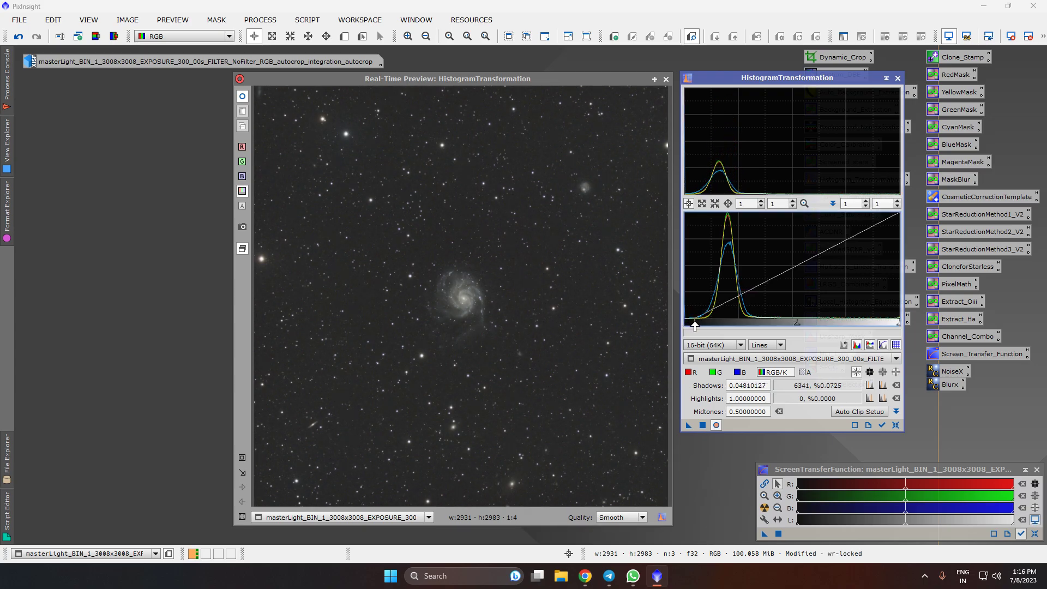
drag(799, 326, 776, 327)
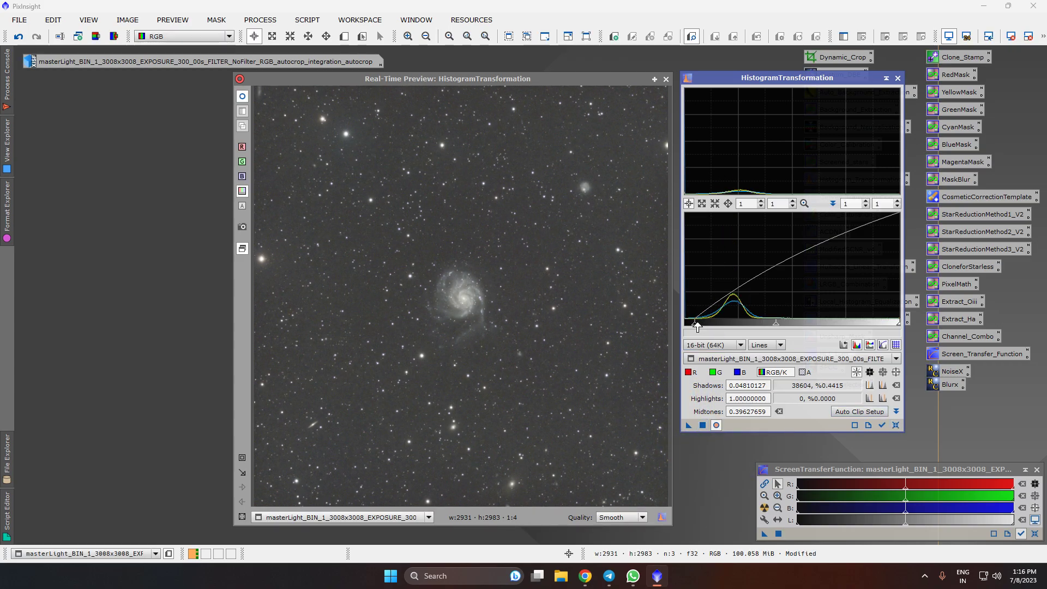
click(896, 425)
drag(688, 327, 702, 328)
click(705, 427)
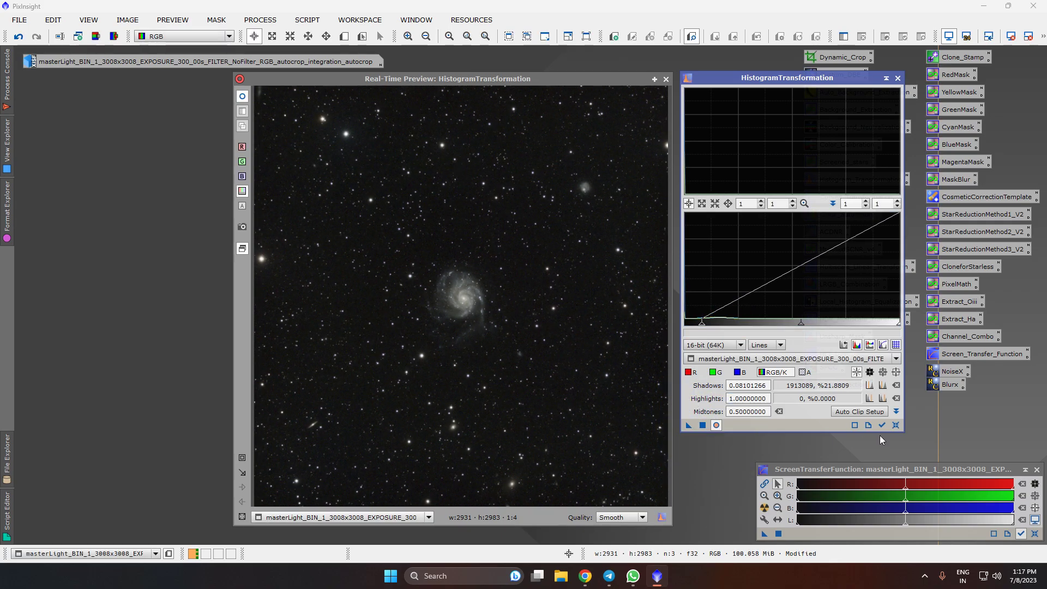
Close the HistogramTransformation window and its real-time preview, and inspect the stretched galaxy image
click(898, 78)
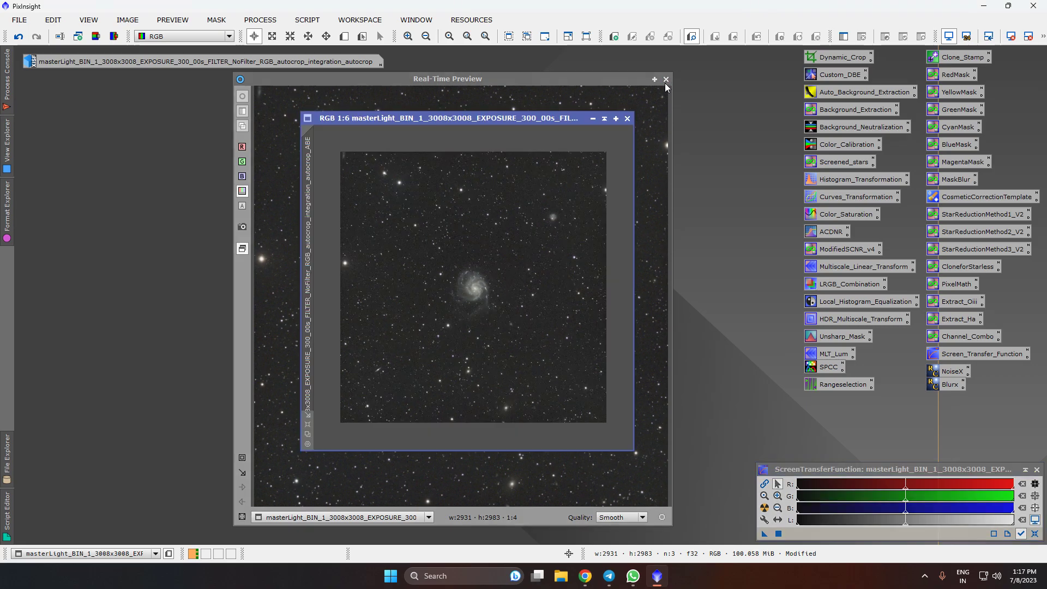
click(666, 78)
scroll(478, 367, down, 1)
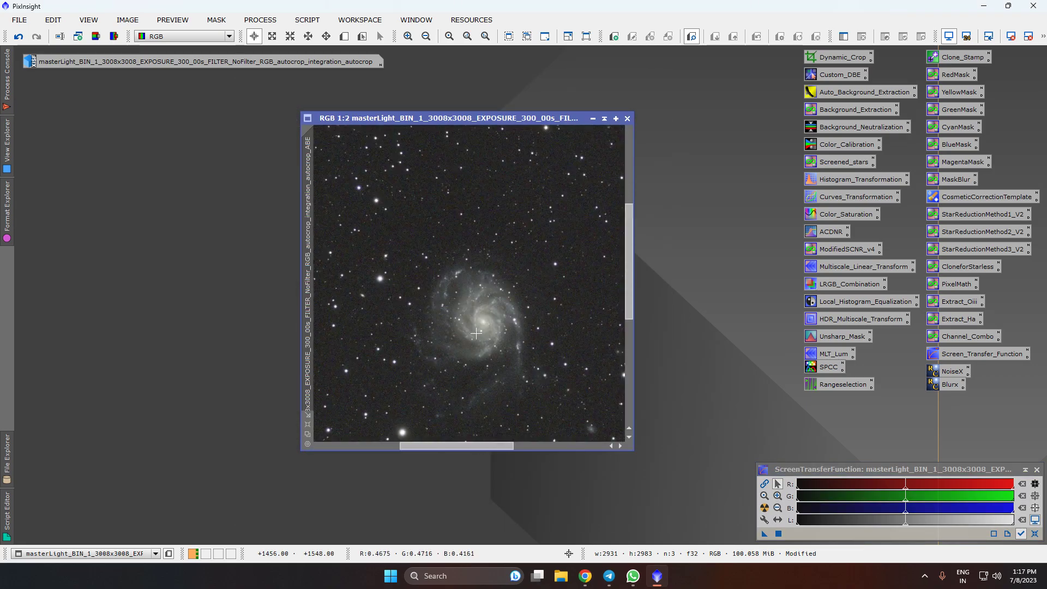
scroll(446, 312, down, 3)
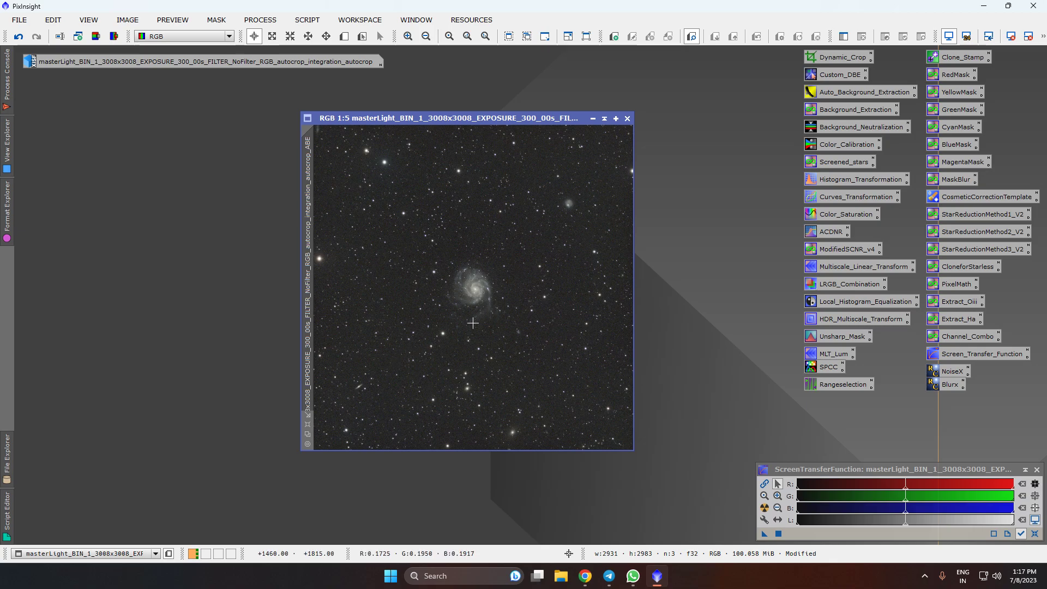
scroll(523, 278, down, 1)
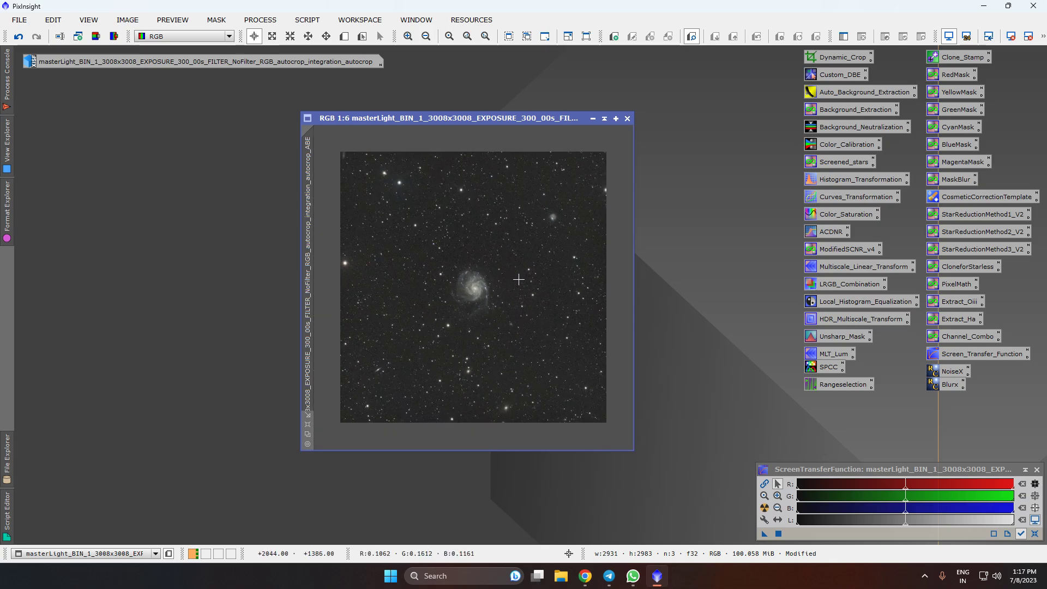
drag(947, 391, 951, 395)
scroll(436, 303, up, 1)
scroll(453, 305, down, 2)
scroll(457, 315, up, 2)
scroll(461, 317, down, 1)
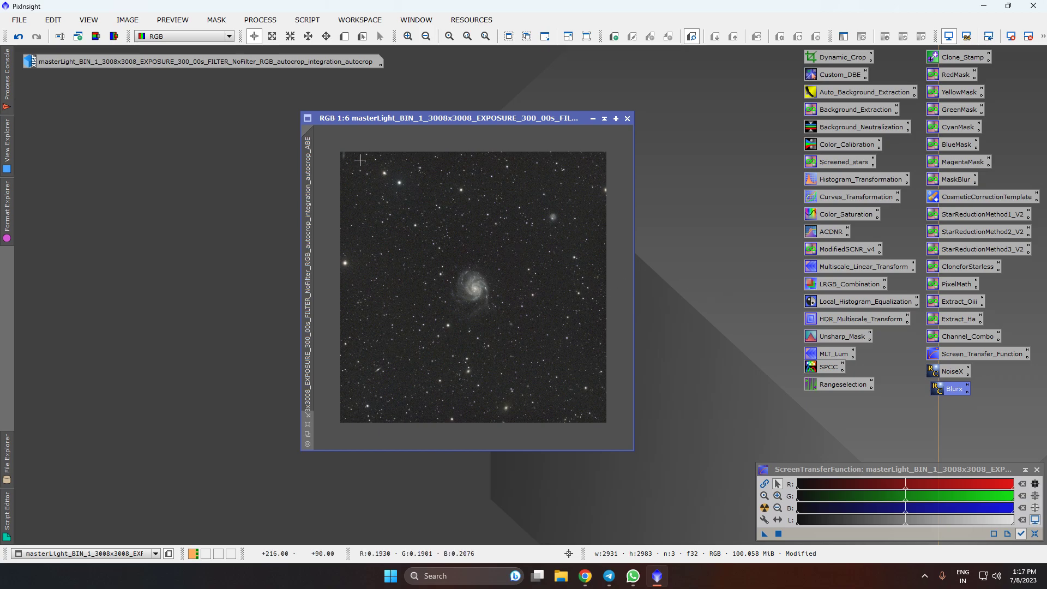
Extract the lightness component of the stretched RGB image, iconize the RGB window and centre the grayscale image
click(97, 37)
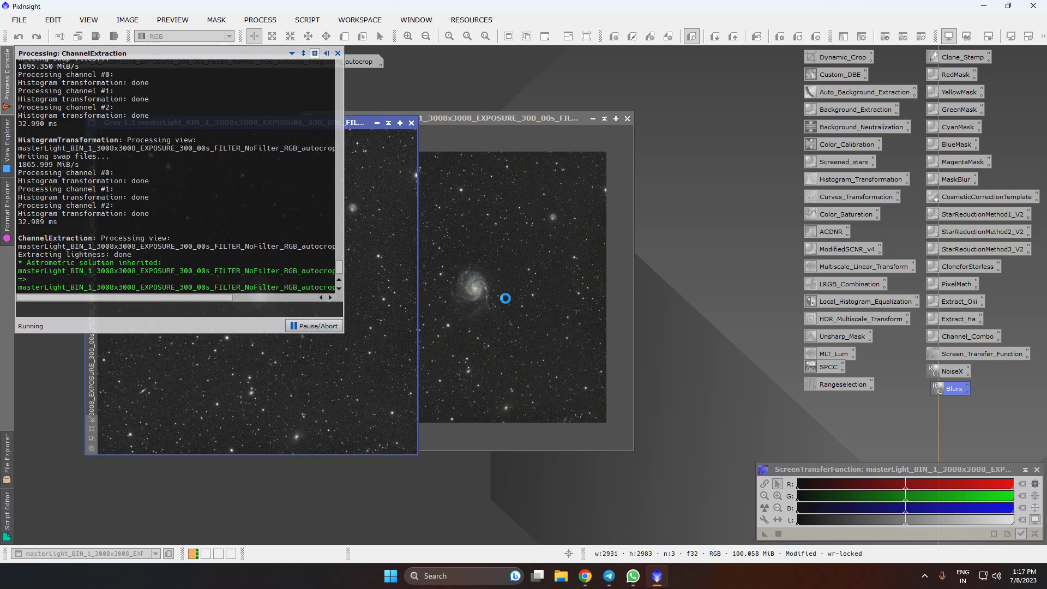
click(593, 119)
drag(489, 256, 81, 73)
drag(221, 124, 484, 151)
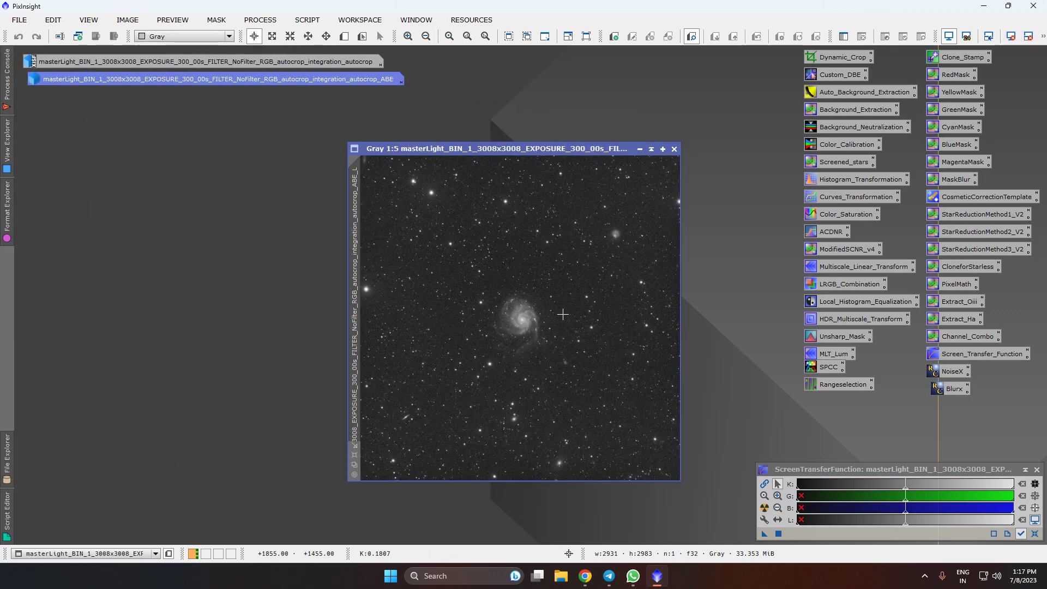
Run StarNet2 on the grayscale lightness image with stride 256, star mask creation and linear data enabled
click(267, 22)
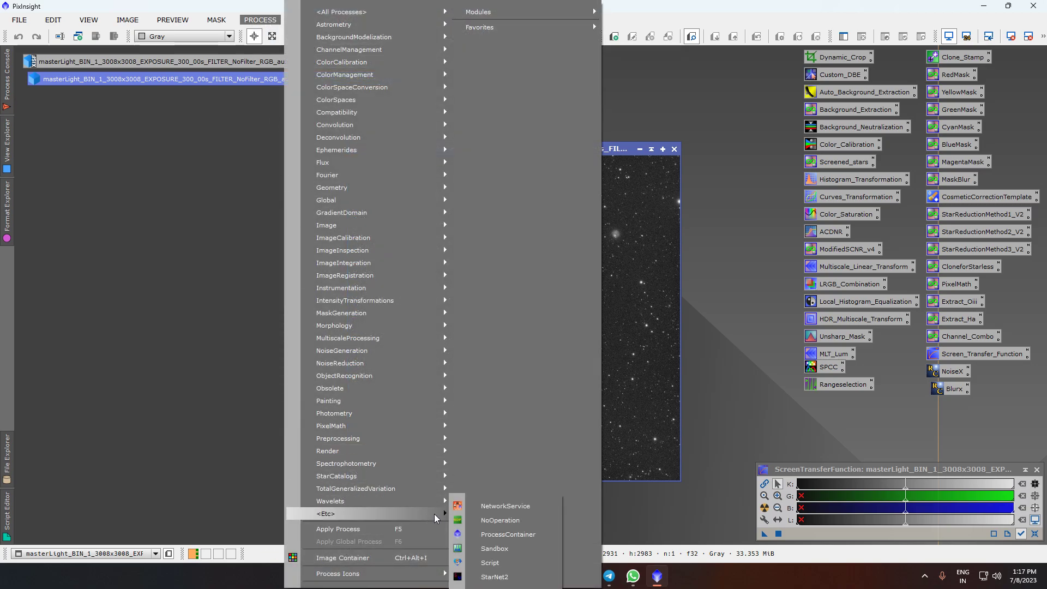
click(497, 577)
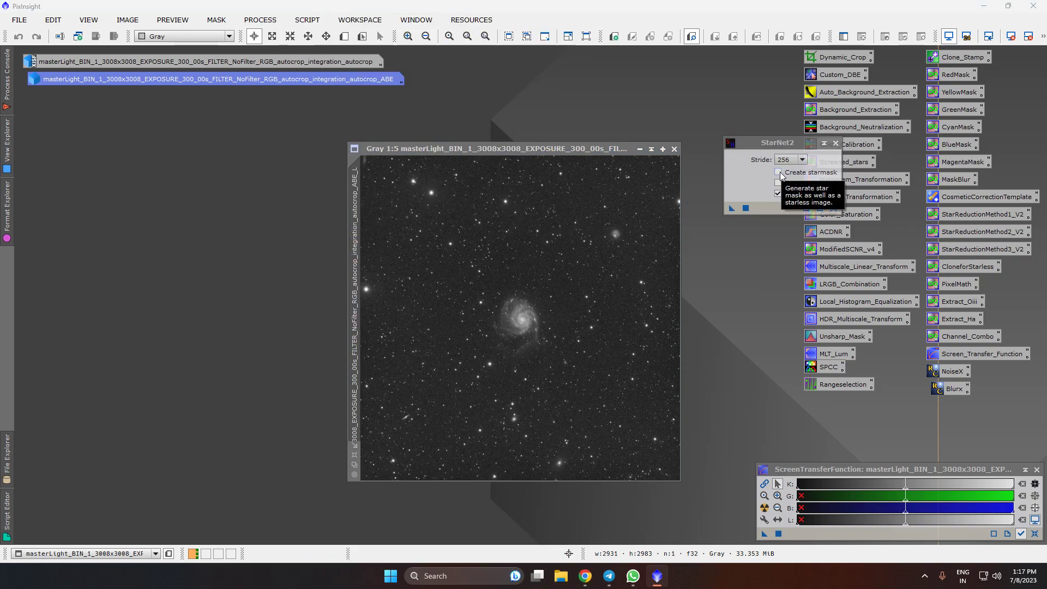
drag(781, 144, 761, 123)
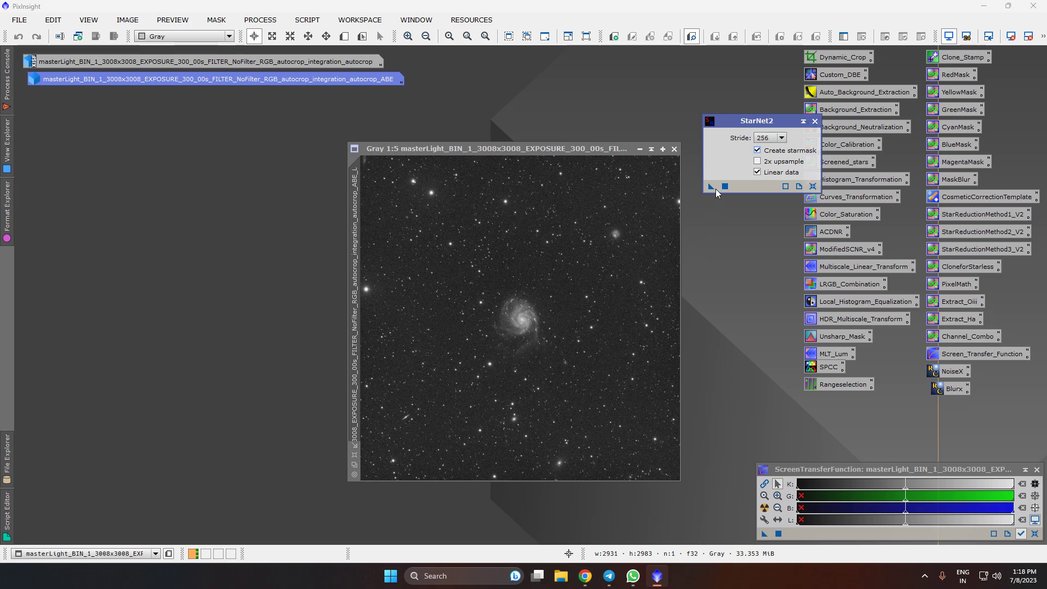
drag(710, 187, 535, 261)
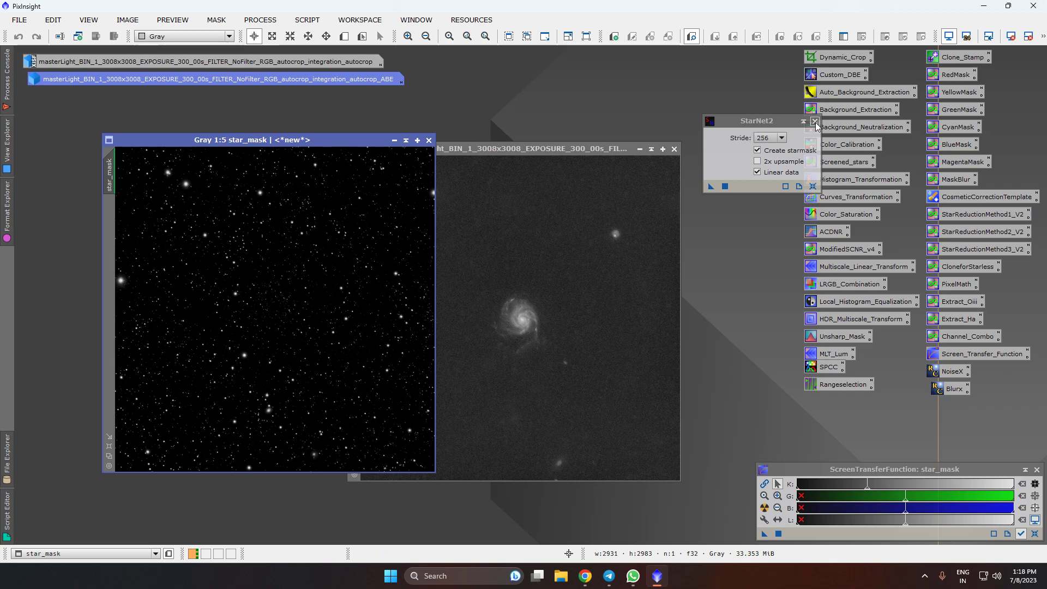
Place the star mask beside the starless lightness image, then iconize the starless image and reposition the star mask
drag(339, 140, 271, 143)
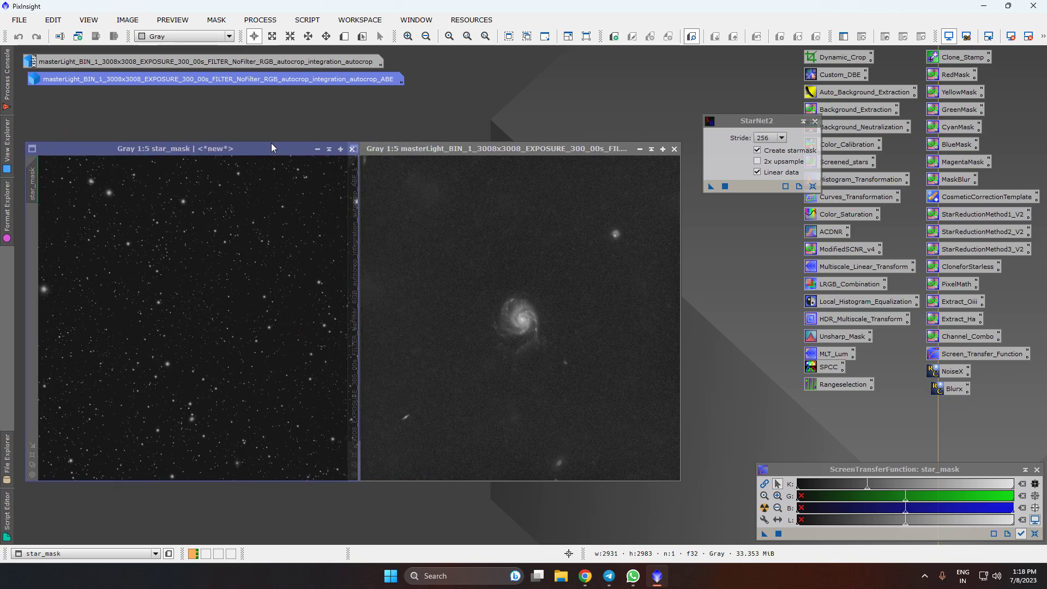
mouse_move(536, 146)
mouse_down()
mouse_move(568, 147)
mouse_move(553, 148)
mouse_up()
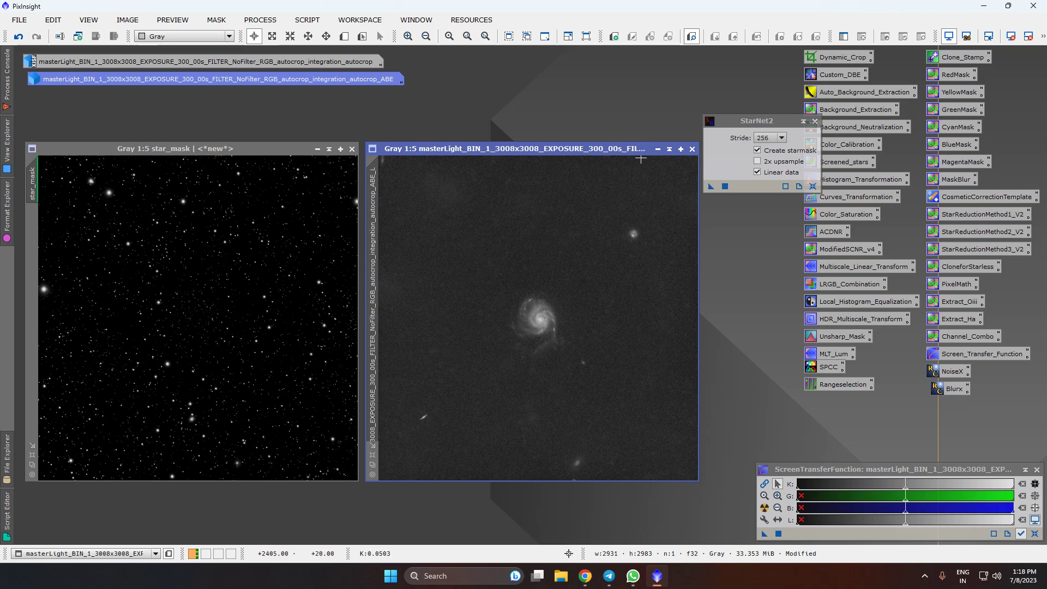
click(658, 149)
drag(578, 318, 59, 100)
drag(226, 149, 318, 162)
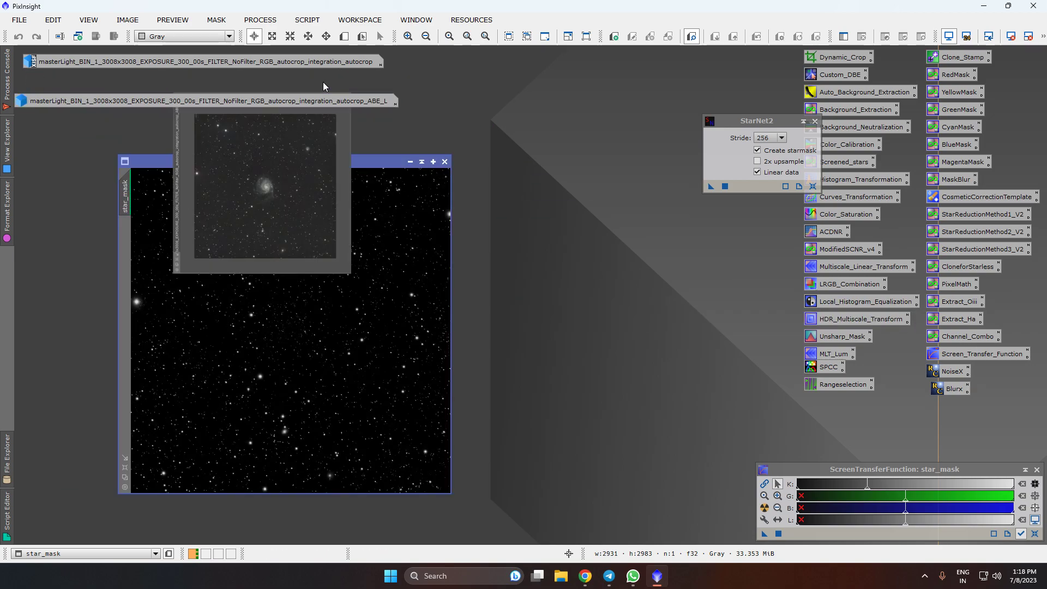
Restore the colour image, set its identifier to M101 and place it beside the star mask
double_click(323, 82)
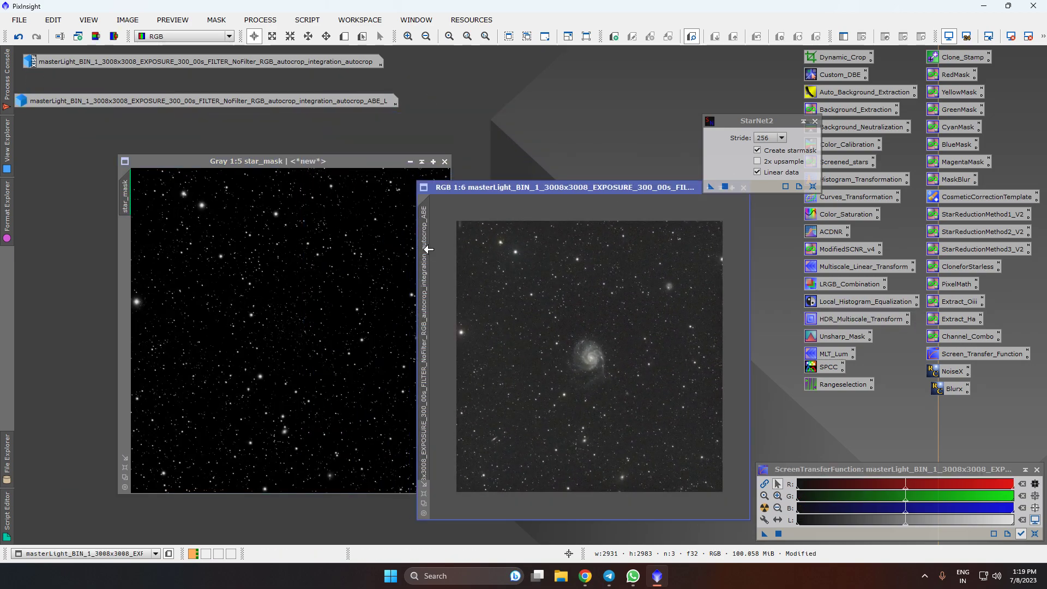
double_click(425, 250)
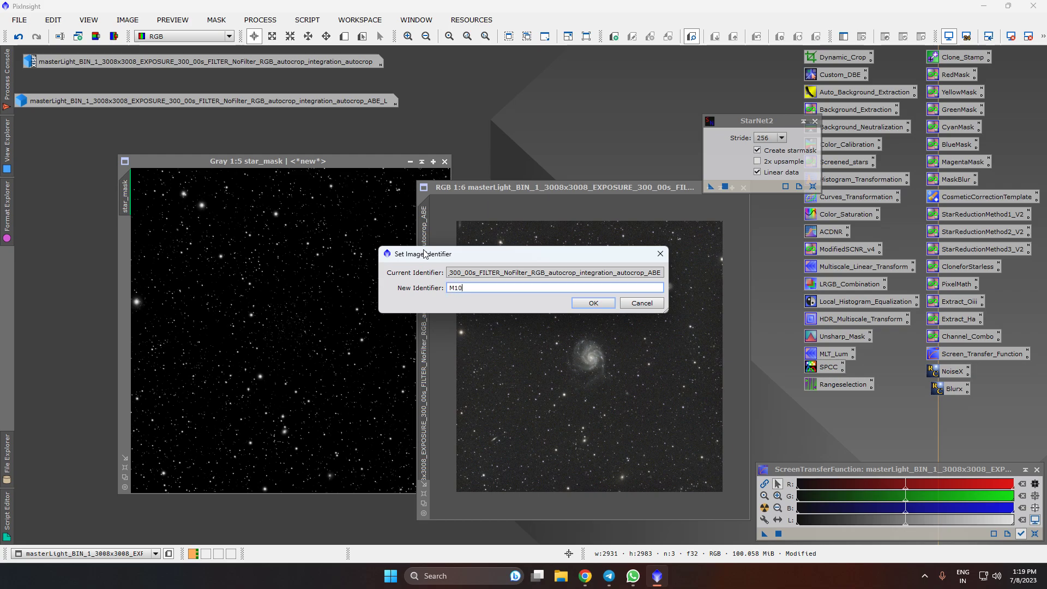
key(Return)
drag(247, 158, 198, 153)
drag(578, 187, 564, 155)
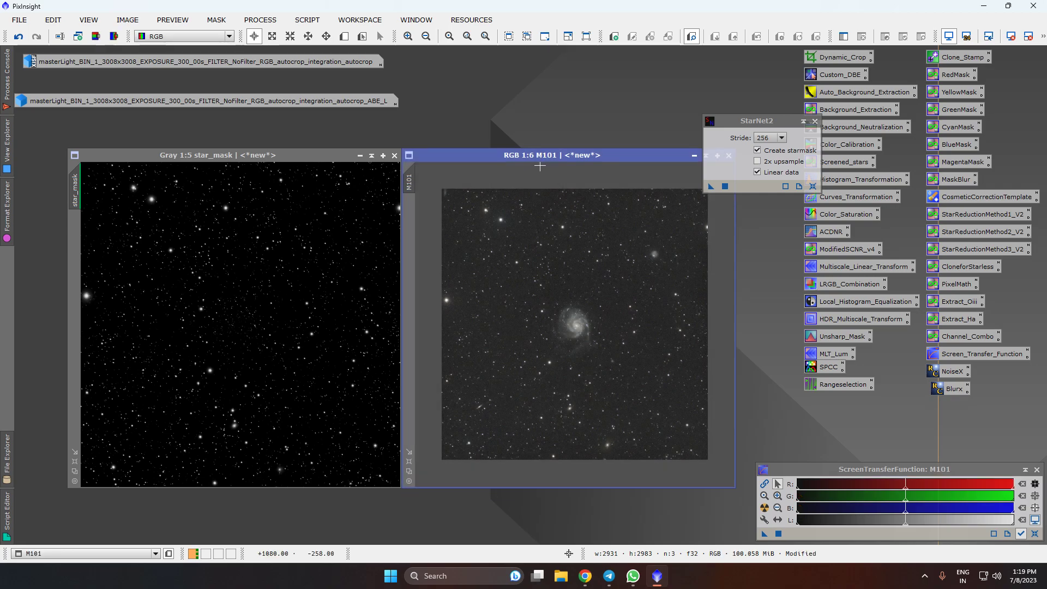
Apply star_mask as the mask of the M101 image and iconize the star mask window
scroll(569, 329, up, 4)
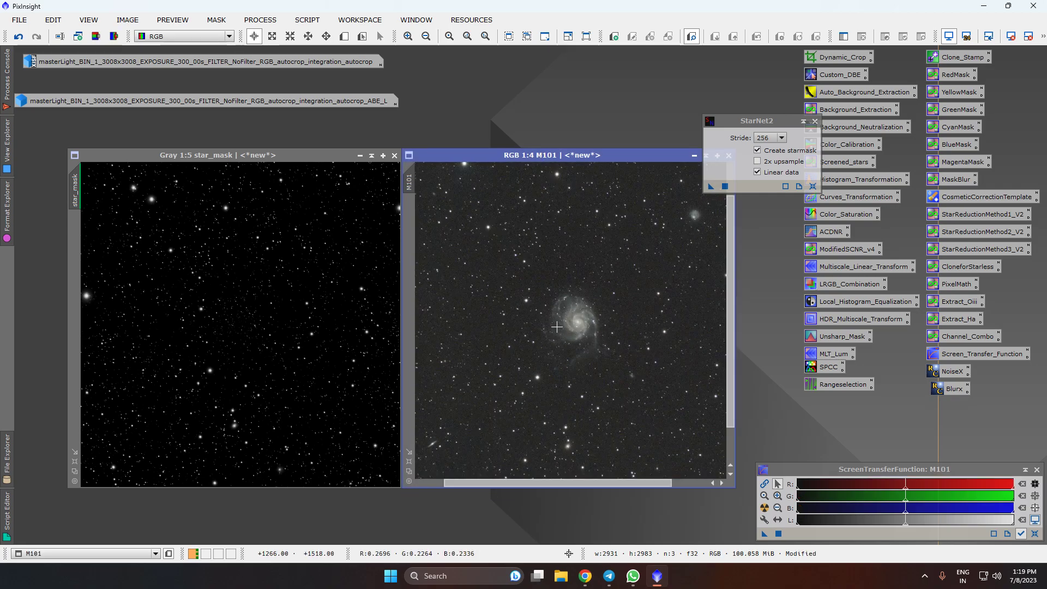
scroll(567, 327, down, 5)
drag(74, 193, 410, 232)
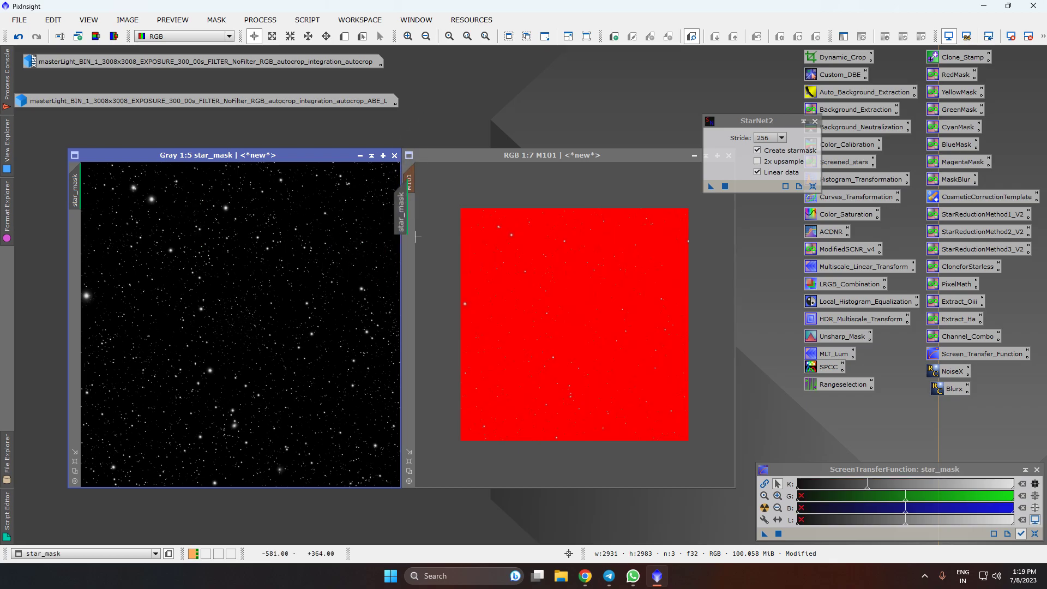
click(360, 155)
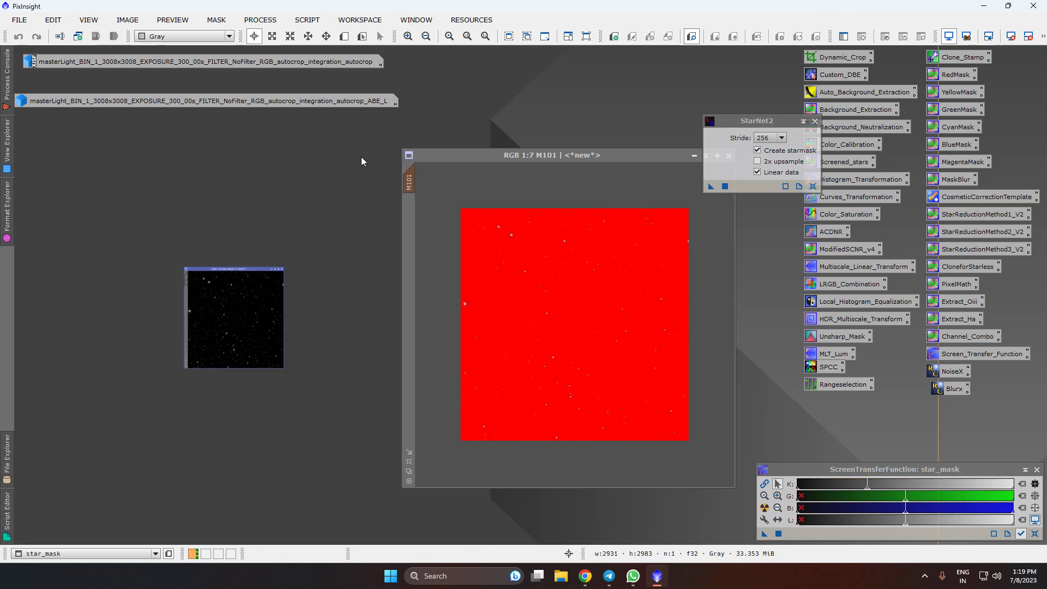
drag(289, 330, 78, 136)
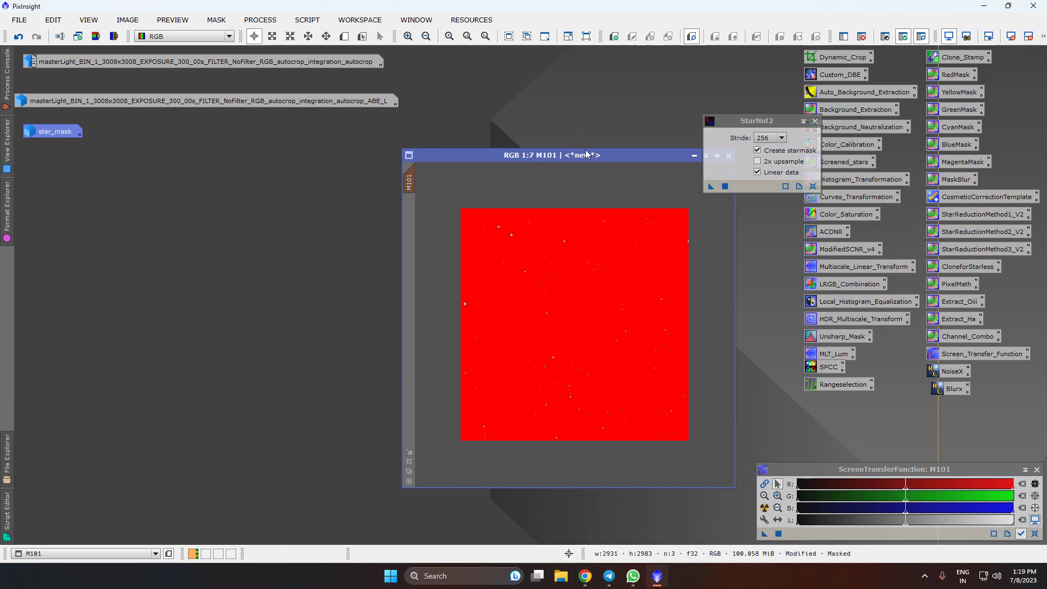
Reposition the M101 window and toggle its mask overlay off and back on
drag(600, 156, 471, 160)
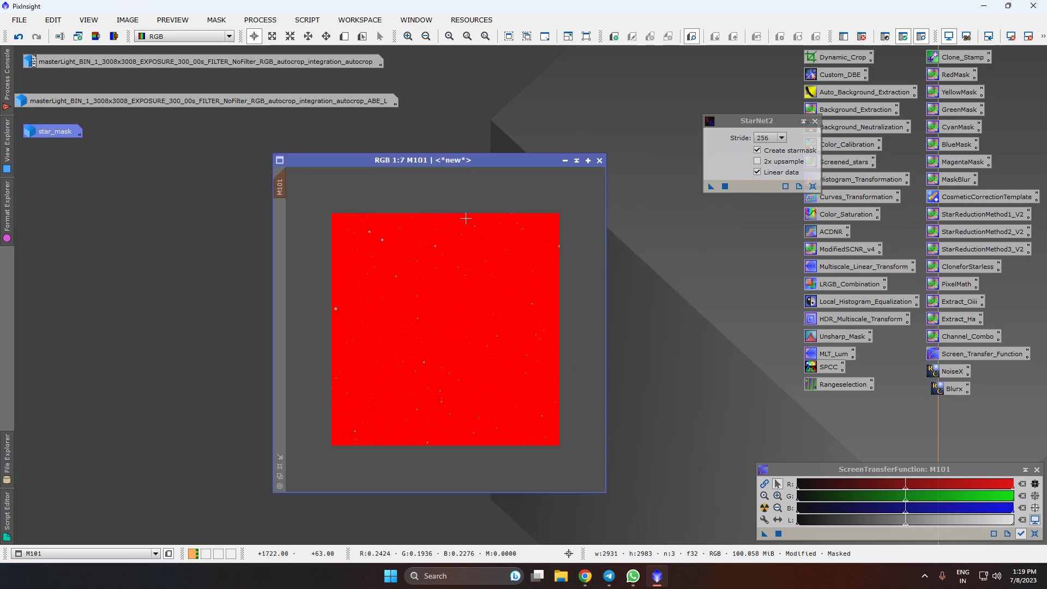
click(922, 39)
click(922, 39)
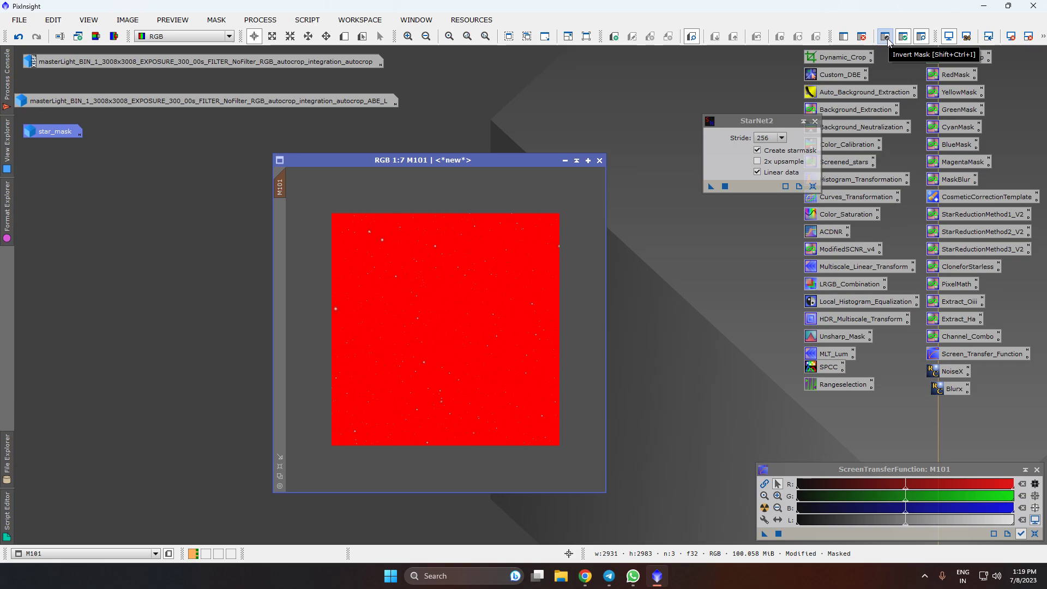
Open CurvesTransformation on the saturation channel and place its real-time preview beside the curve window
drag(528, 157, 626, 129)
double_click(852, 199)
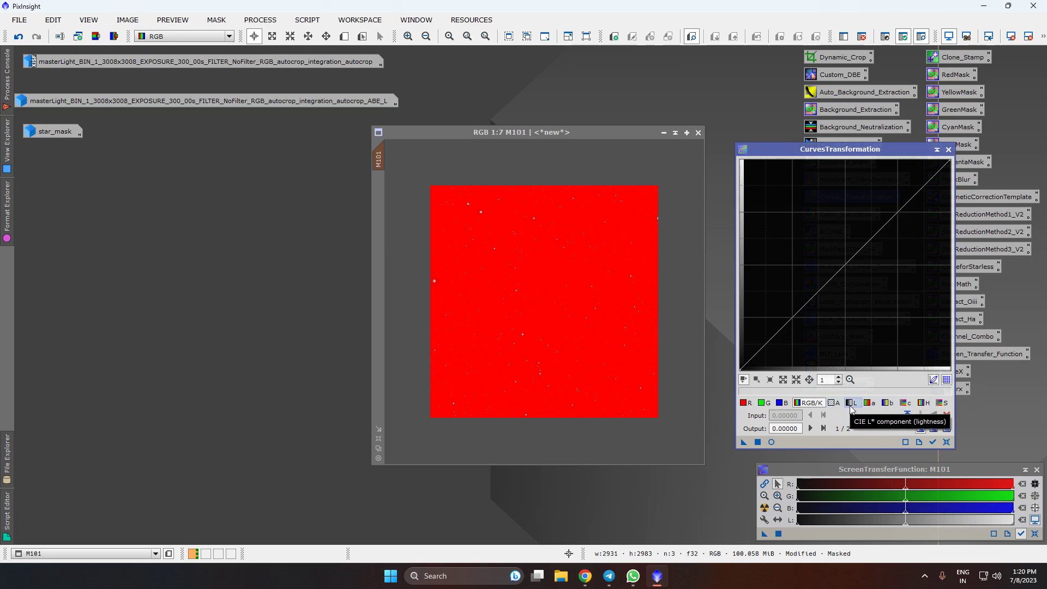
click(944, 405)
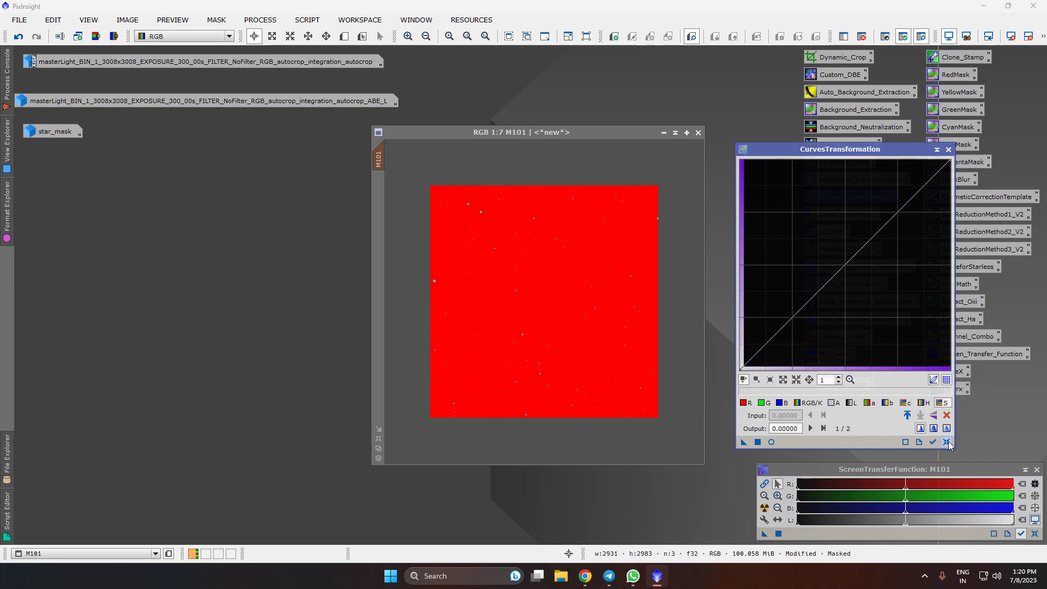
click(771, 442)
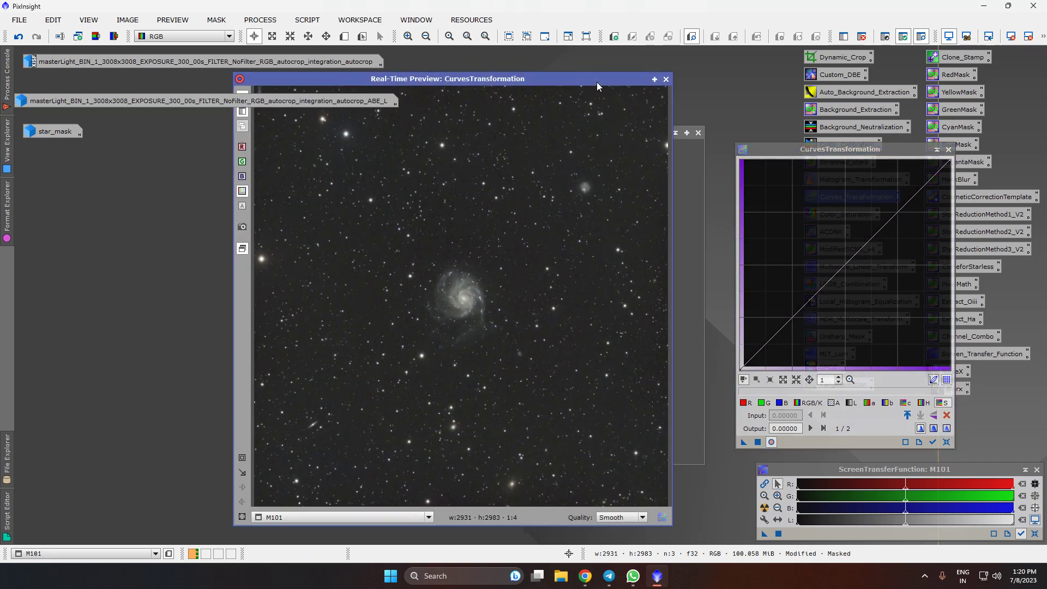
drag(595, 80, 669, 88)
Raise the saturation curve steeply at input about 0.14 to output about 0.8, apply it to M101 and reset the curve
drag(808, 301, 769, 193)
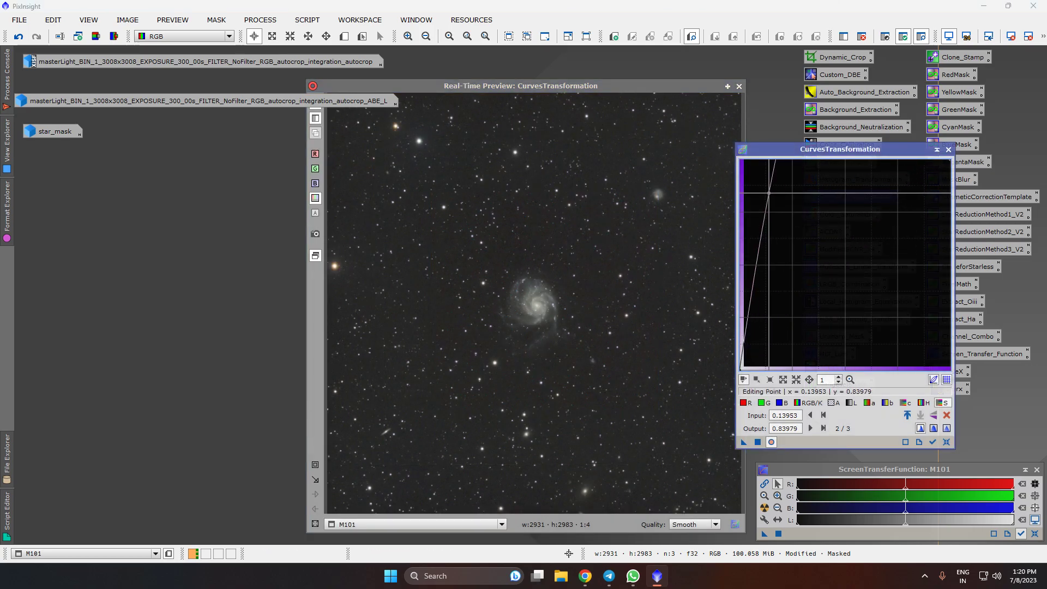
click(947, 447)
drag(835, 276, 770, 200)
click(758, 443)
click(946, 445)
Apply a slight saturation reduction to M101 with a curve point at input 0.563, output 0.457, and close CurvesTransformation and the preview
drag(792, 320, 859, 272)
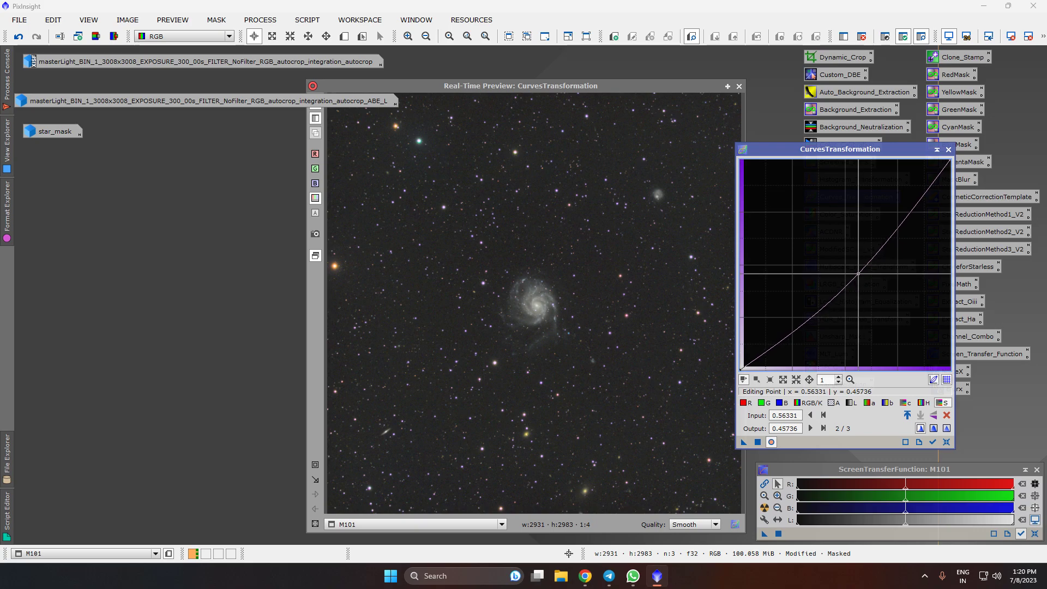
click(758, 443)
click(946, 442)
click(949, 149)
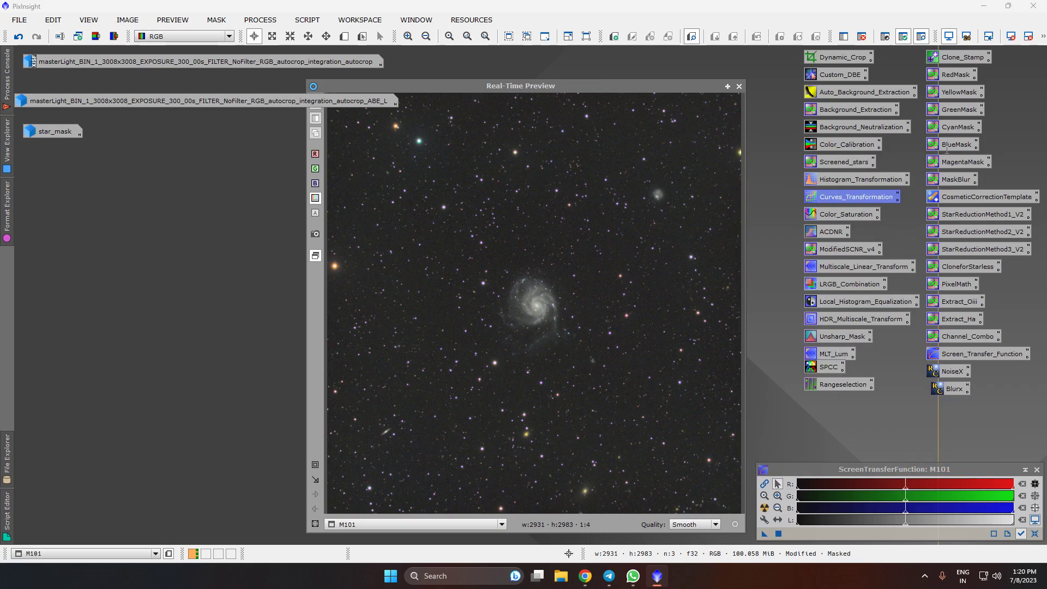
click(739, 87)
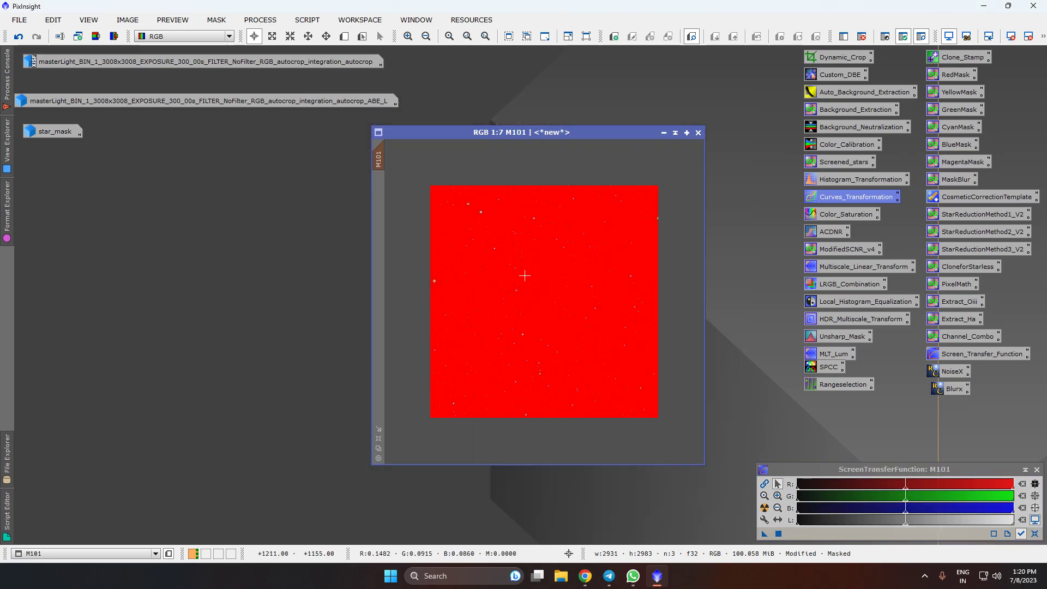
Restore the star mask window and close it, accepting that its mask reference on M101 is broken
double_click(66, 131)
click(394, 155)
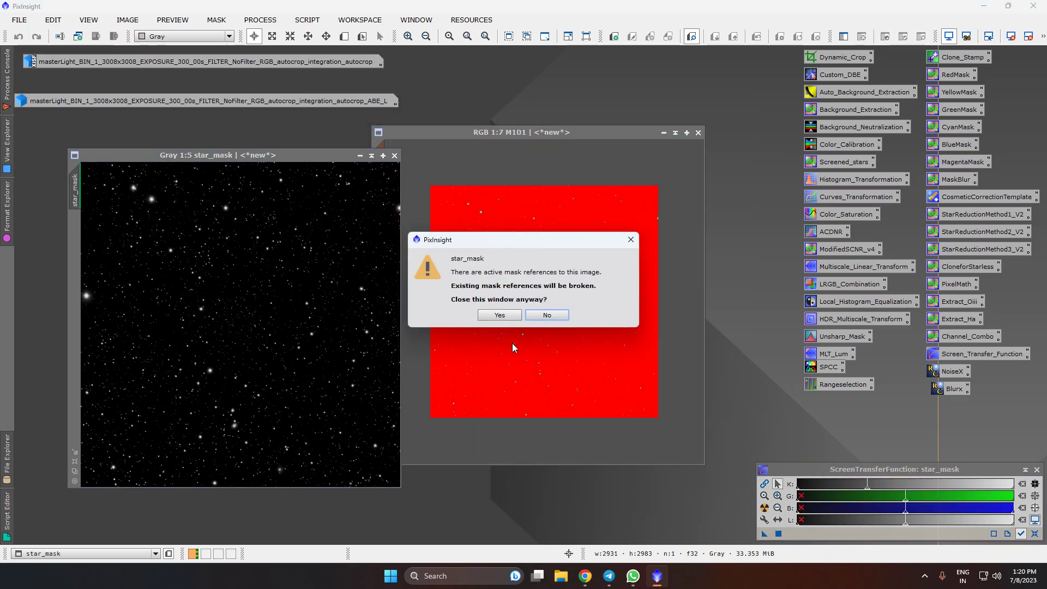
click(500, 315)
Examine the star colours and background of M101 at close magnification
scroll(628, 315, up, 6)
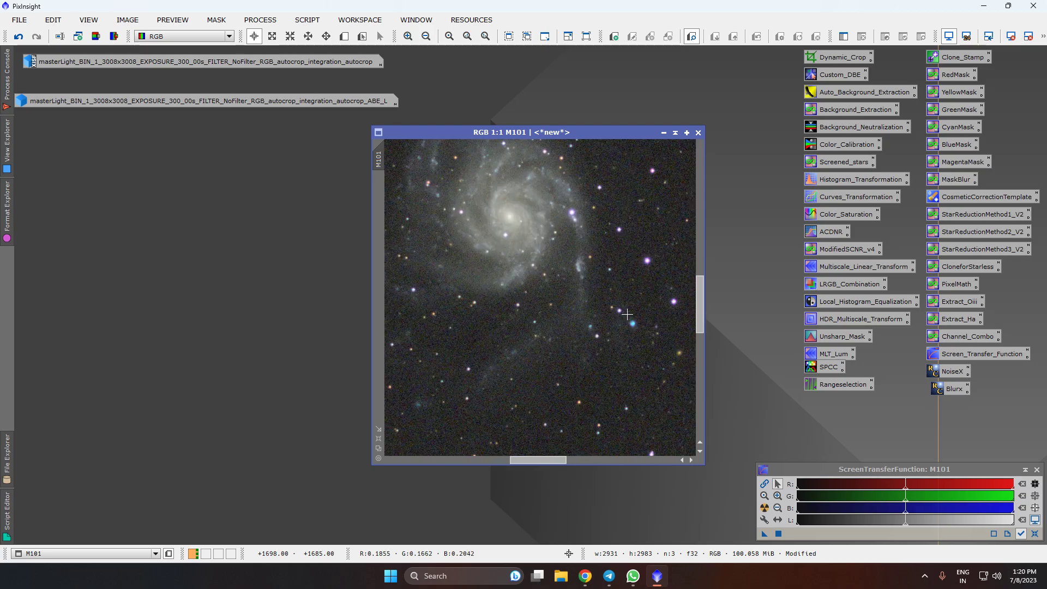
scroll(643, 267, down, 2)
scroll(487, 340, up, 3)
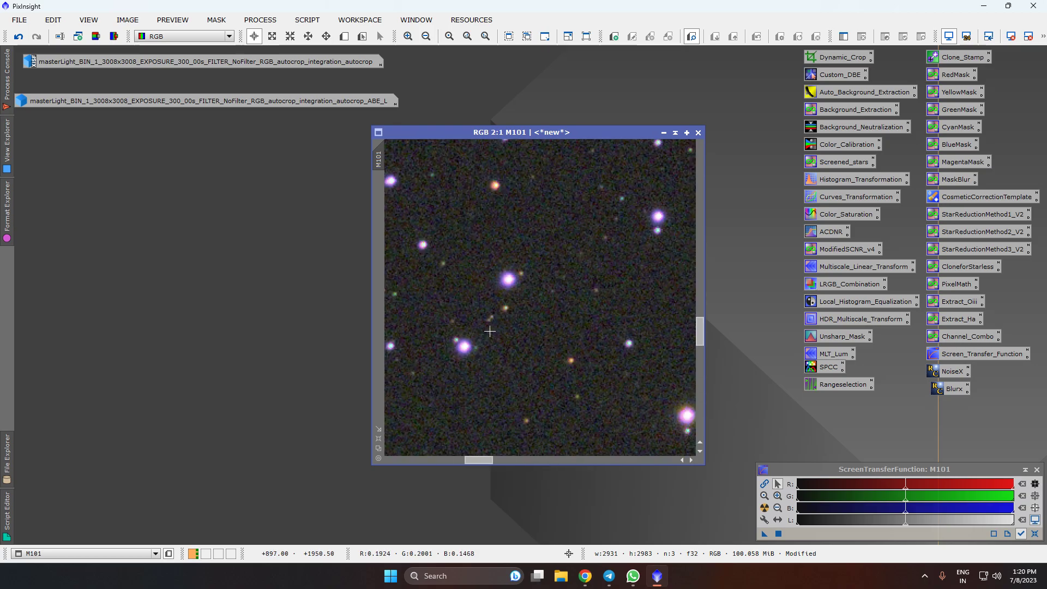
scroll(486, 340, down, 2)
scroll(572, 338, up, 3)
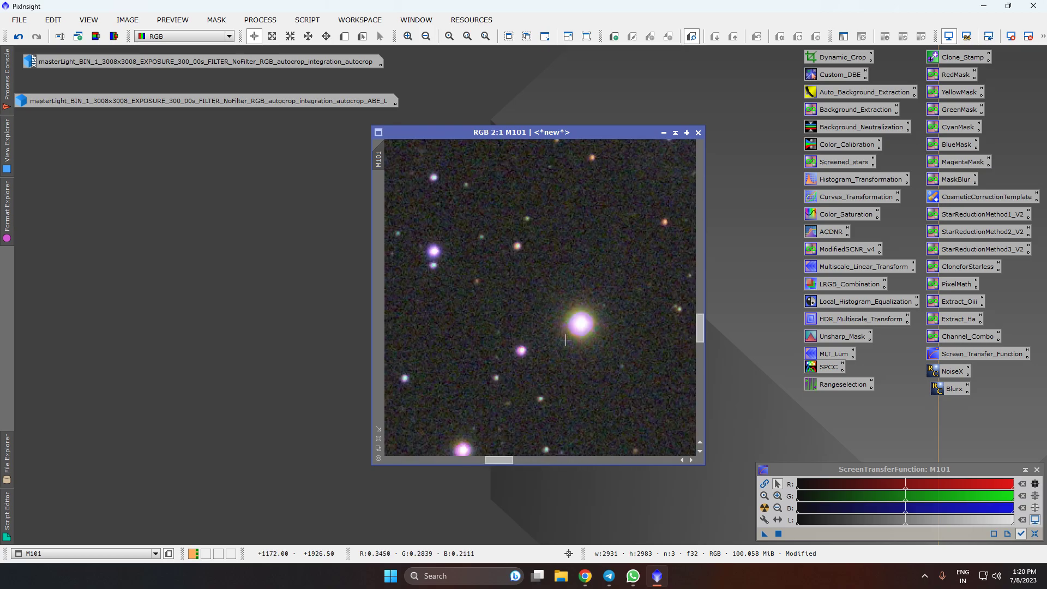
scroll(572, 337, down, 2)
scroll(660, 384, up, 4)
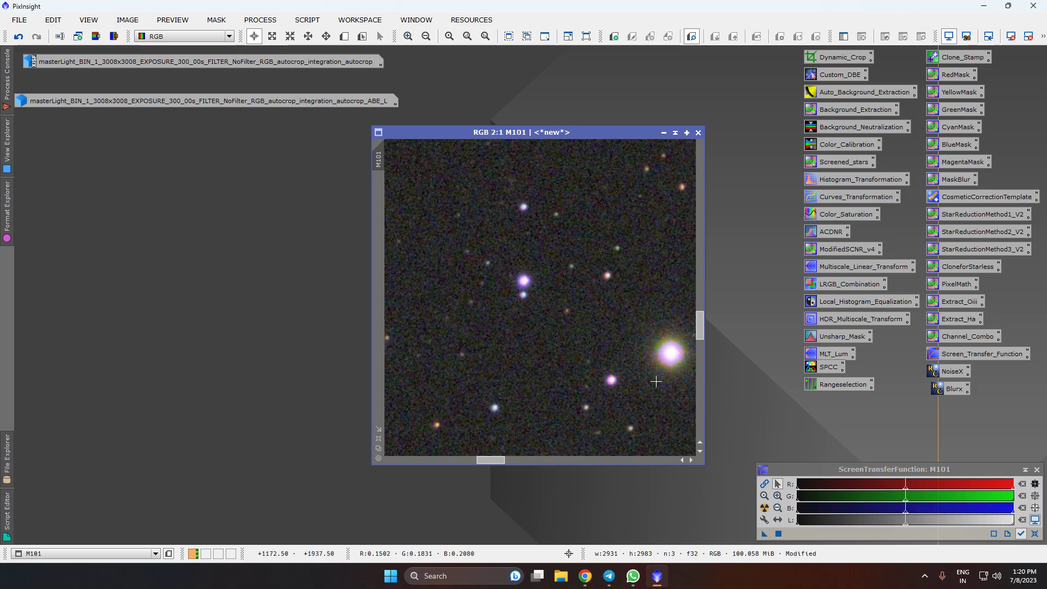
Reduce the noise in M101 by applying the saved NoiseXTerminator process to it
scroll(590, 347, down, 5)
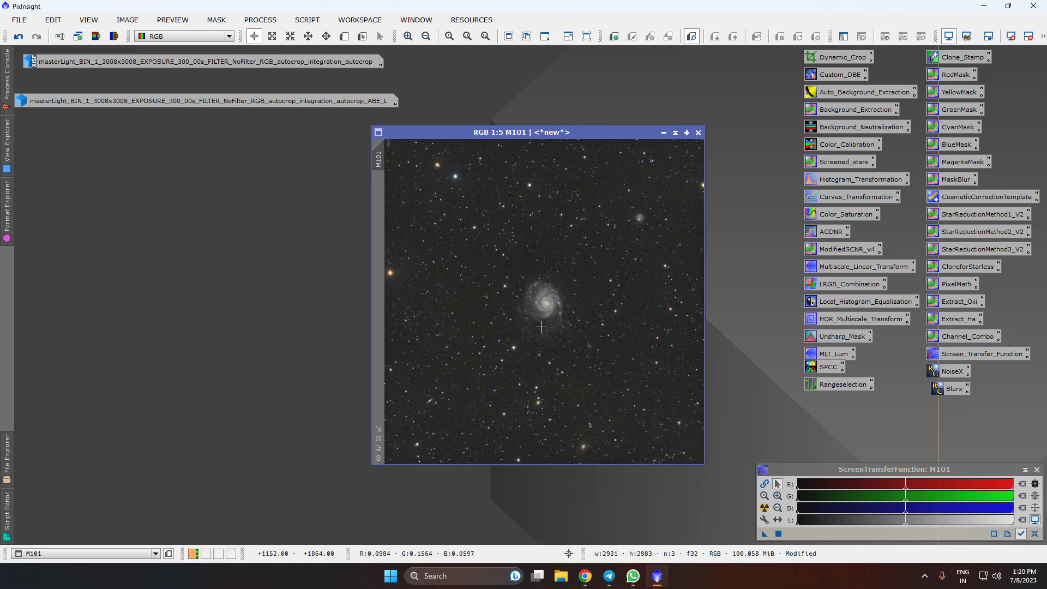
scroll(408, 271, up, 3)
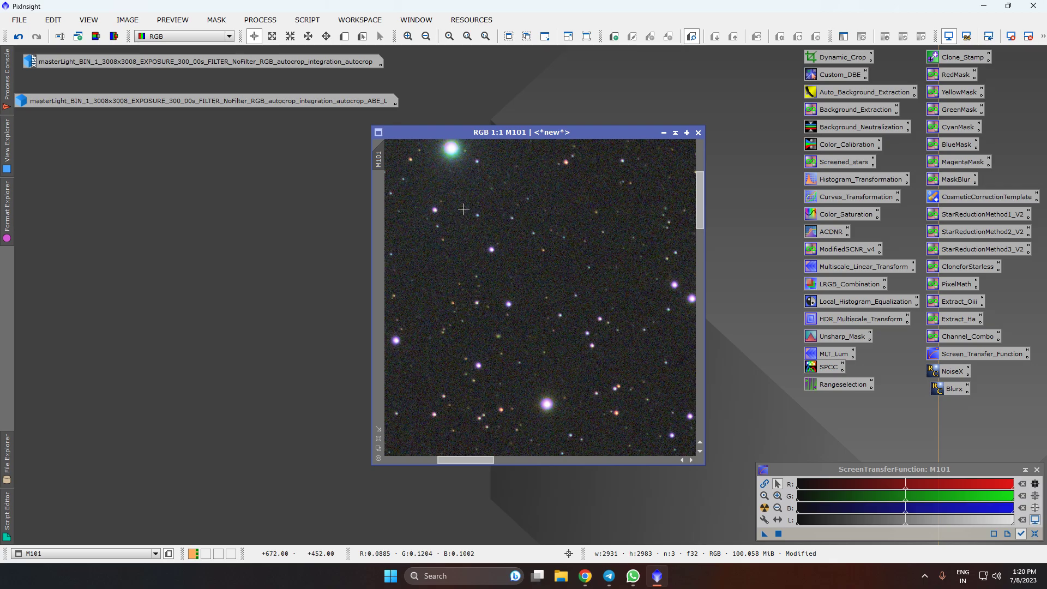
scroll(528, 241, down, 4)
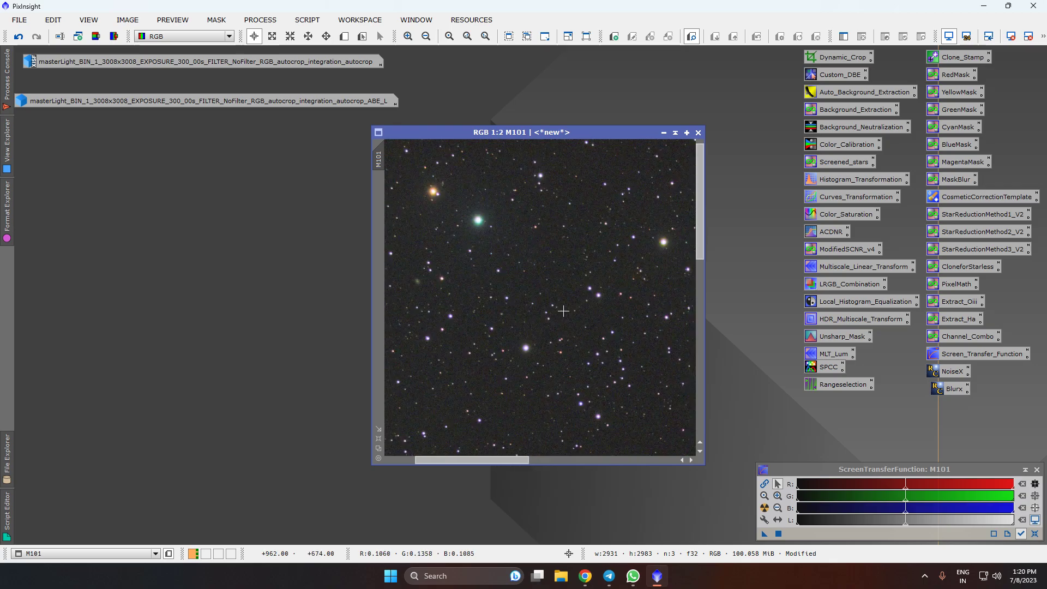
scroll(502, 316, up, 1)
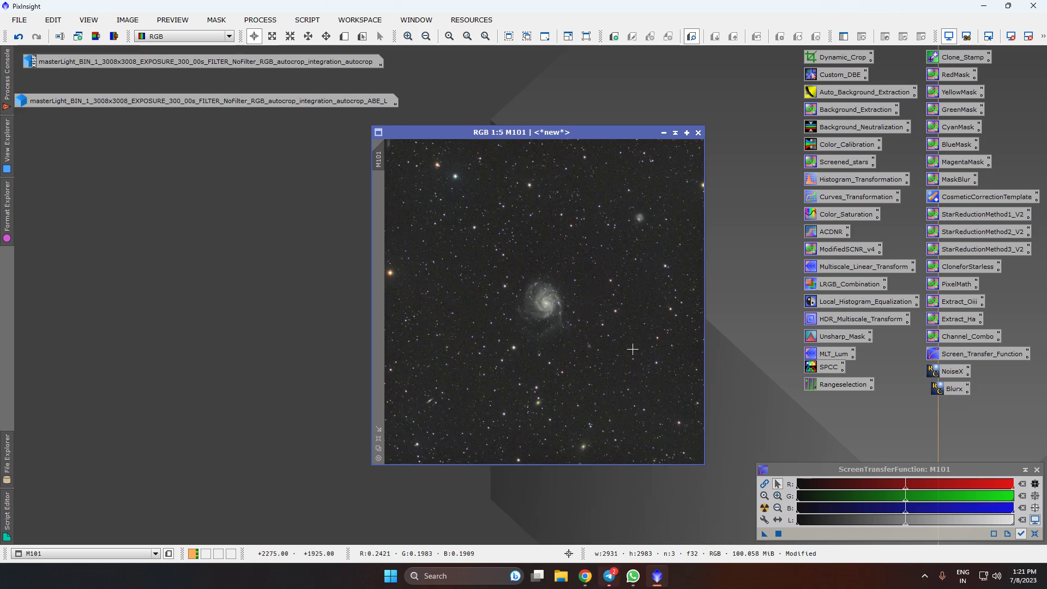
drag(951, 375, 535, 287)
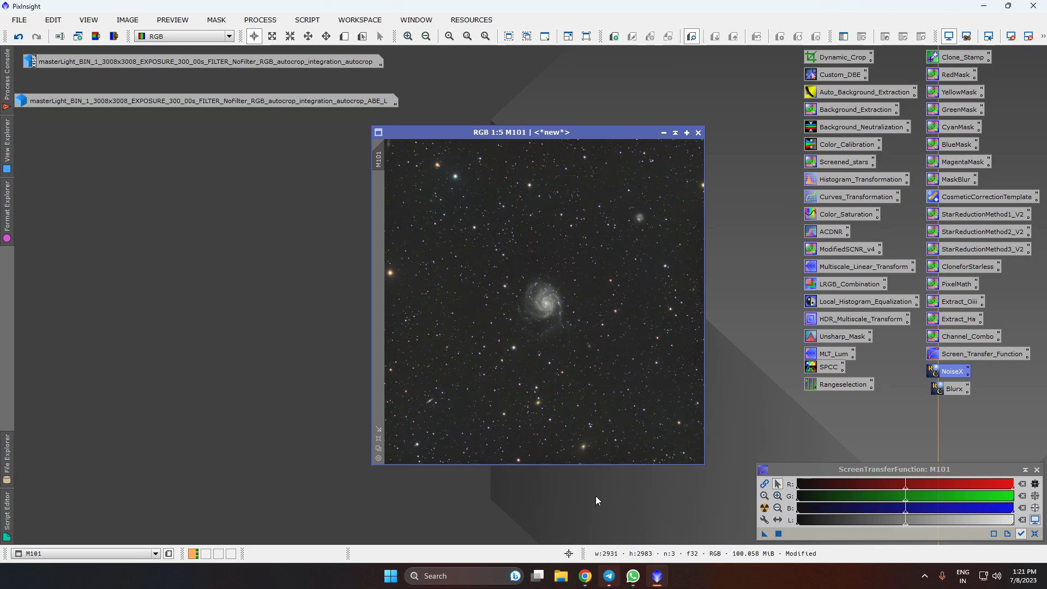
Sharpen M101 by applying the saved BlurXTerminator process to it
scroll(535, 316, up, 2)
scroll(535, 317, up, 2)
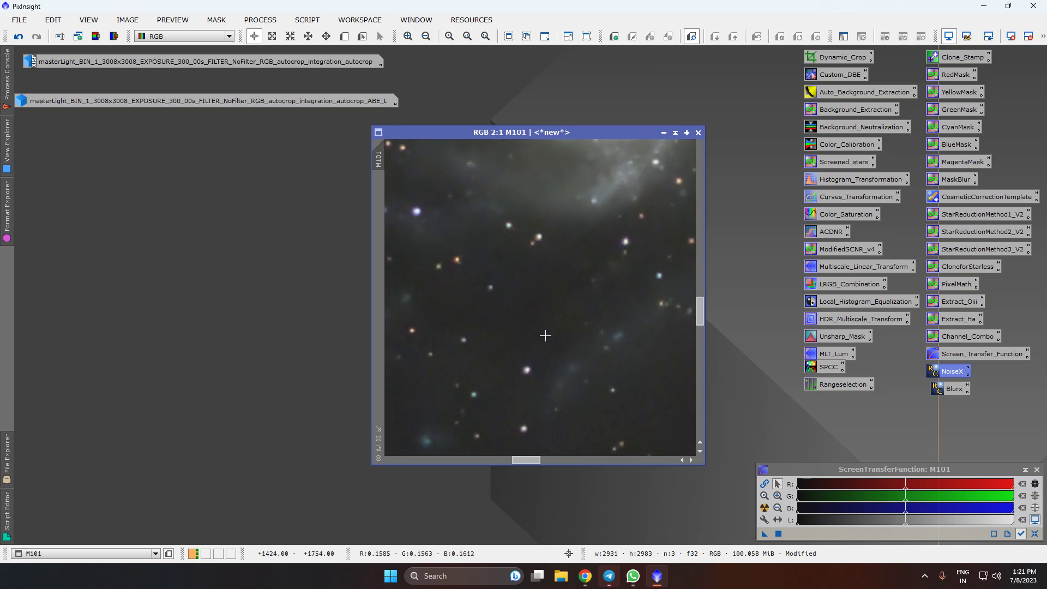
scroll(540, 325, down, 2)
scroll(489, 343, up, 2)
scroll(480, 361, down, 4)
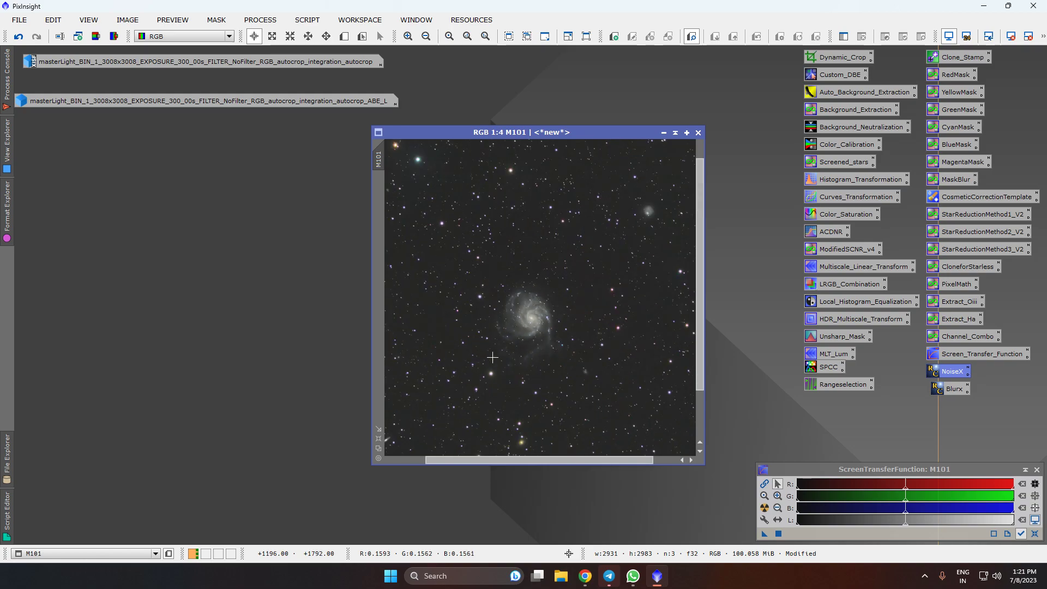
drag(944, 393, 509, 296)
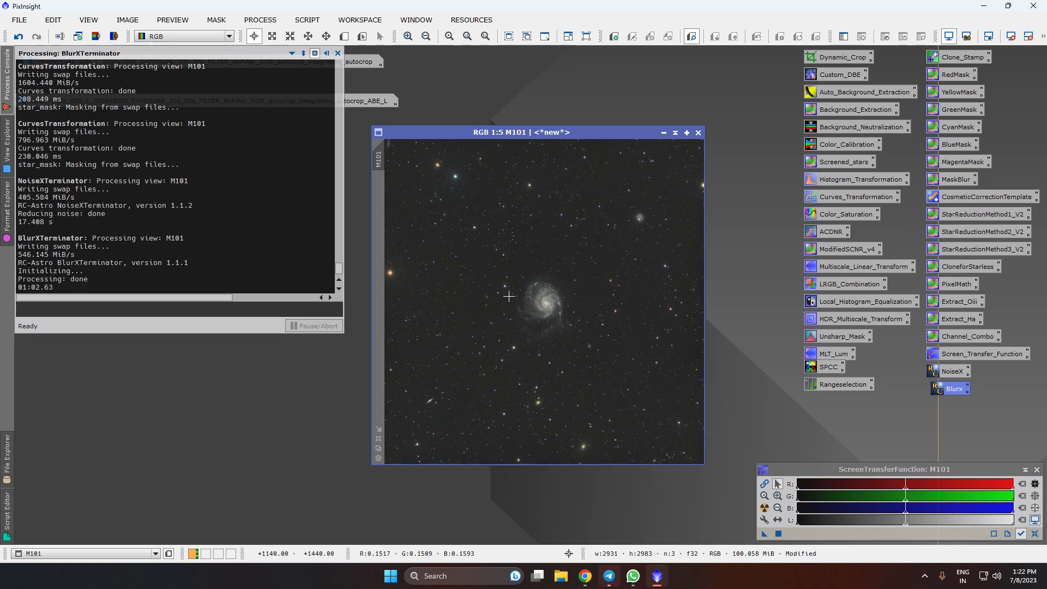
Remove the green cast from M101 with SCNR using Average Neutral protection and amount 1.00, and close SCNR
scroll(516, 313, up, 2)
scroll(502, 338, down, 2)
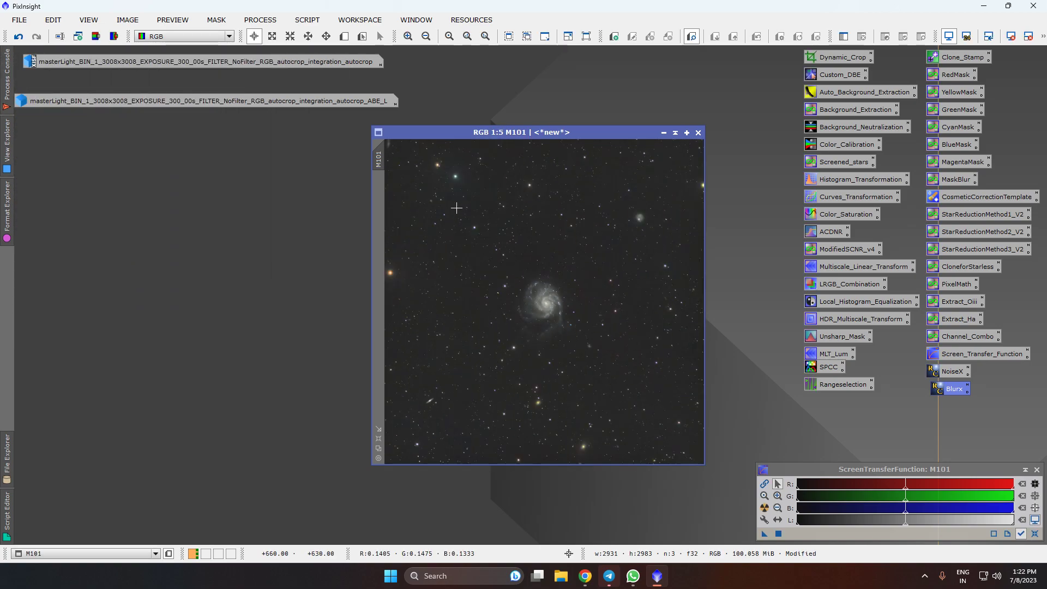
scroll(559, 359, up, 3)
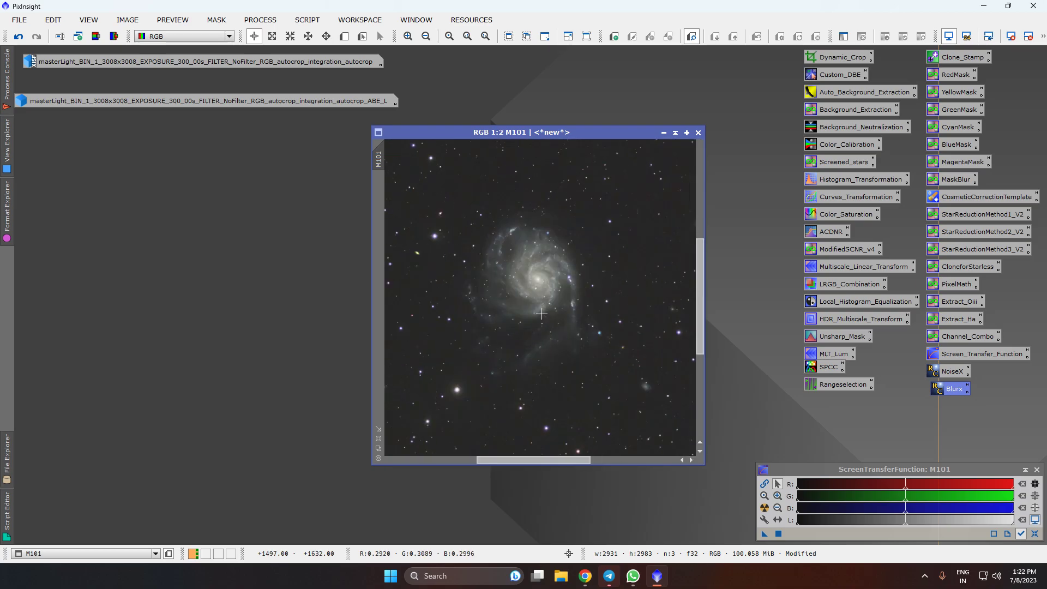
scroll(563, 338, down, 1)
scroll(563, 338, down, 1)
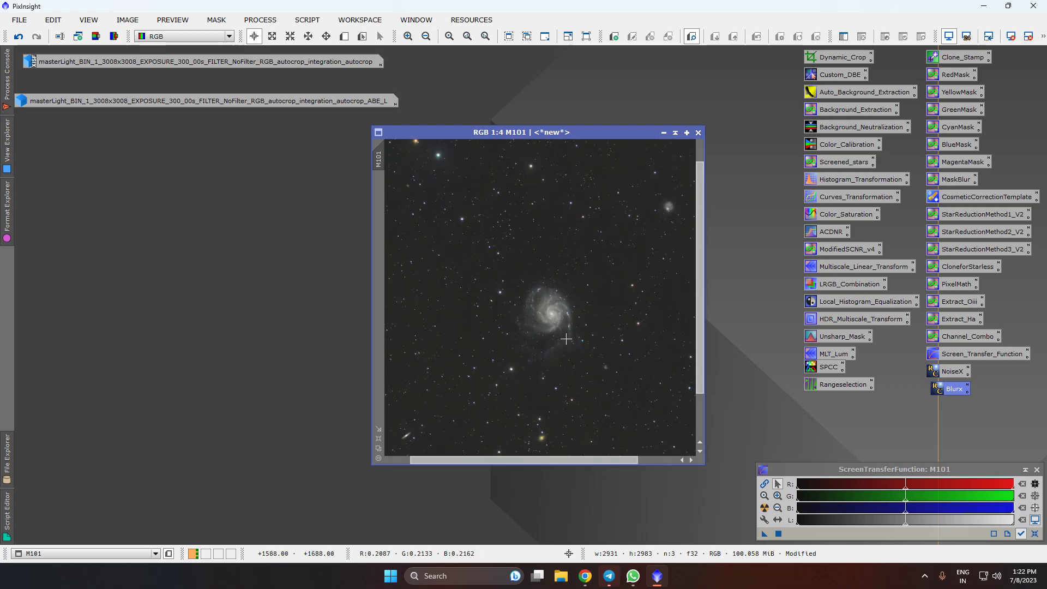
click(260, 20)
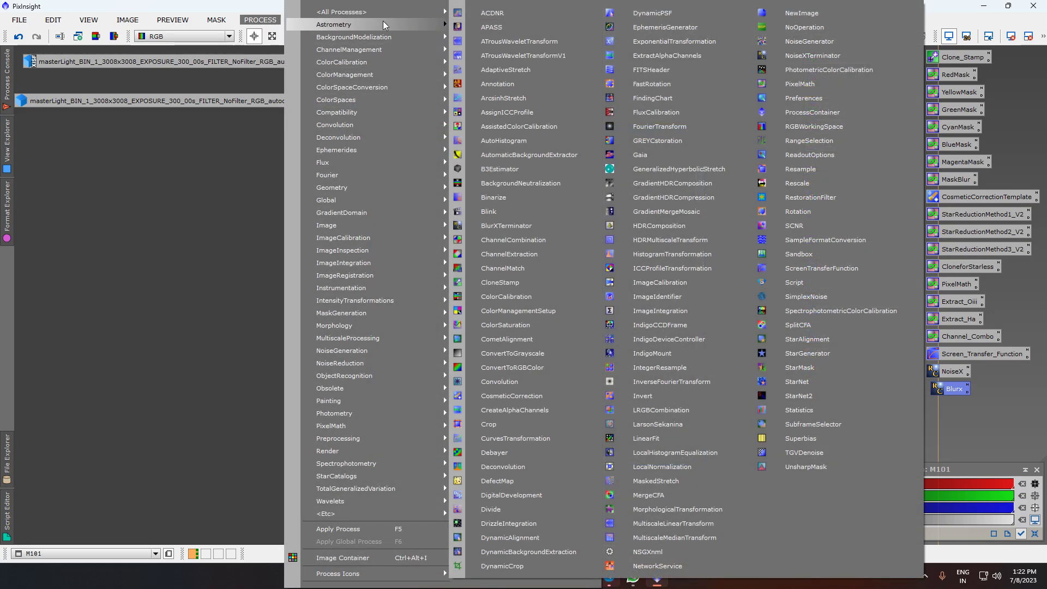
click(810, 226)
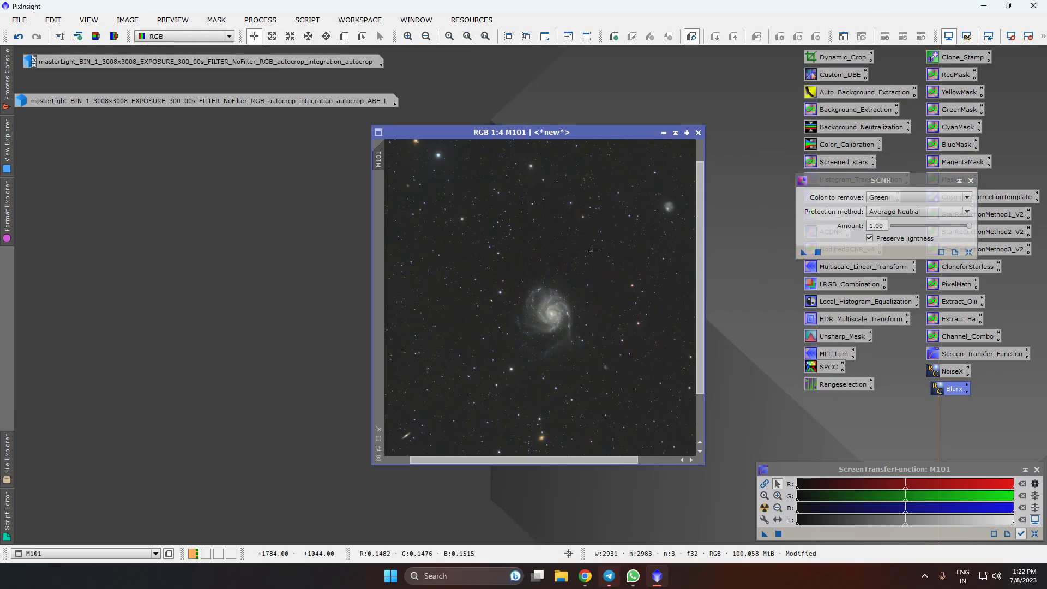
scroll(497, 364, up, 3)
scroll(497, 363, down, 4)
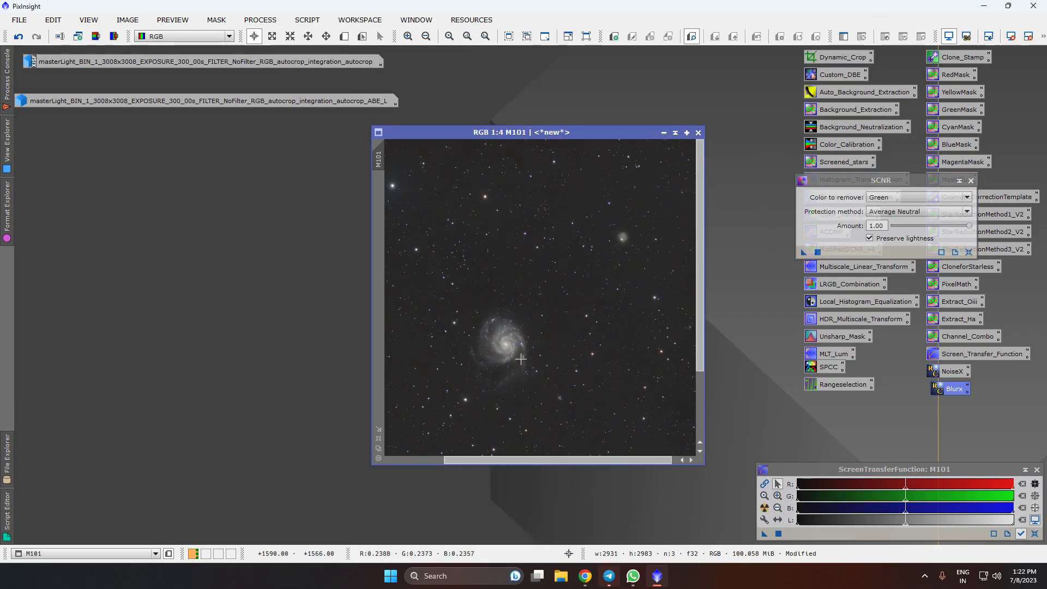
click(960, 180)
Run the CorrectMagentaStars script on M101 with amount 0.30 and lightness preserved, and close the script
click(307, 20)
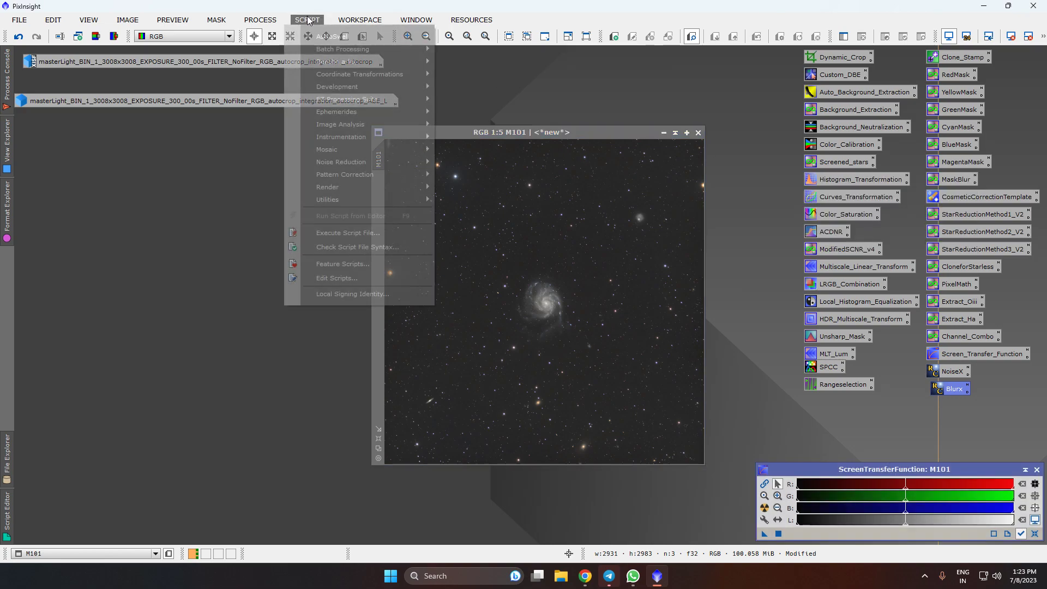
mouse_move(374, 201)
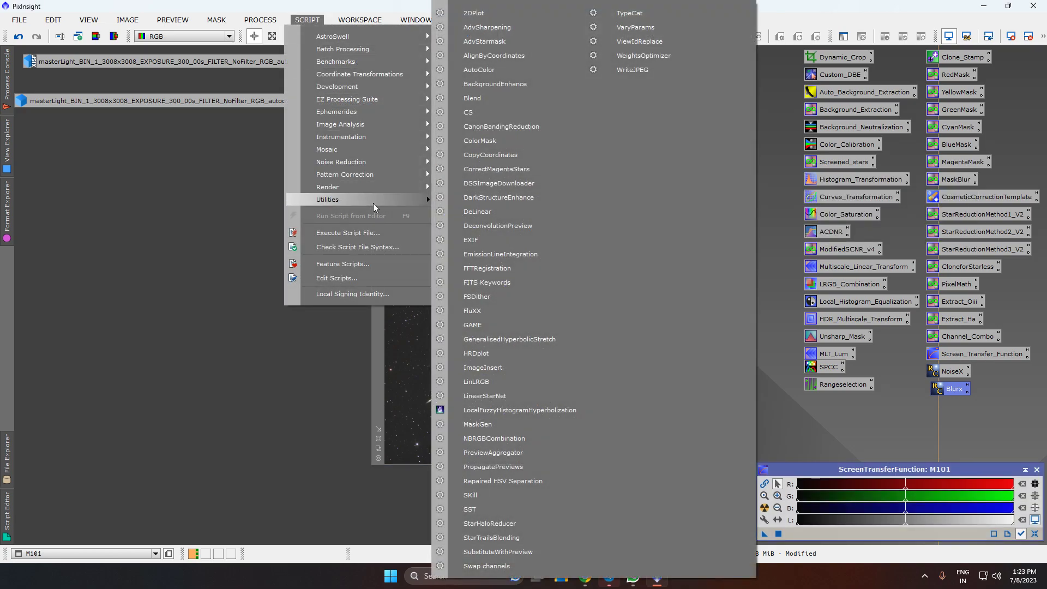
click(503, 171)
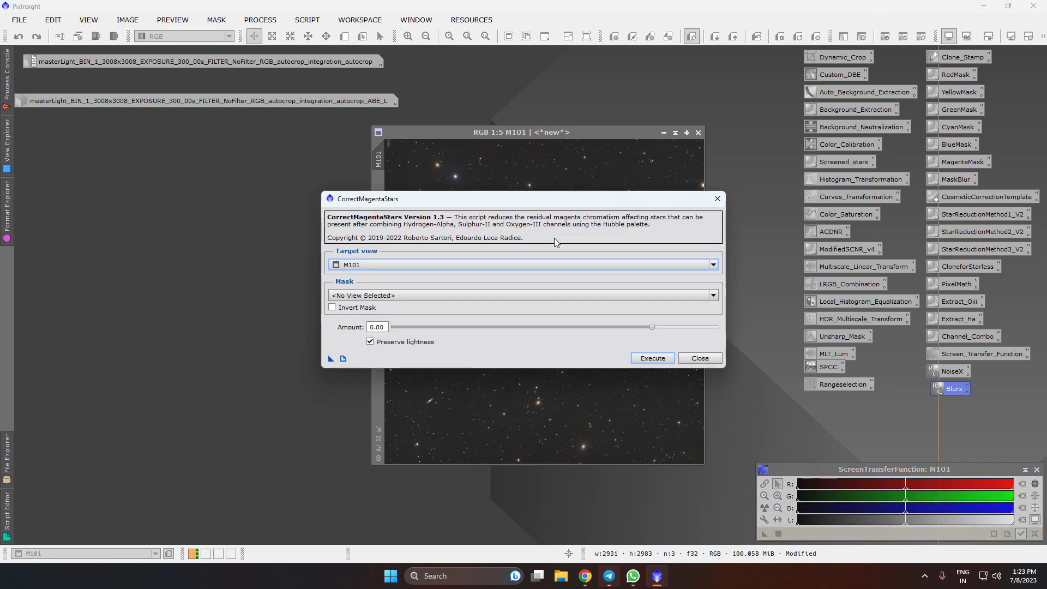
drag(692, 153, 786, 85)
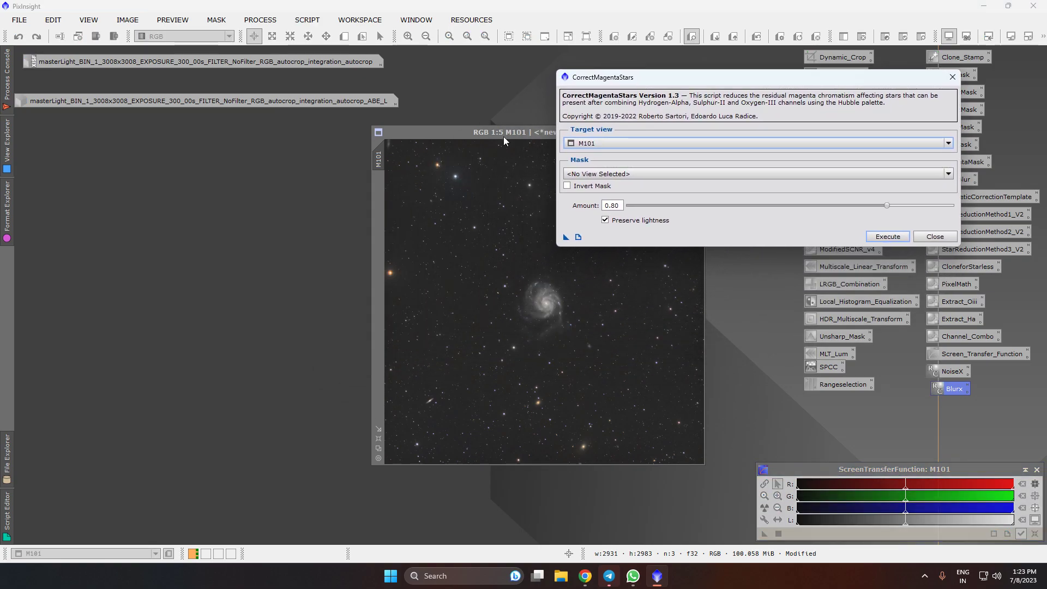
click(886, 206)
drag(887, 209, 728, 210)
click(879, 237)
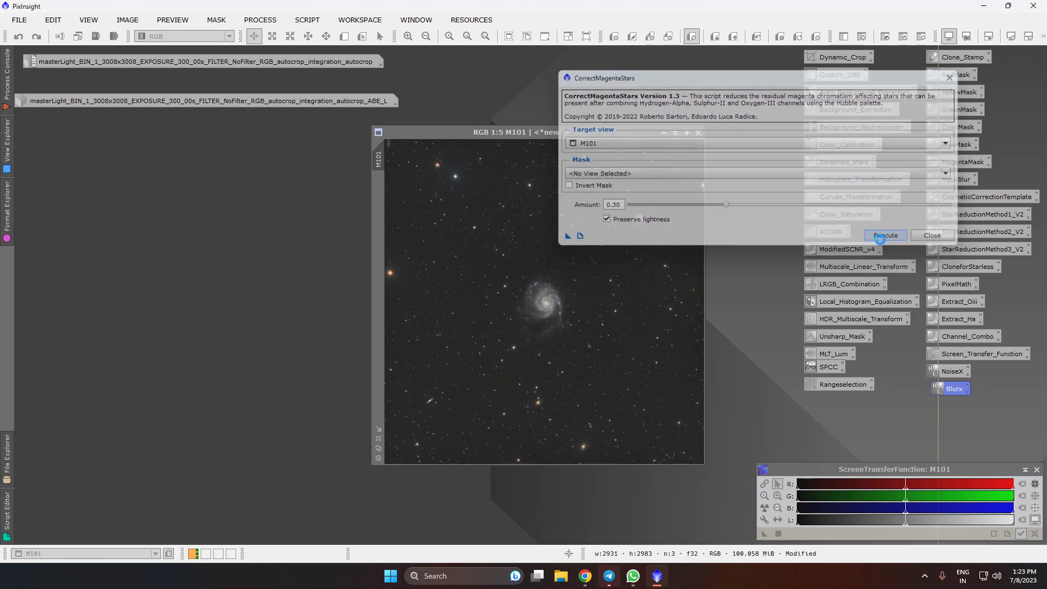
click(700, 357)
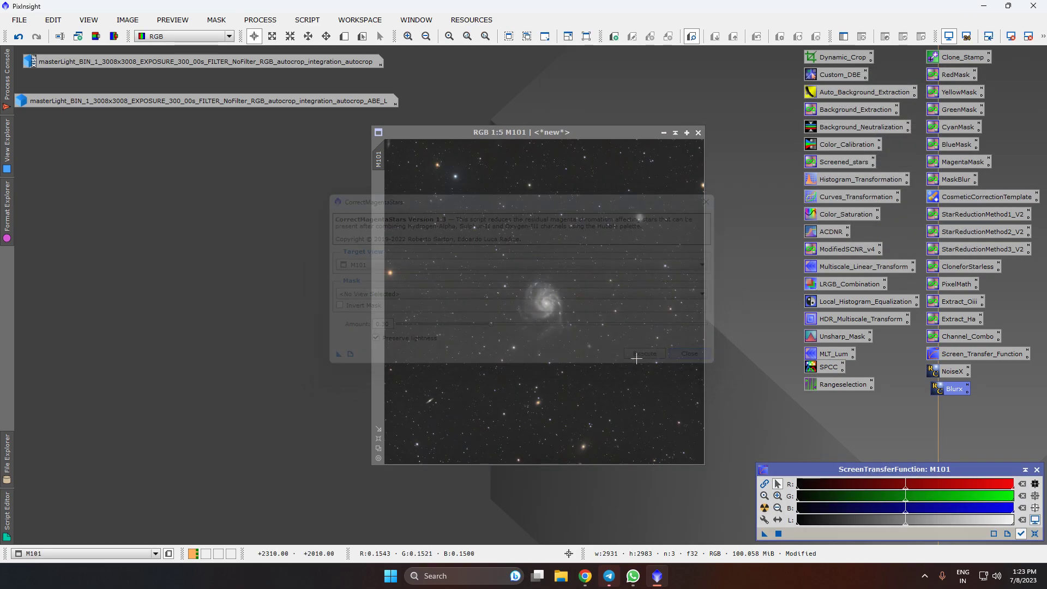
Examine the star colours, galaxy detail and background of M101 at several magnifications after the magenta correction
scroll(613, 297, up, 4)
scroll(613, 297, up, 1)
scroll(591, 309, down, 1)
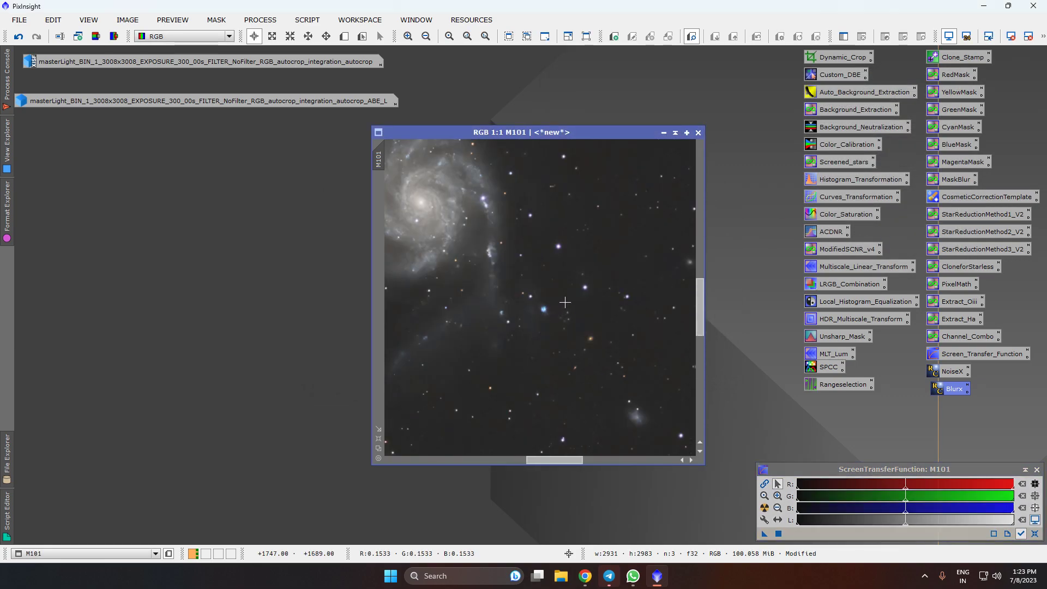
scroll(532, 256, down, 1)
scroll(532, 255, down, 3)
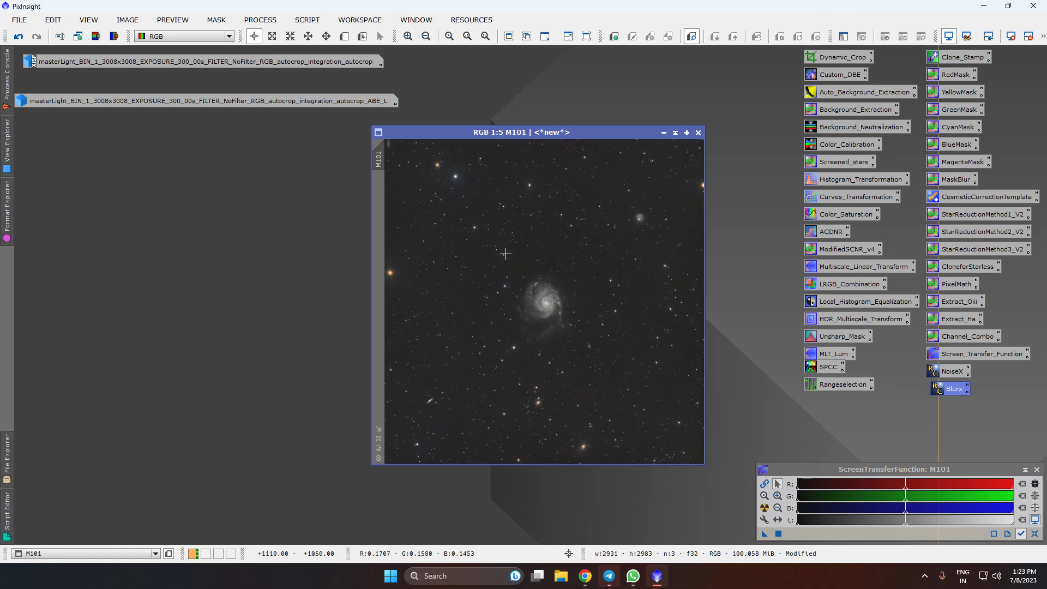
scroll(460, 234, up, 3)
scroll(462, 234, down, 3)
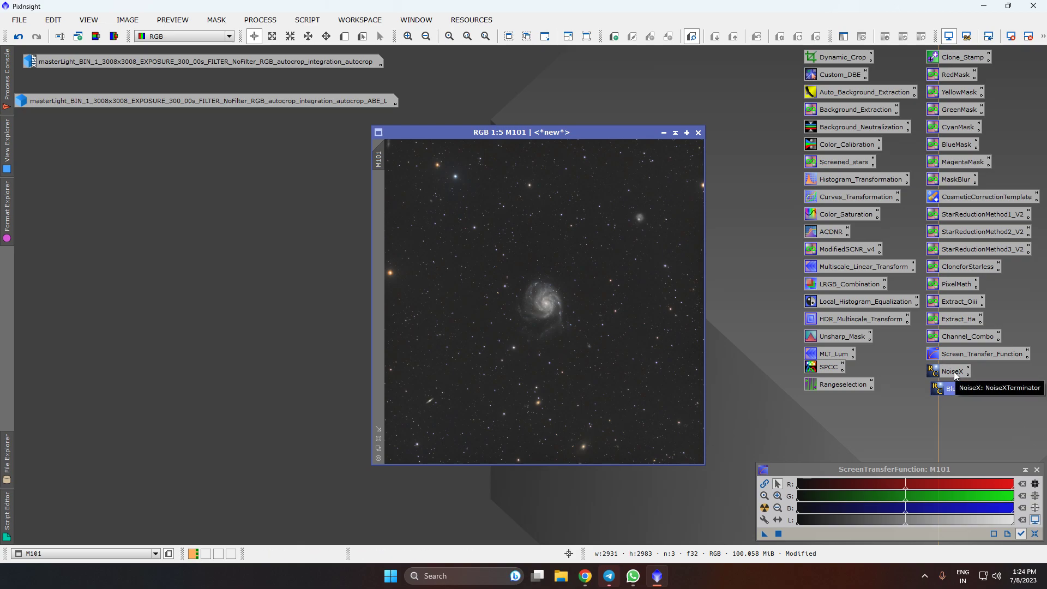
click(307, 20)
mouse_move(347, 100)
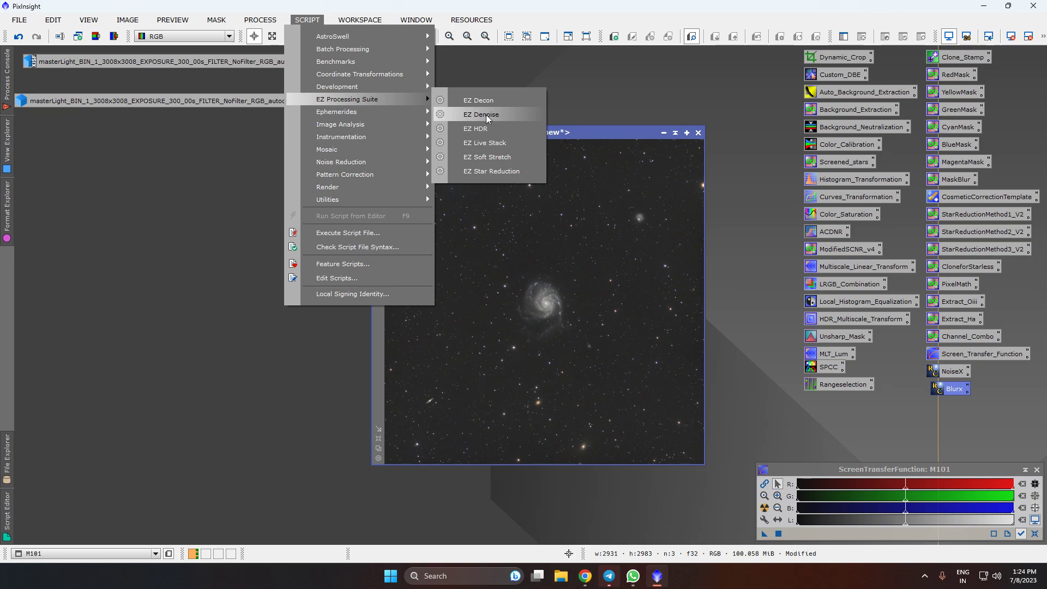
click(317, 243)
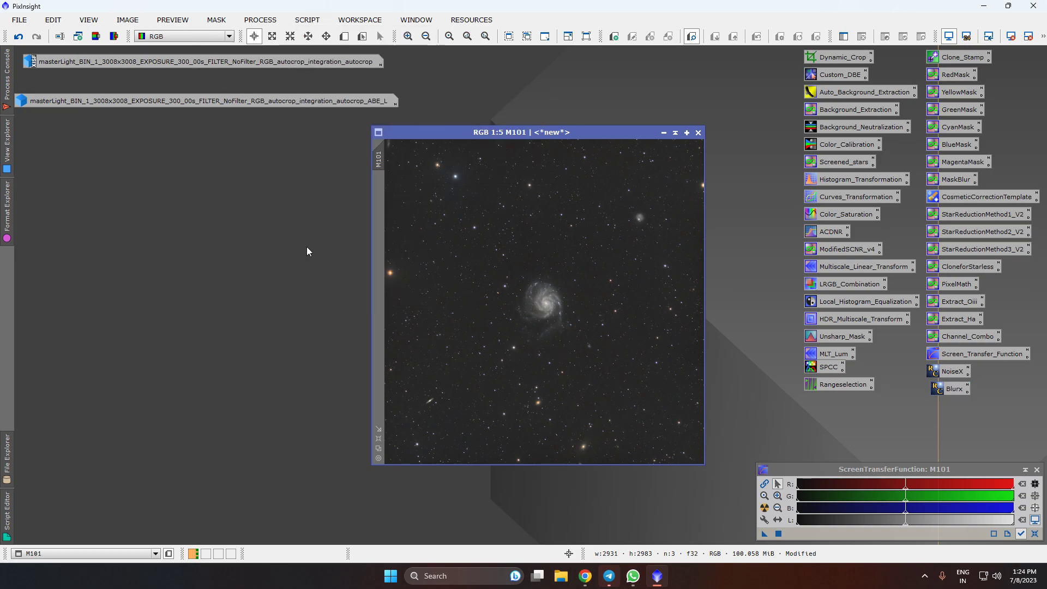